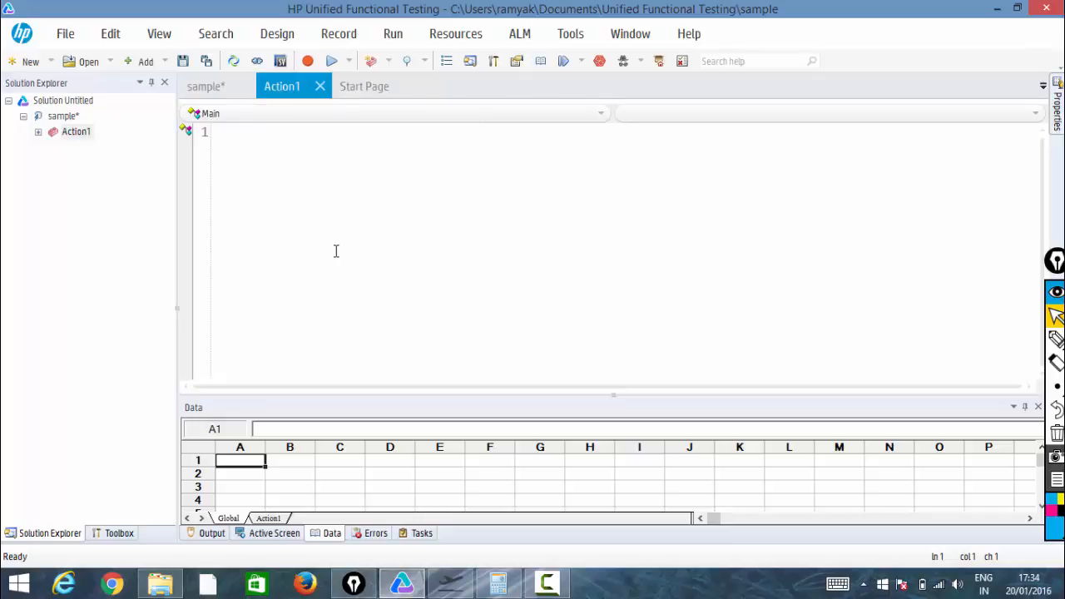
left_click(338, 33)
left_click(454, 286)
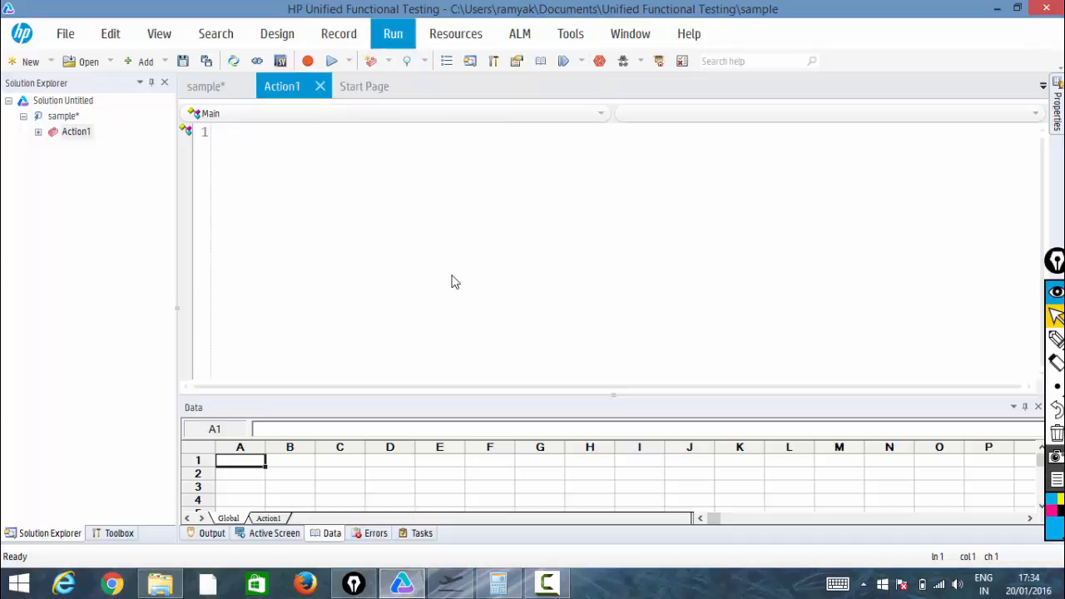
left_click(345, 39)
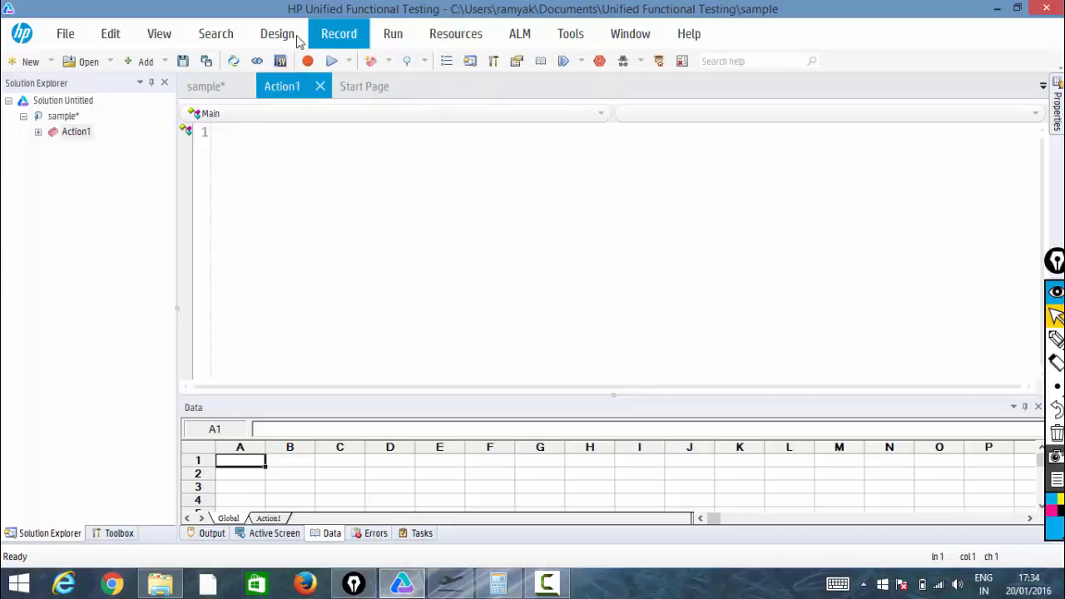
Associate the shared repository rep1.tsr from the Desktop with Action1
mouse_move(455, 33)
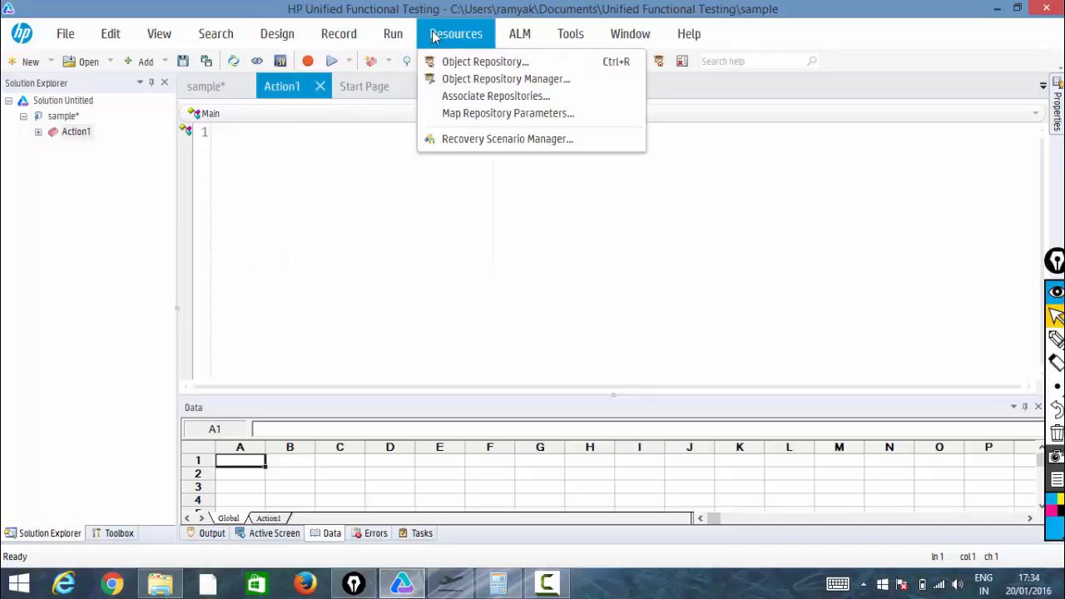
left_click(454, 99)
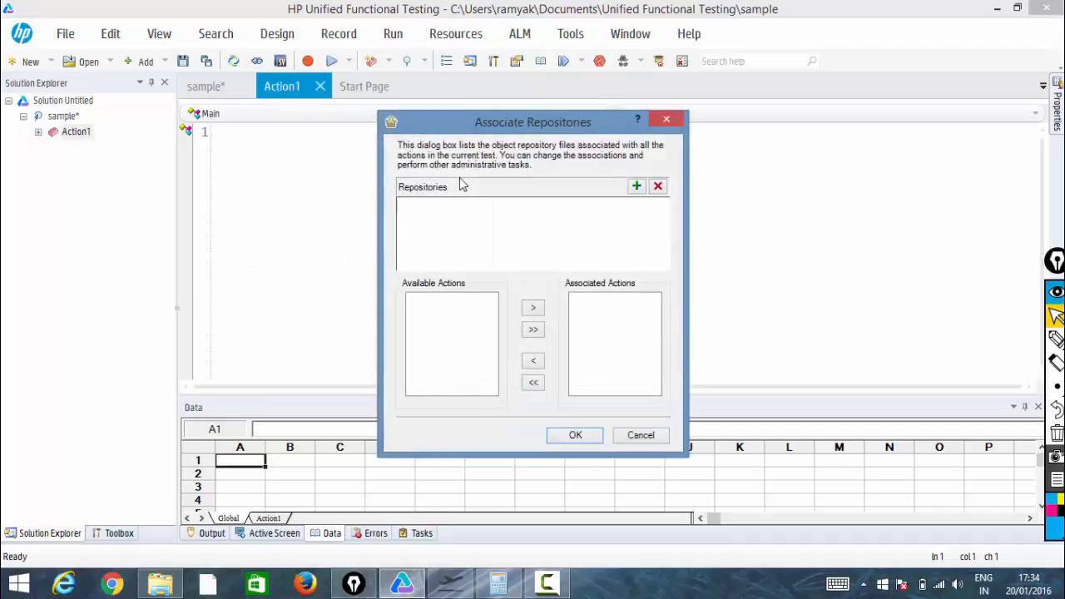
left_click(638, 187)
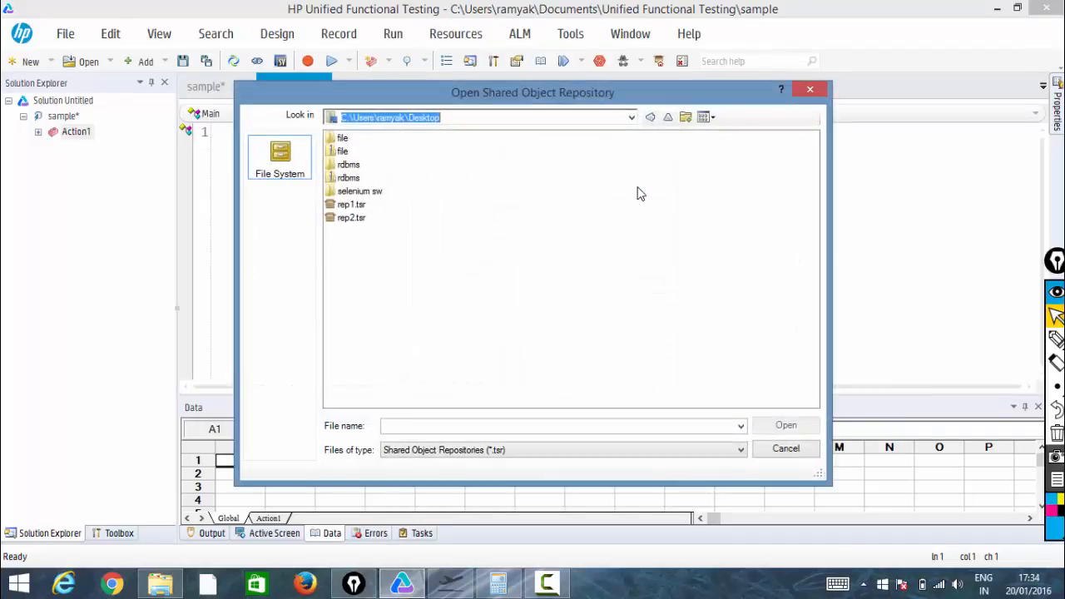
double_click(353, 204)
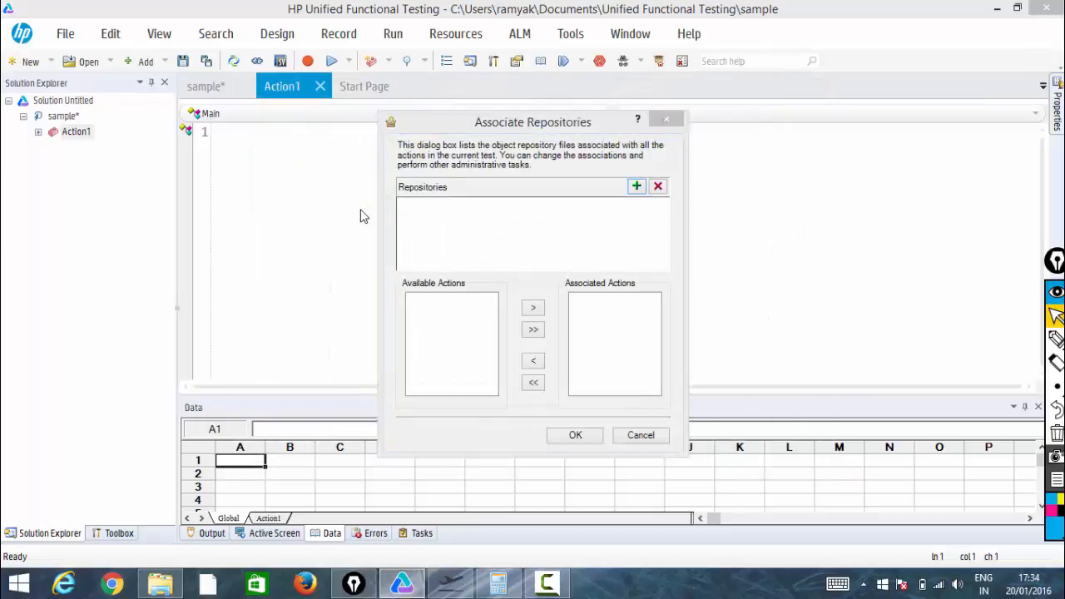
left_click(439, 302)
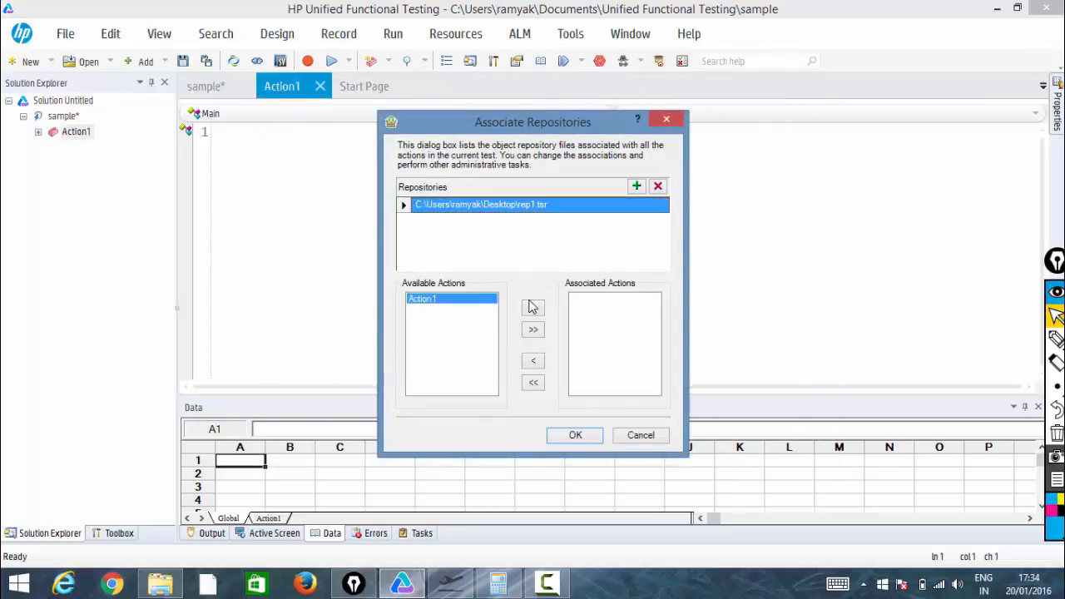
left_click(533, 308)
left_click(576, 435)
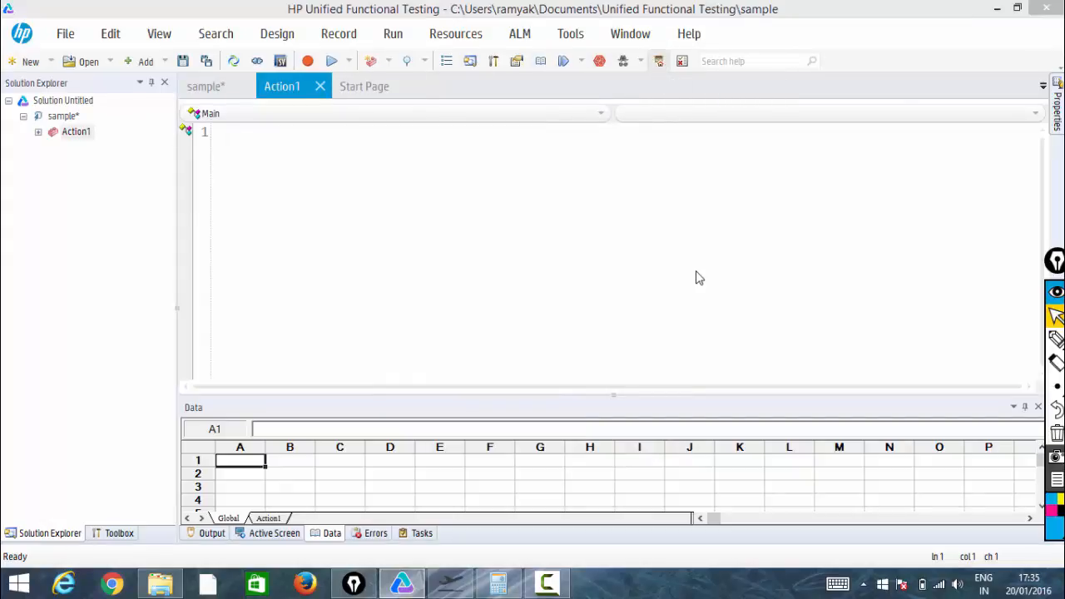
Open the object repository and delete the local Calculator object
key("ctrl+r")
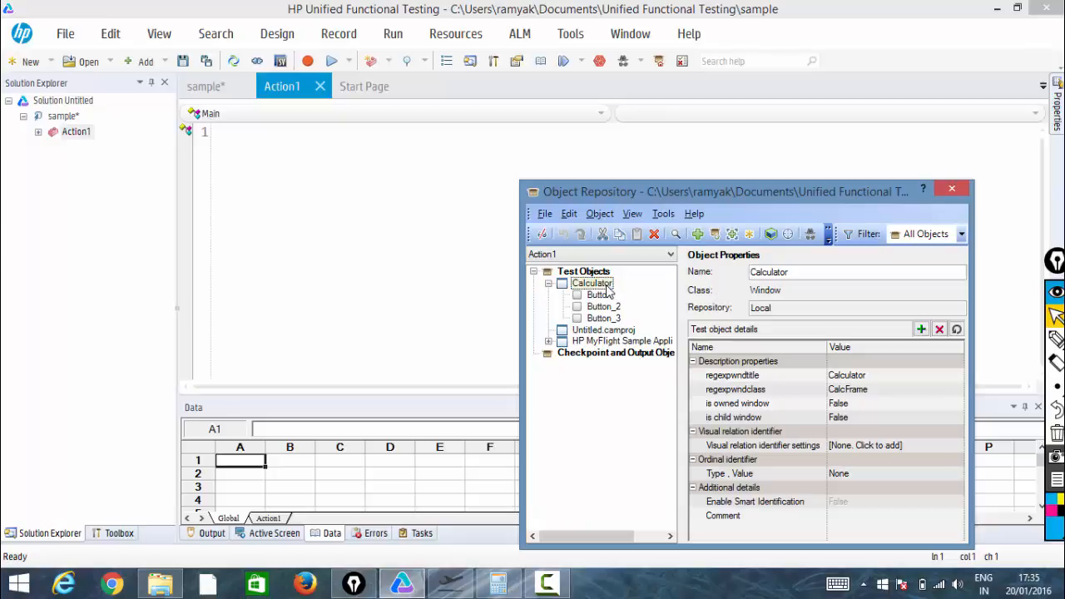
right_click(609, 287)
left_click(649, 364)
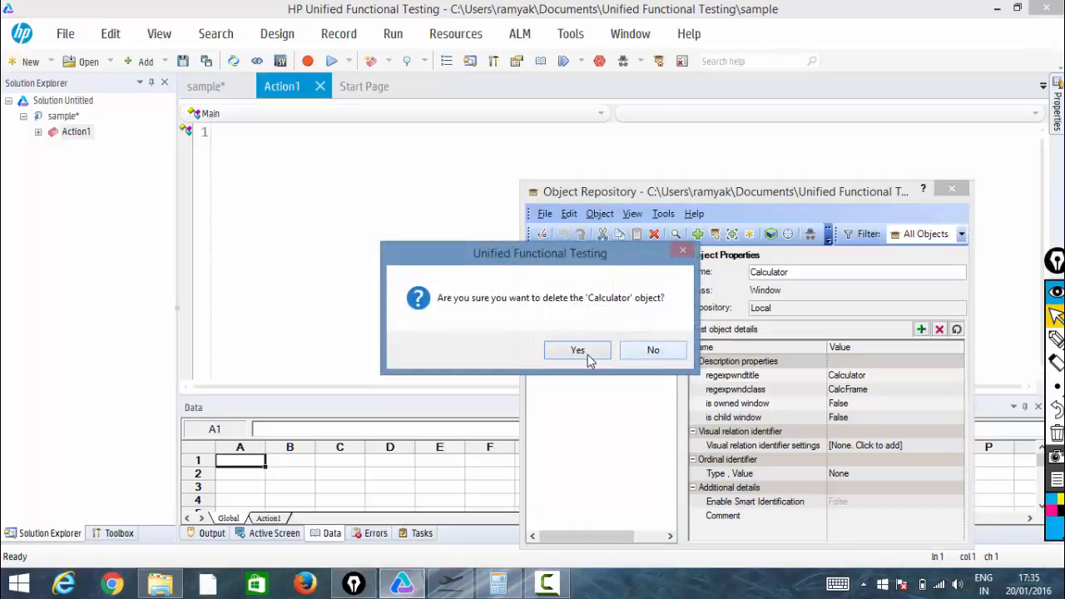
left_click(588, 356)
Delete the local HP MyFlight Sample Application and Untitled.camproj objects from the object repository
right_click(585, 298)
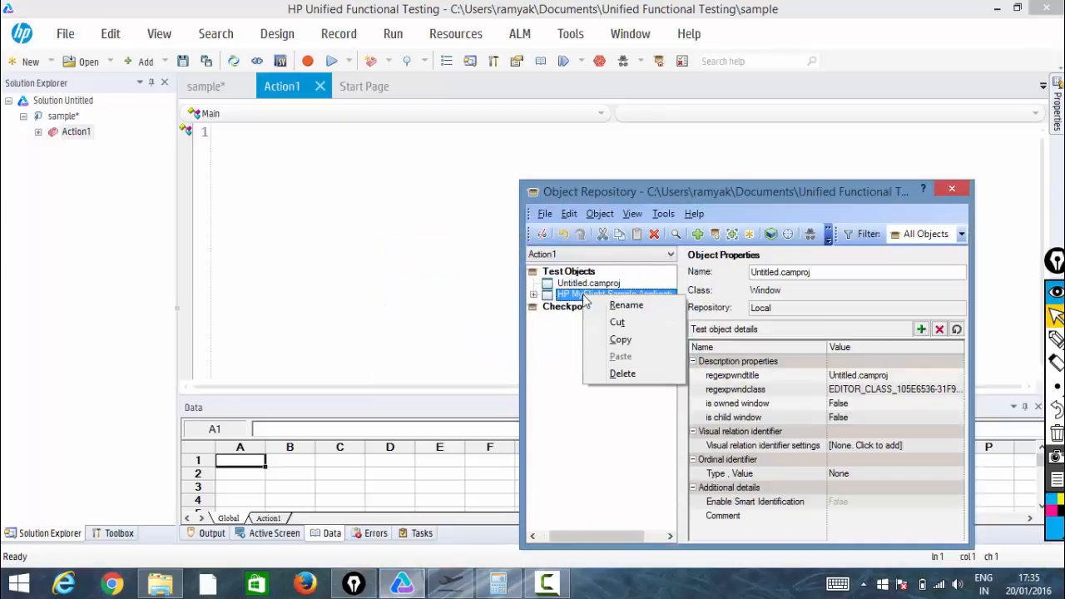
left_click(620, 374)
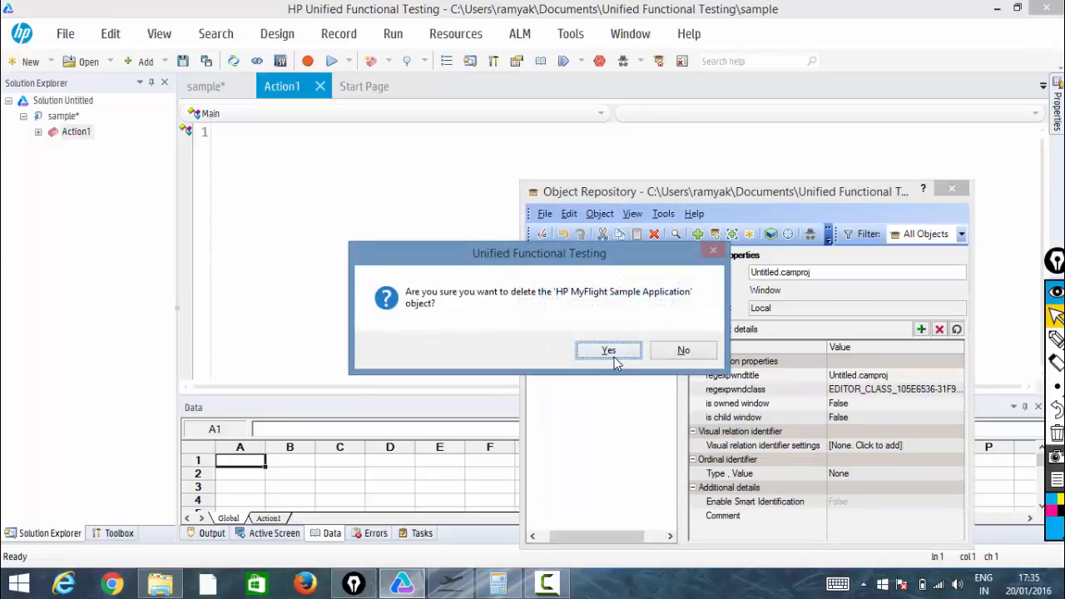
left_click(608, 350)
left_click(583, 284)
right_click(587, 284)
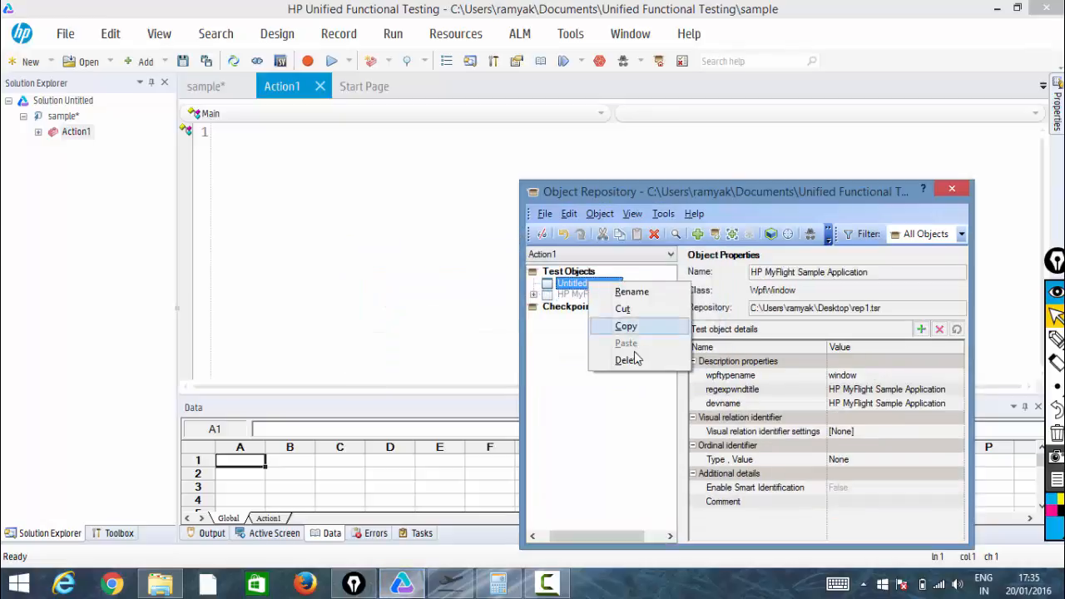
left_click(631, 359)
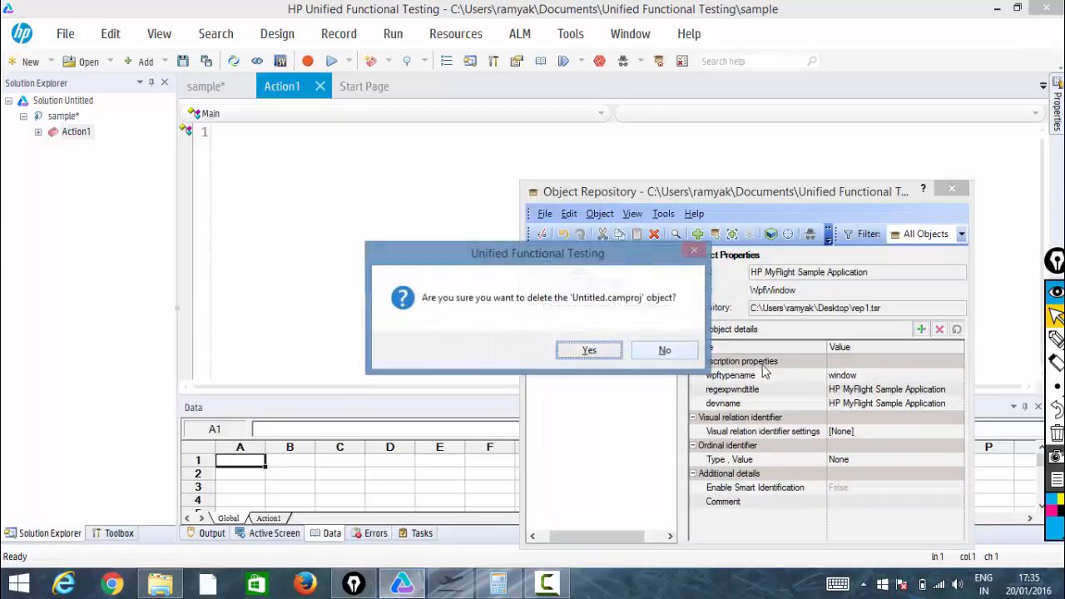
left_click(616, 353)
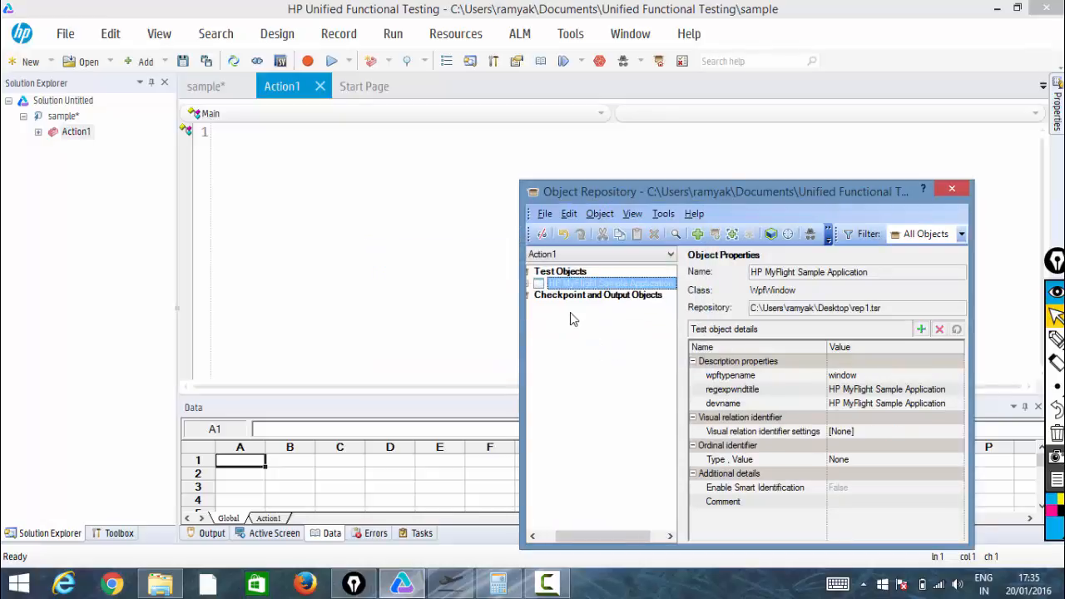
Associate a second shared repository, rep2.tsr from the Desktop, with Action1
left_click(528, 284)
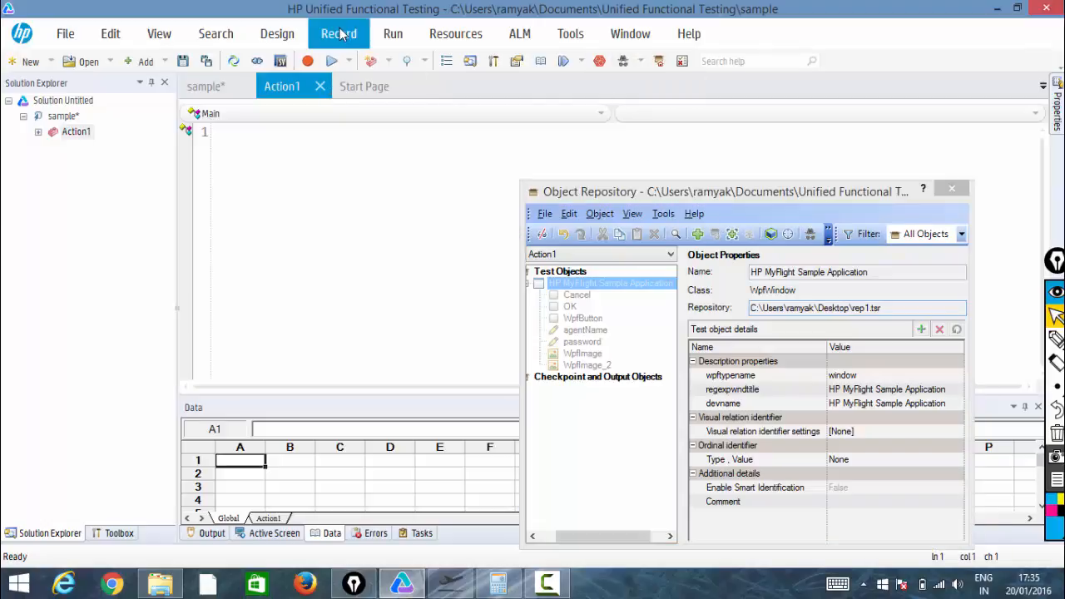
left_click(393, 33)
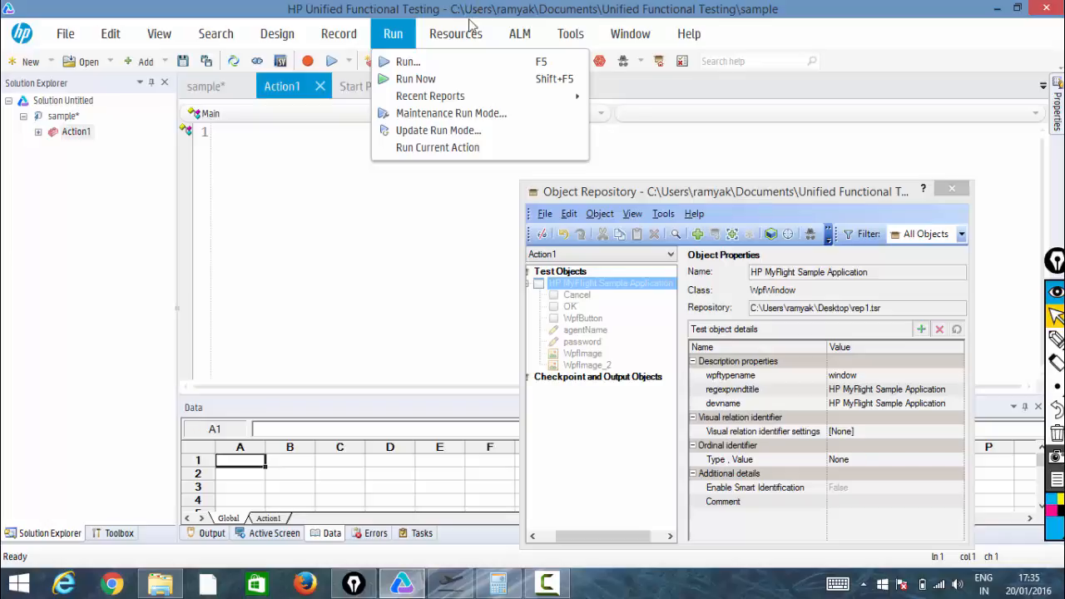
left_click(470, 32)
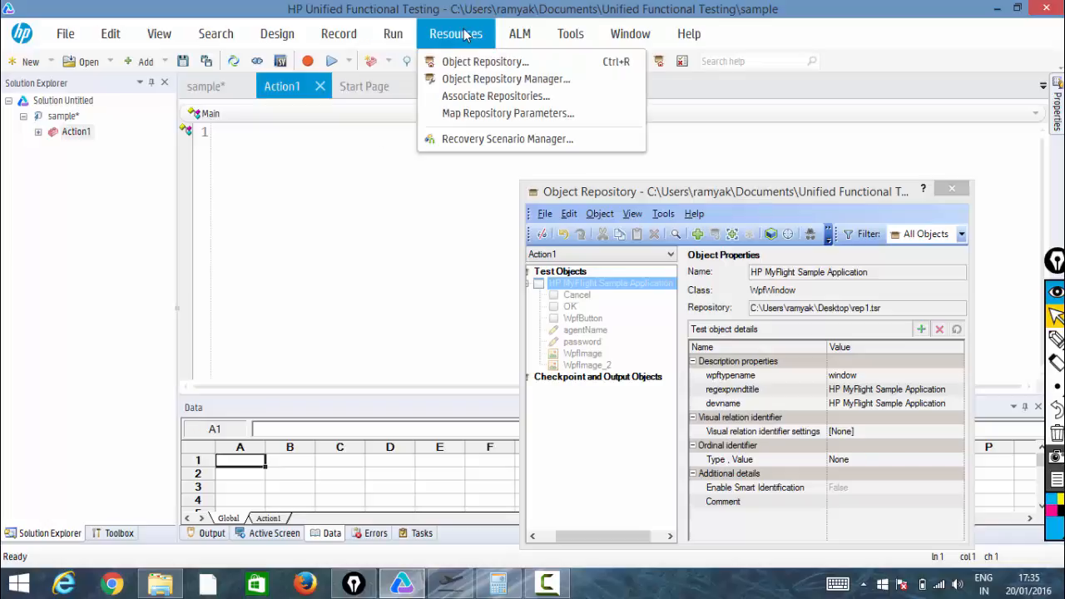
left_click(481, 96)
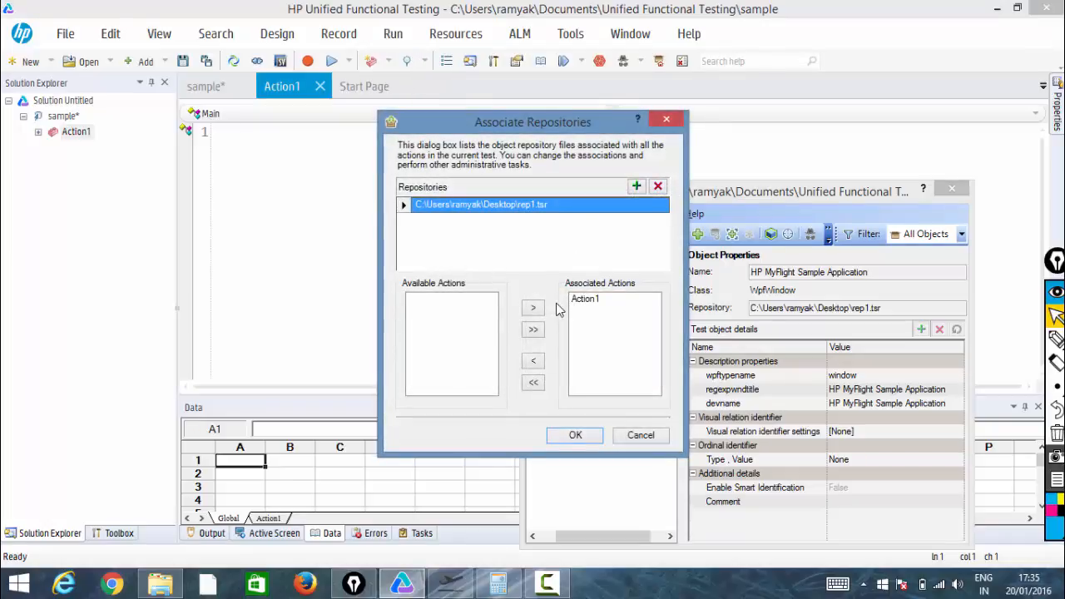
left_click(634, 188)
double_click(358, 218)
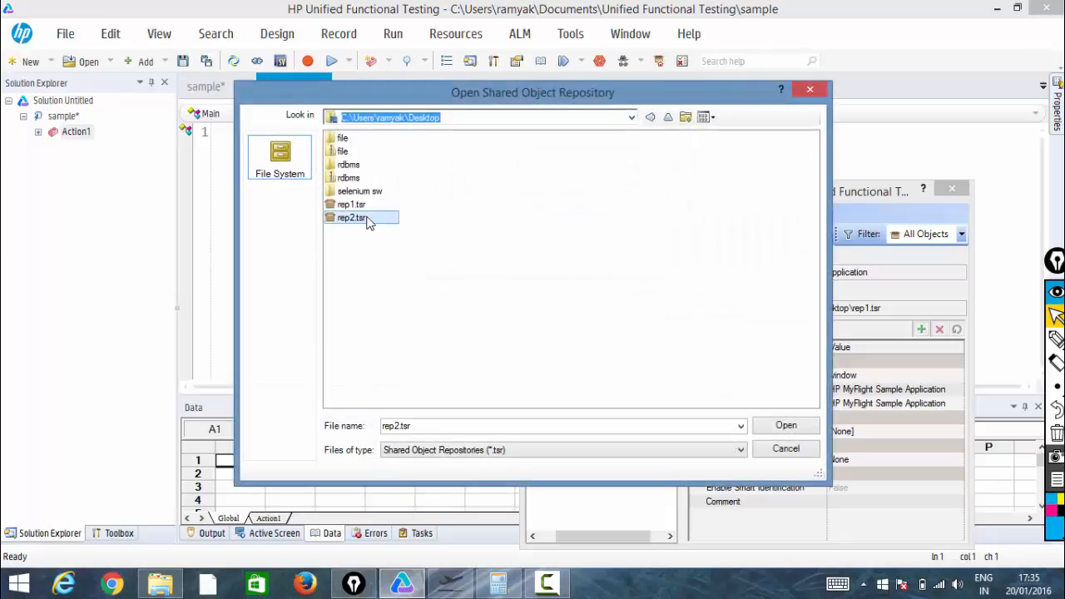
left_click(453, 298)
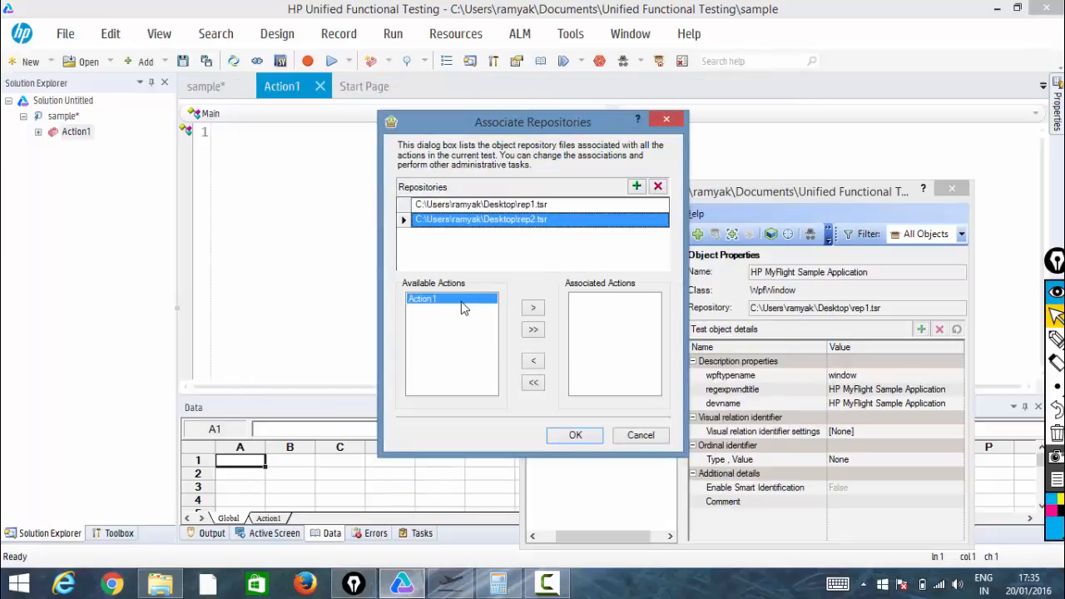
left_click(535, 308)
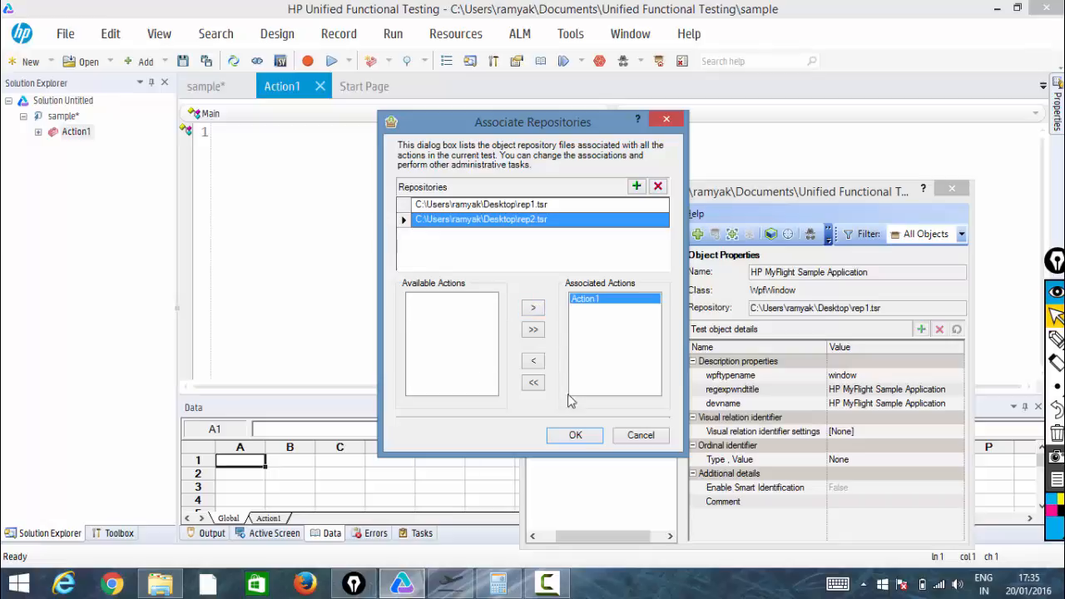
left_click(575, 435)
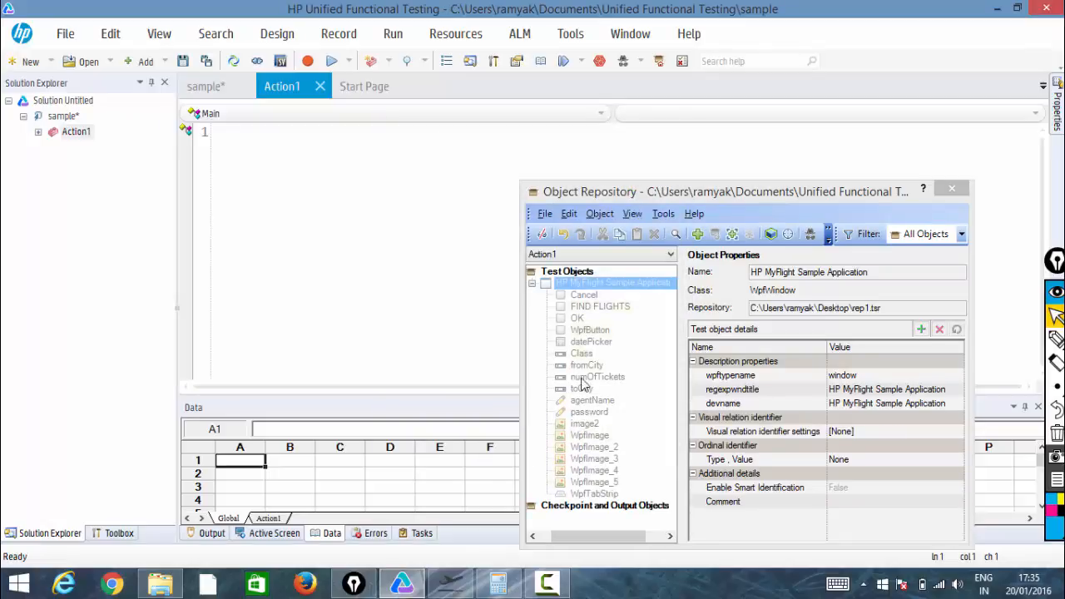
Examine which repository file the FIND FLIGHTS and WpfImage_2 objects come from
left_click(597, 280)
left_click(607, 307)
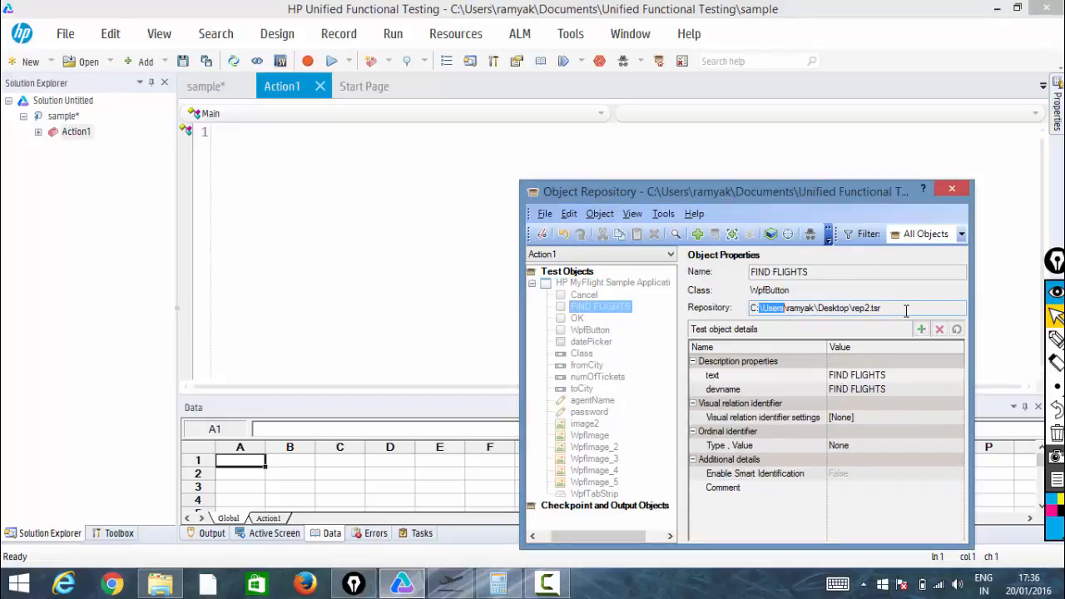
left_click_drag(906, 311, 743, 314)
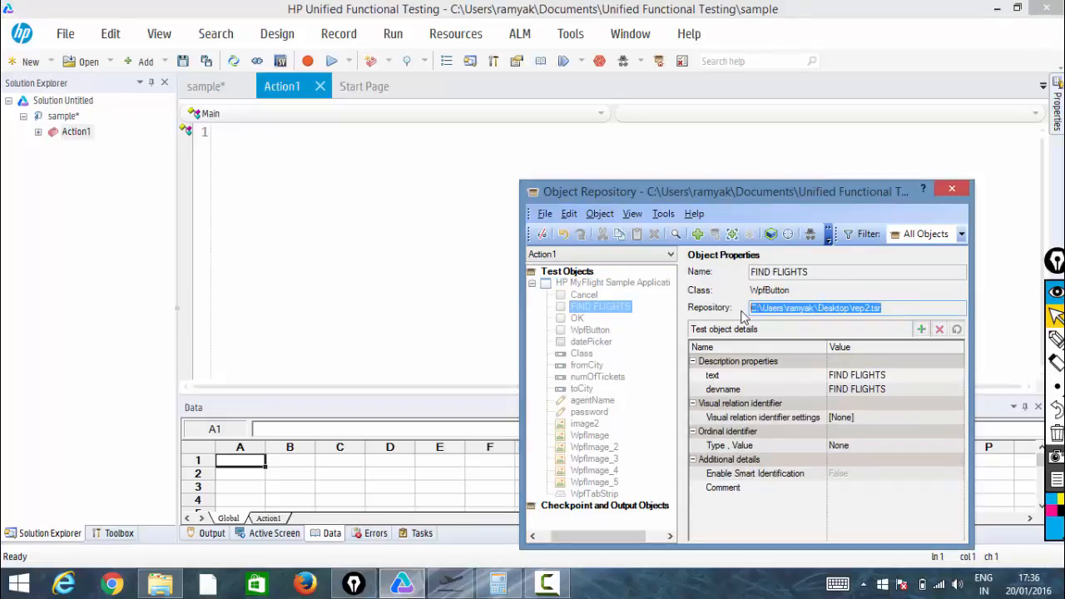
left_click(593, 447)
left_click_drag(886, 307, 739, 303)
left_click(854, 308)
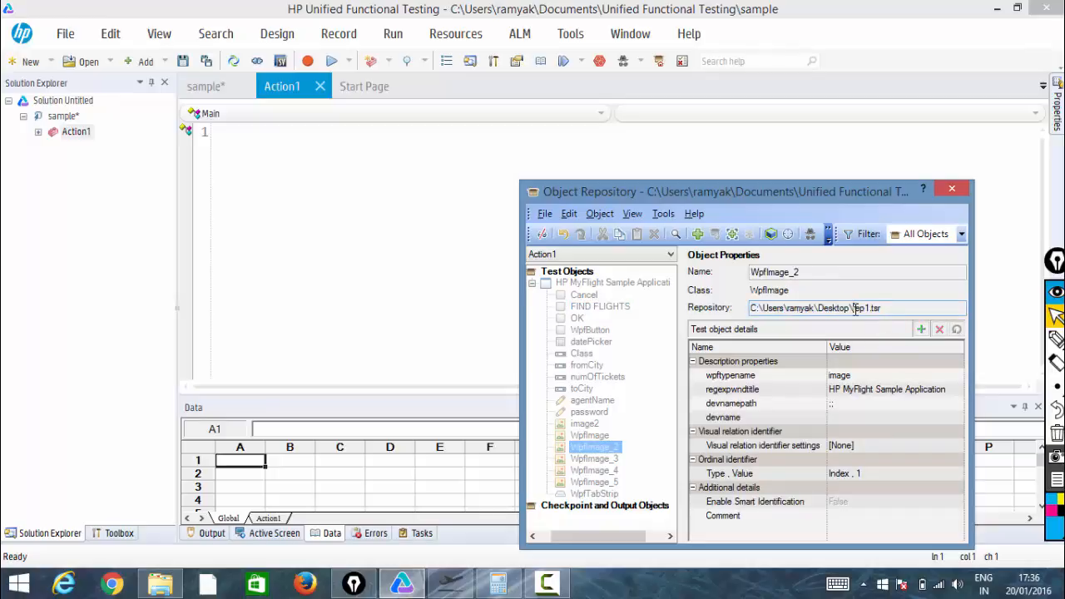
left_click_drag(854, 309, 881, 306)
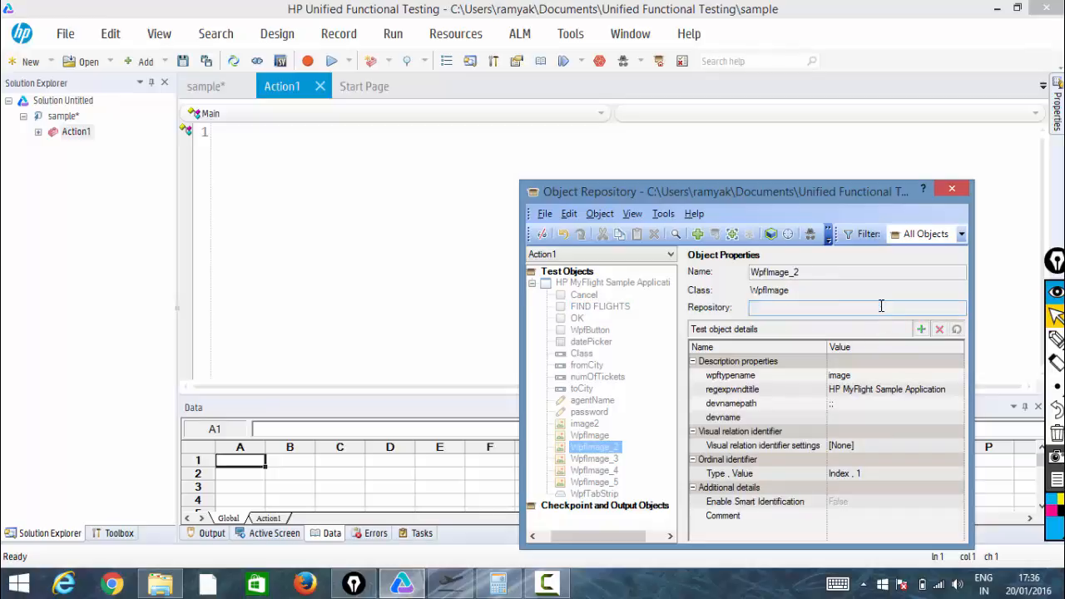
Examine the repository source of datePicker, WpfImage_5, WpfButton and FIND FLIGHTS
left_click(607, 342)
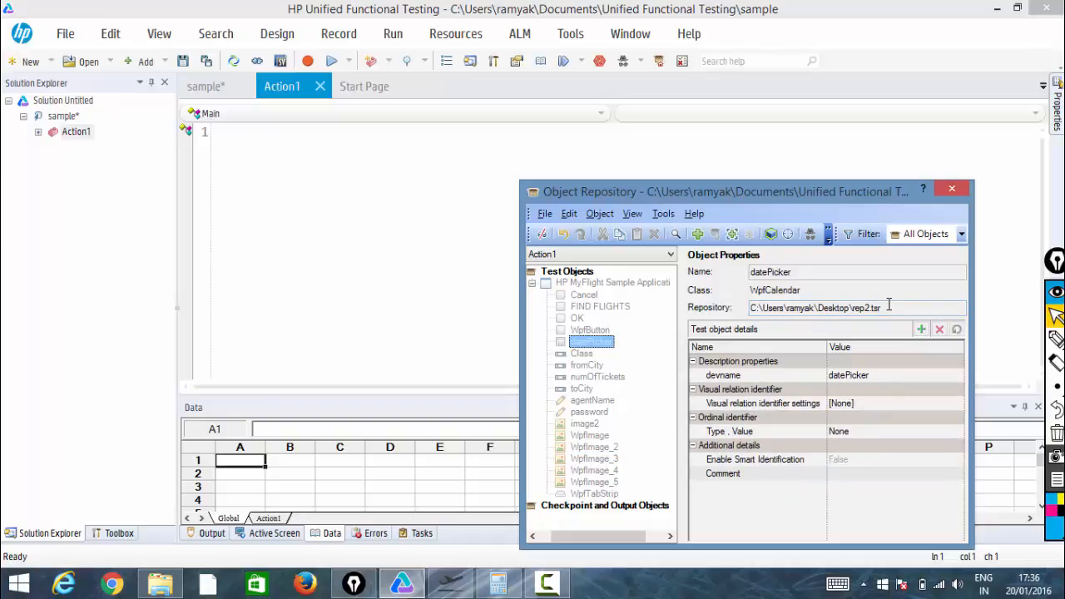
left_click_drag(884, 308, 850, 310)
left_click(602, 482)
left_click(591, 330)
left_click(624, 308)
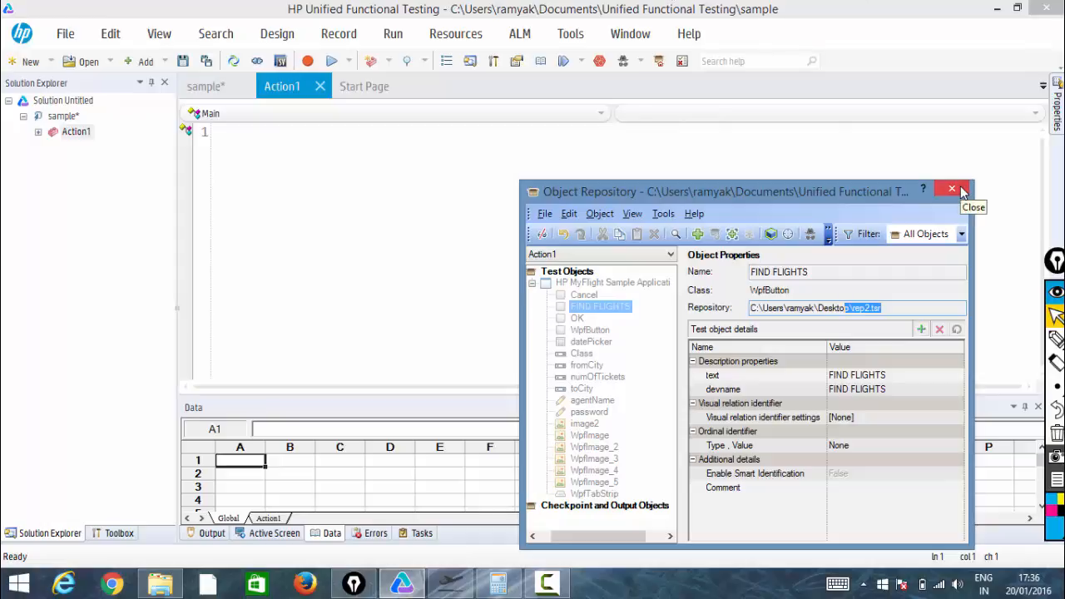
Remove the rep1.tsr and rep2.tsr associations, then close the dialog and the object repository
left_click(450, 37)
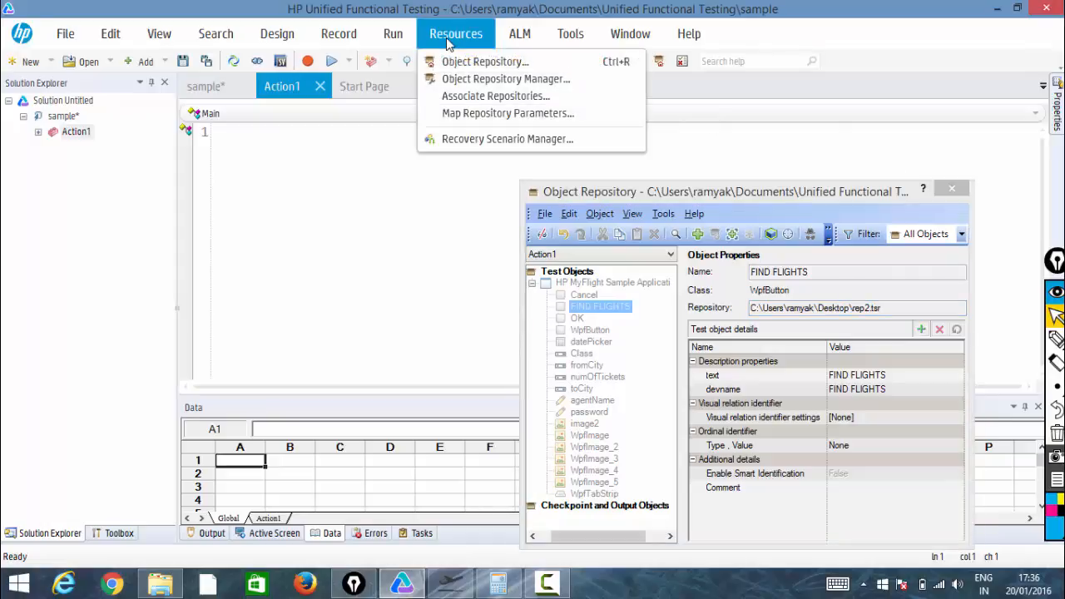
left_click(470, 96)
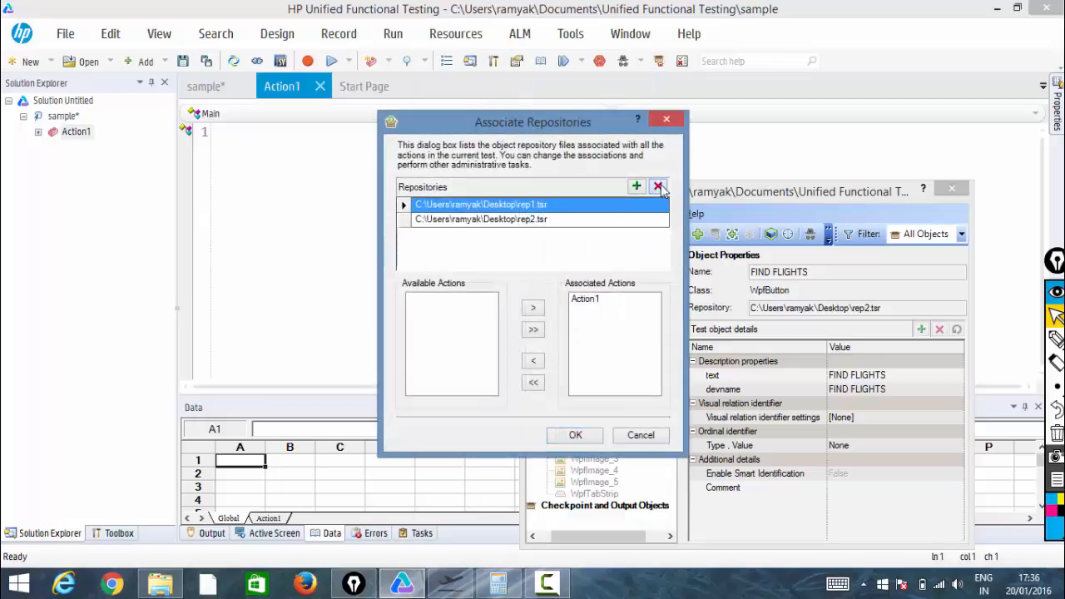
left_click(659, 186)
left_click(602, 350)
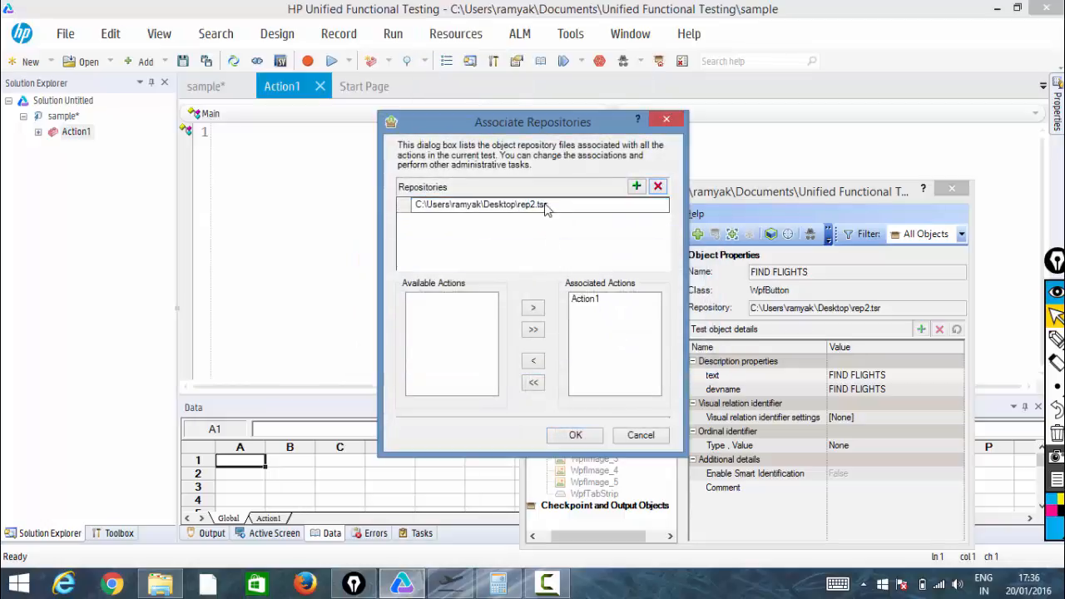
left_click(642, 206)
left_click(658, 187)
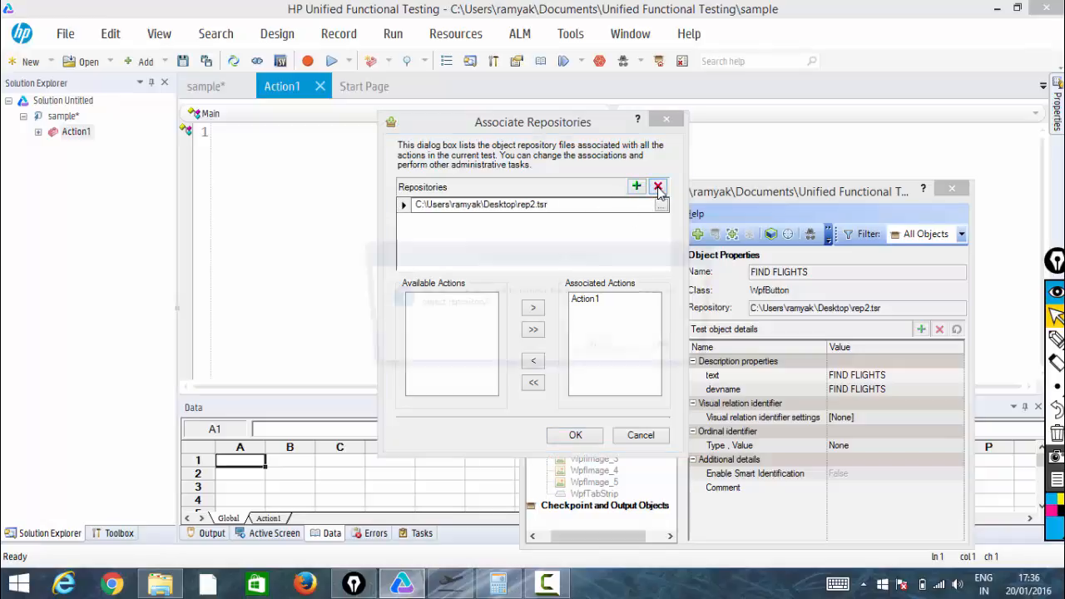
left_click(601, 350)
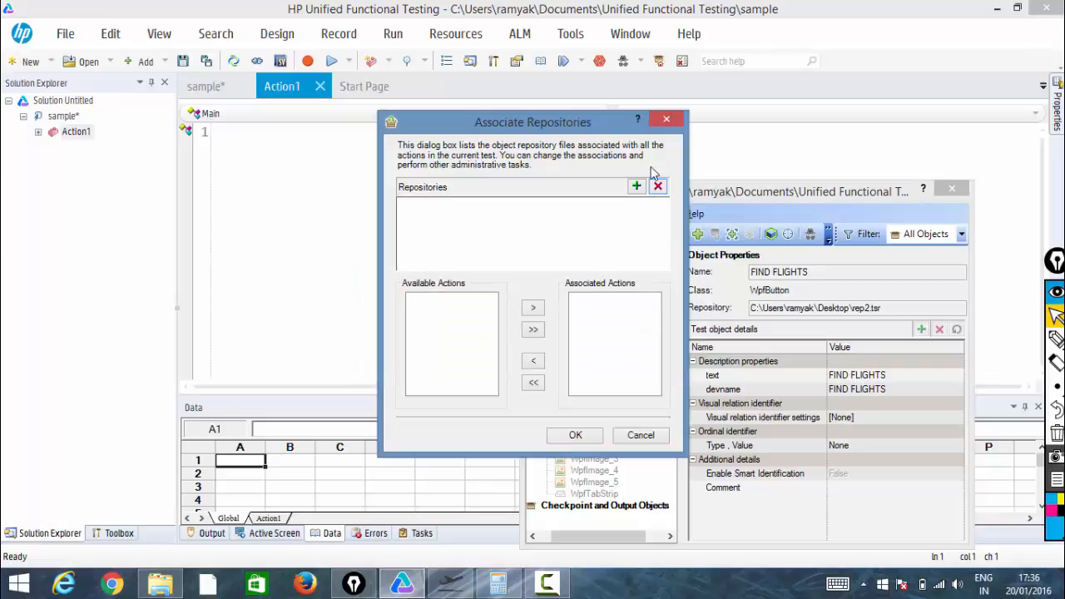
left_click(665, 122)
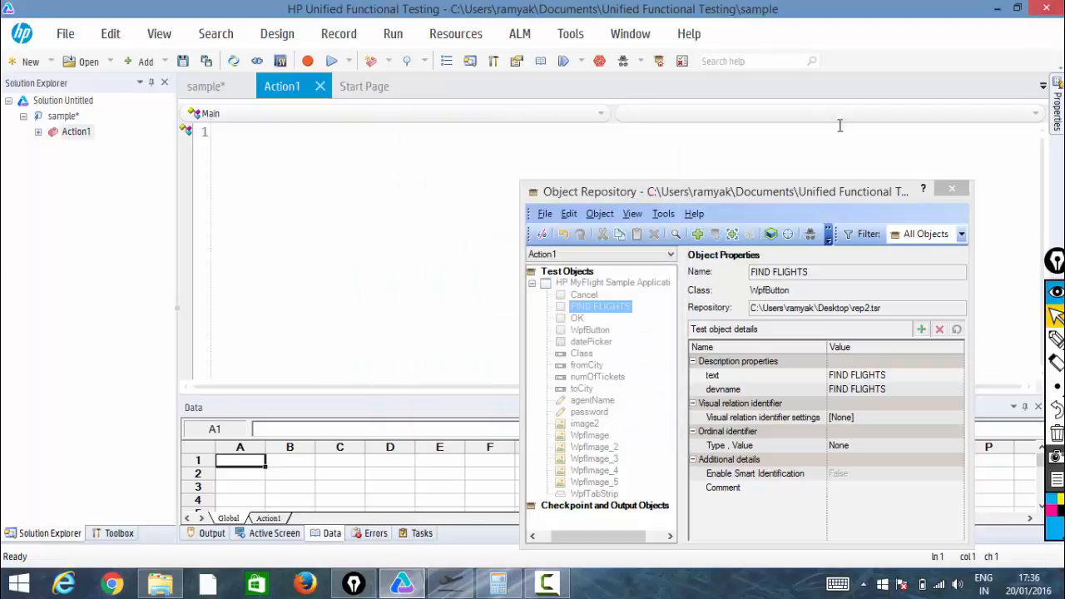
left_click(953, 188)
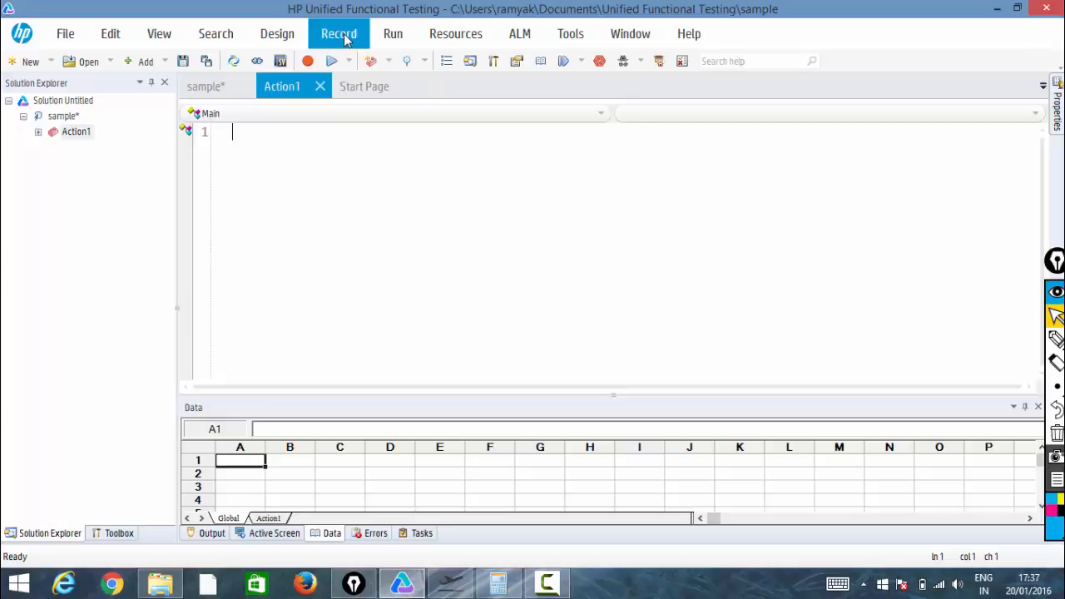
Open the Object Repository Manager and try adding the flight application's window as a test object, cancelling the selection
left_click(460, 48)
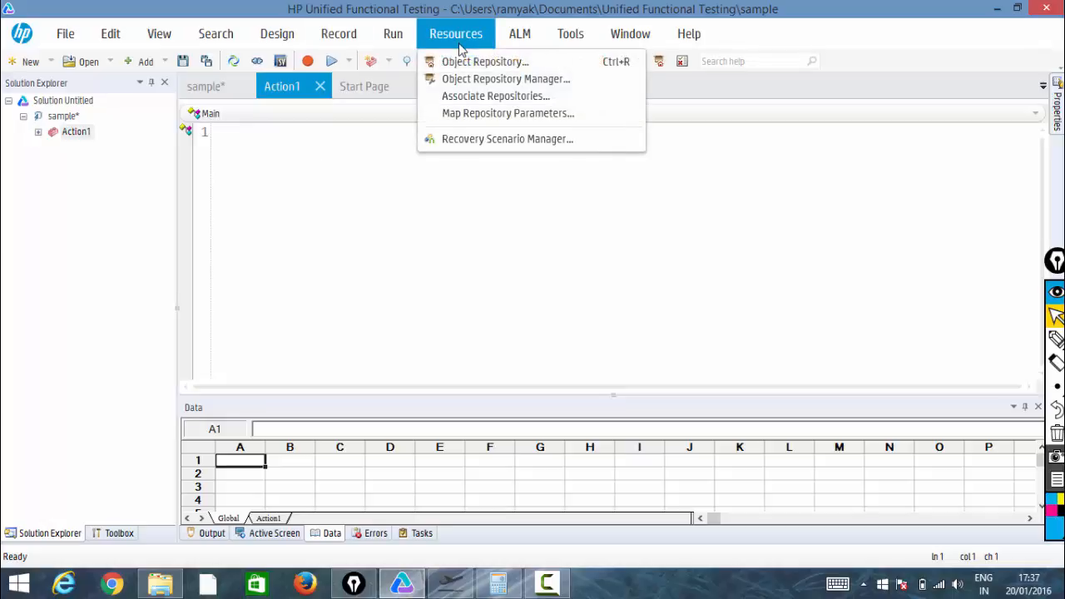
left_click(601, 215)
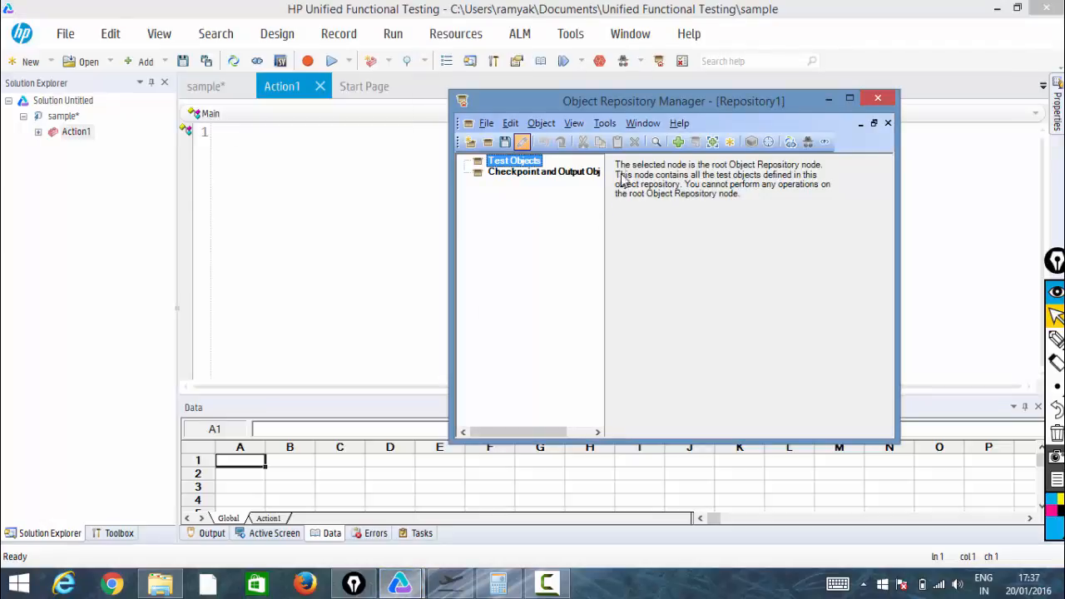
left_click(678, 145)
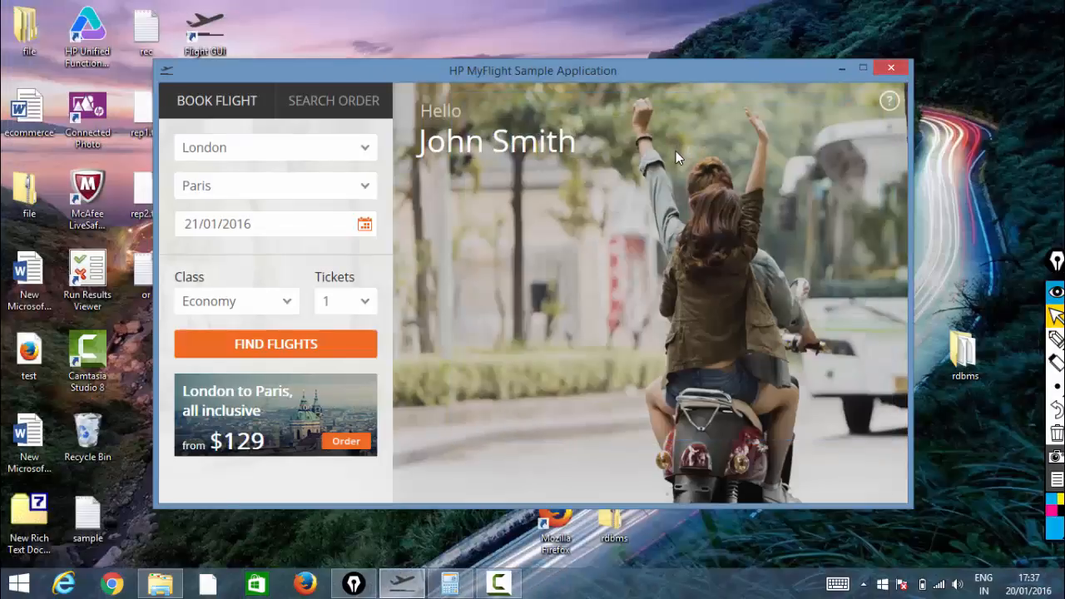
left_click(676, 151)
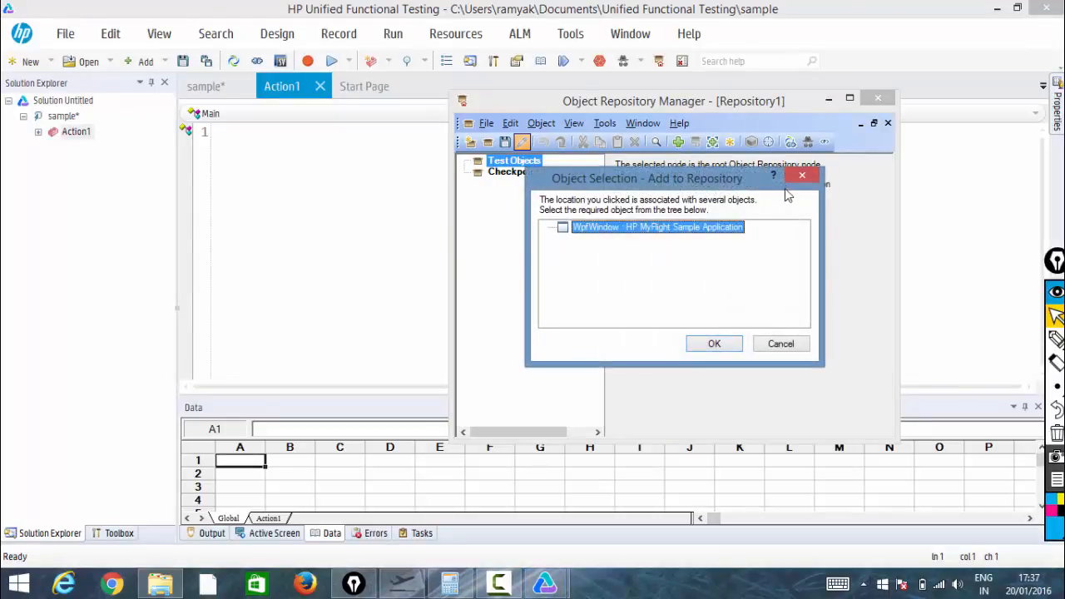
left_click(802, 175)
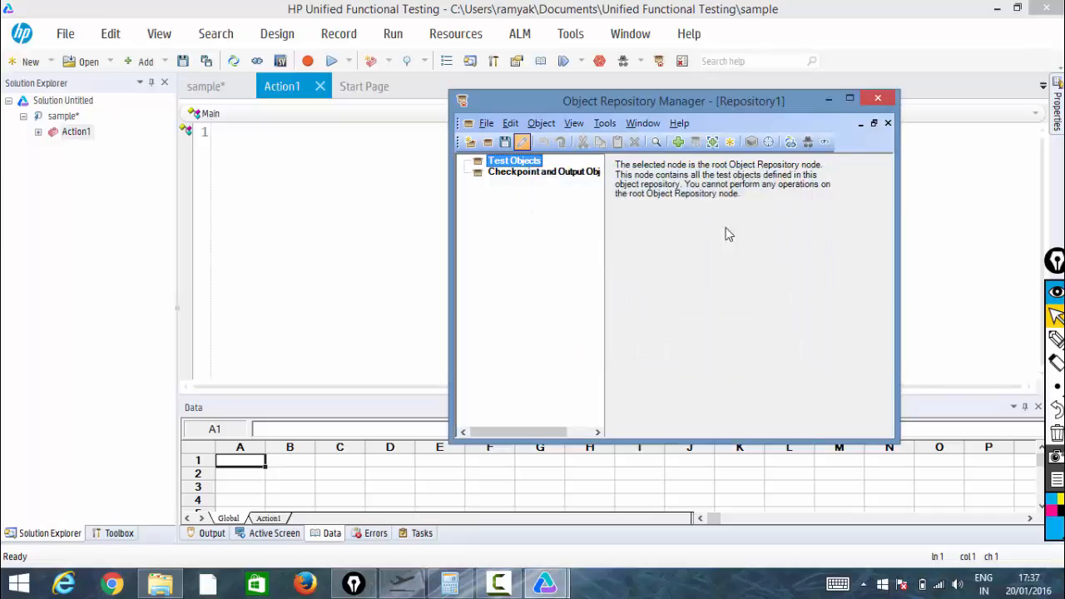
Start a new merge in the Object Repository Merge Tool with rep1.tsr as primary and rep2.tsr as secondary file
left_click(643, 123)
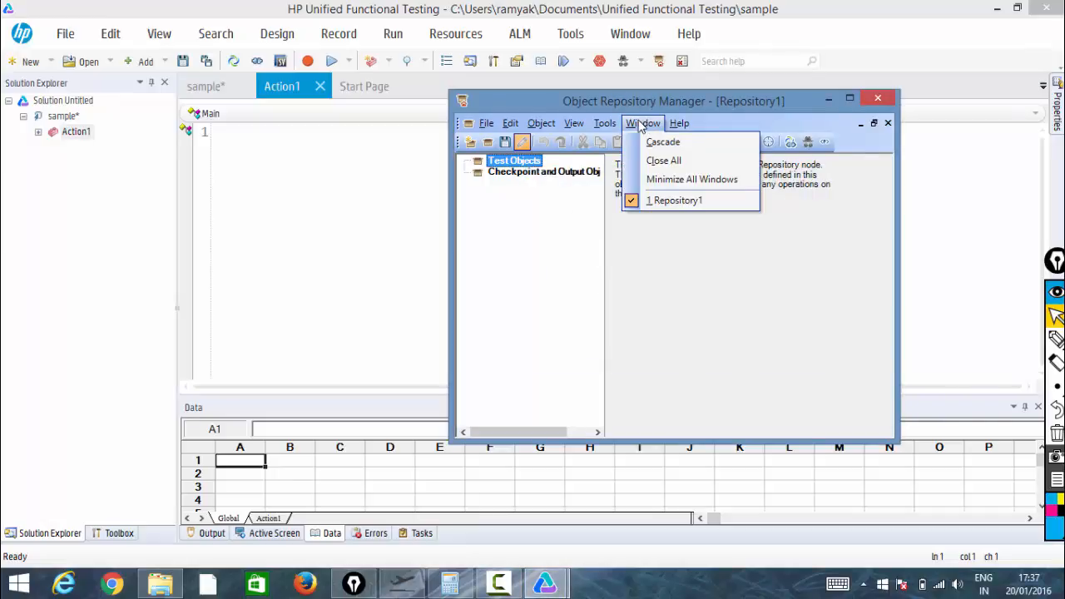
mouse_move(607, 125)
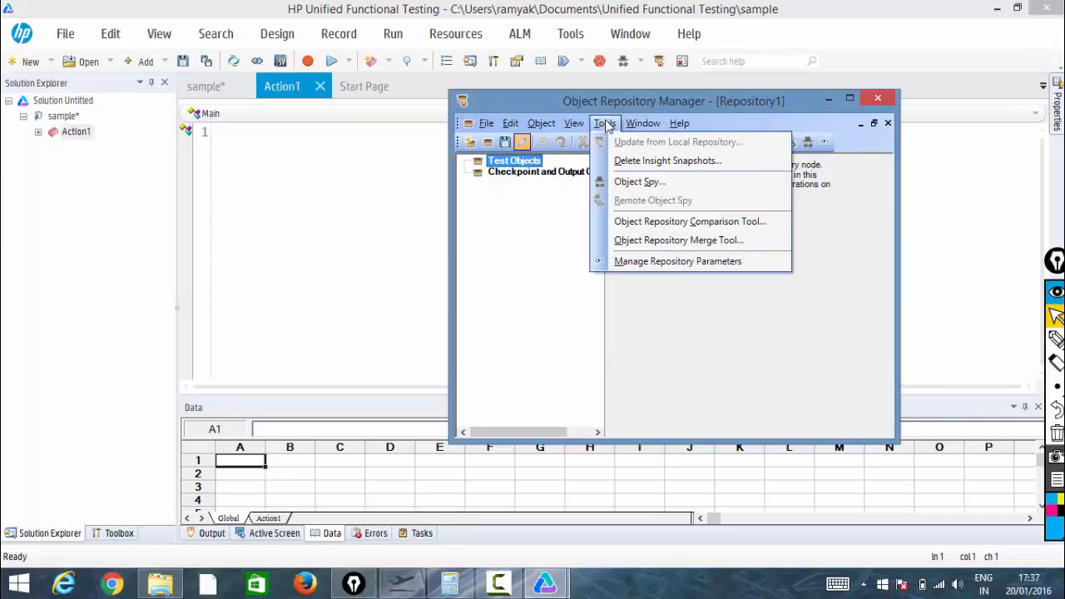
left_click(658, 240)
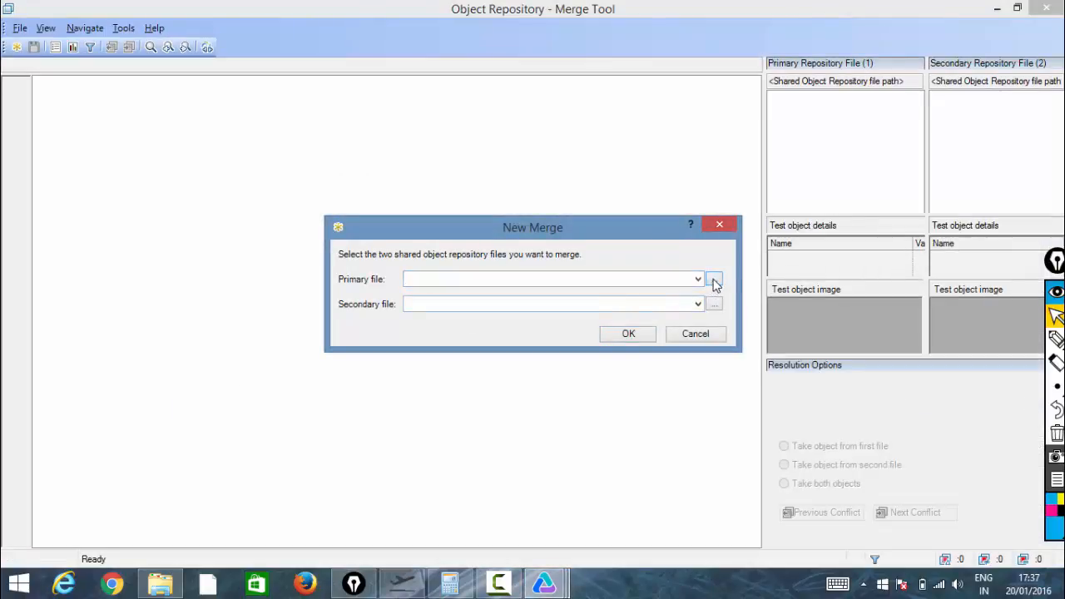
left_click(716, 284)
left_click(334, 207)
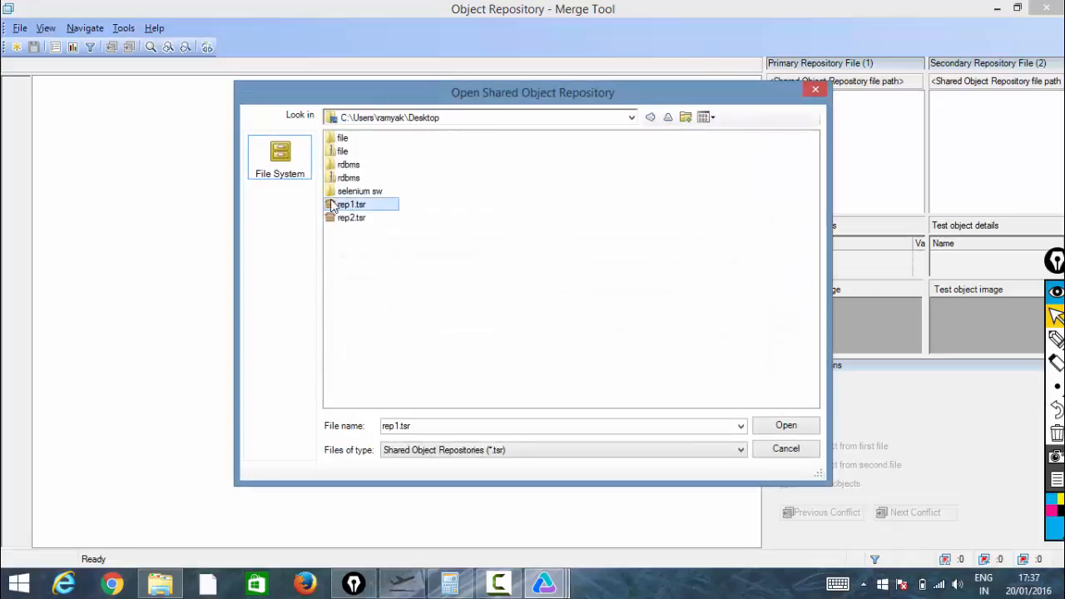
double_click(332, 207)
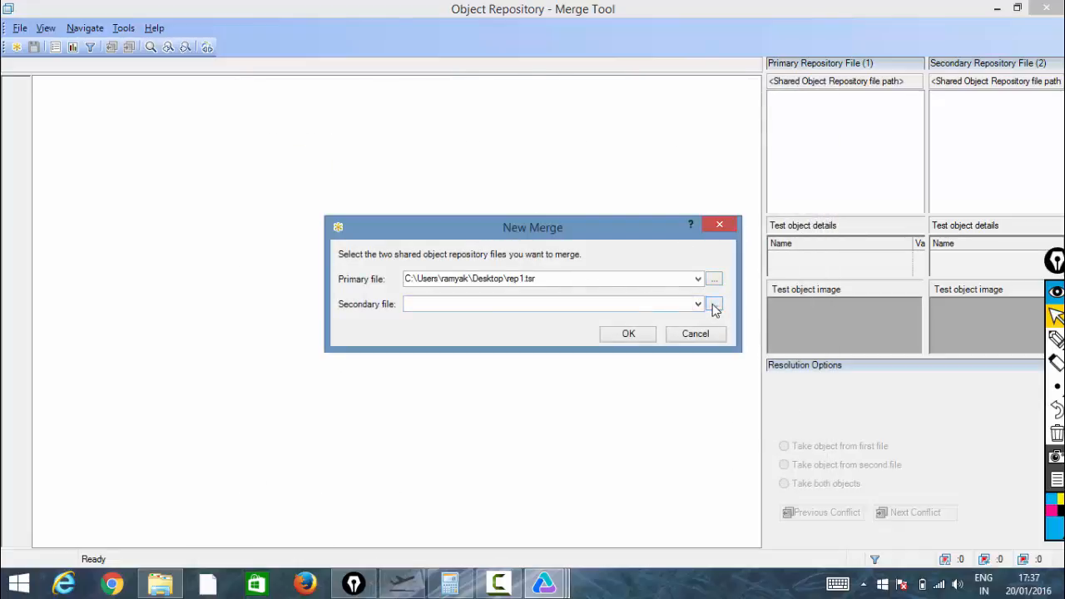
left_click(714, 305)
double_click(348, 218)
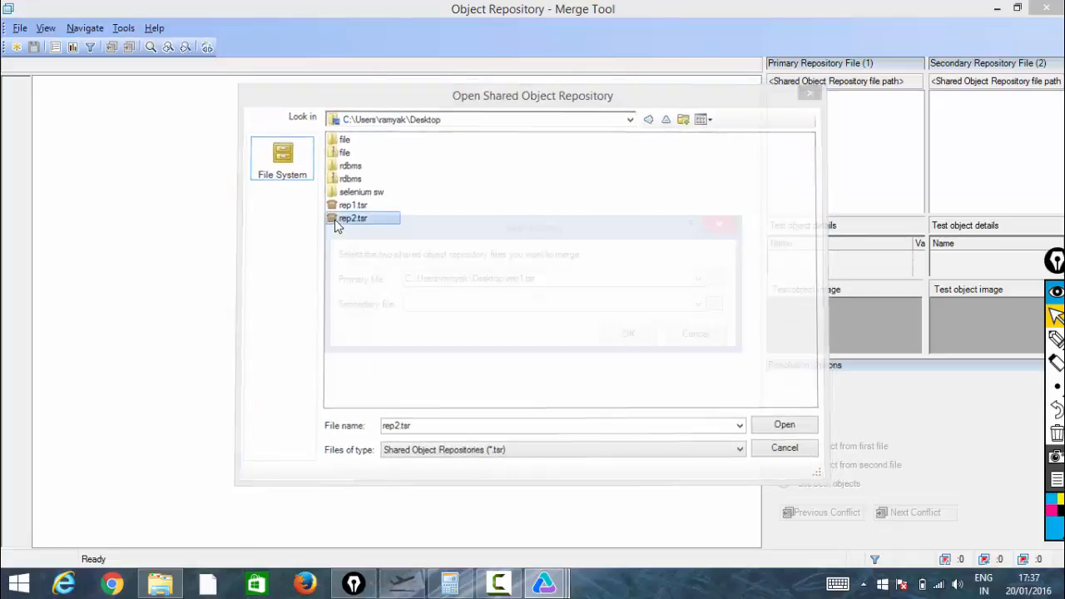
left_click(626, 334)
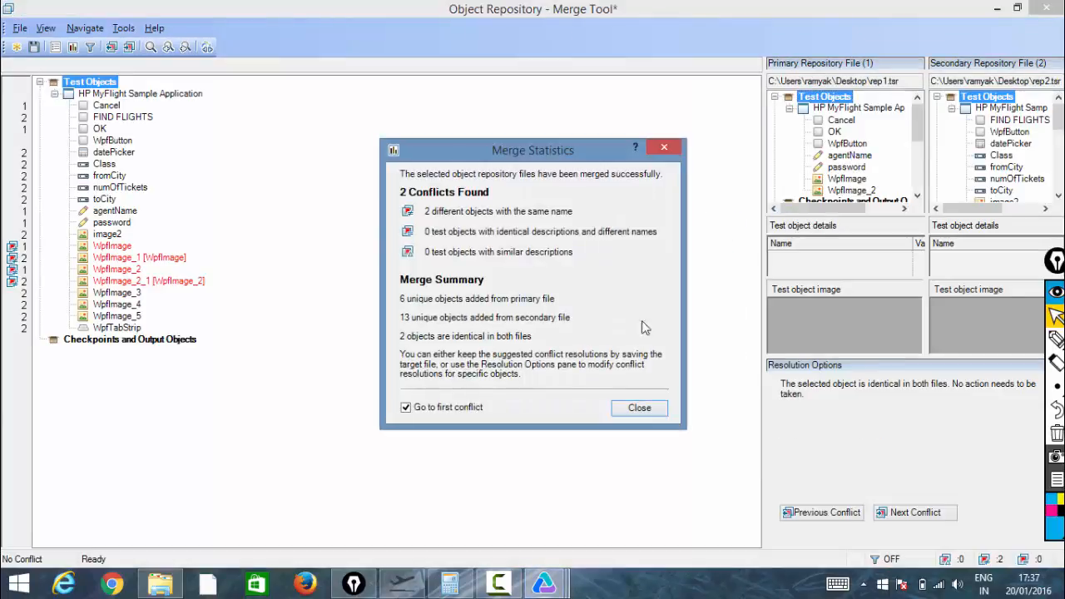
Close the merge statistics and examine the conflicting WpfImage objects in the merged repository
left_click(631, 412)
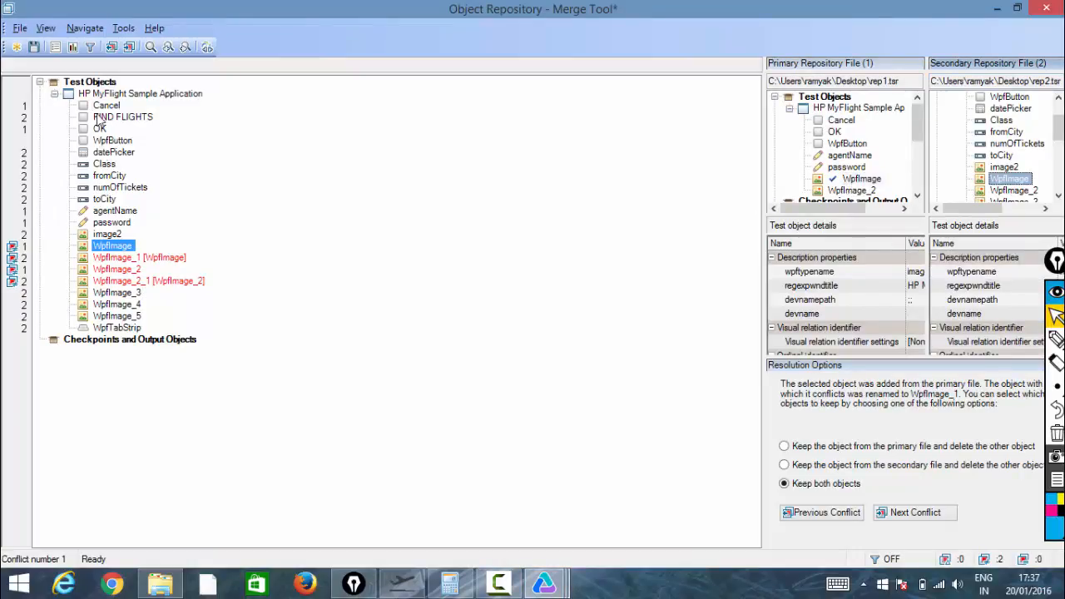
left_click(117, 258)
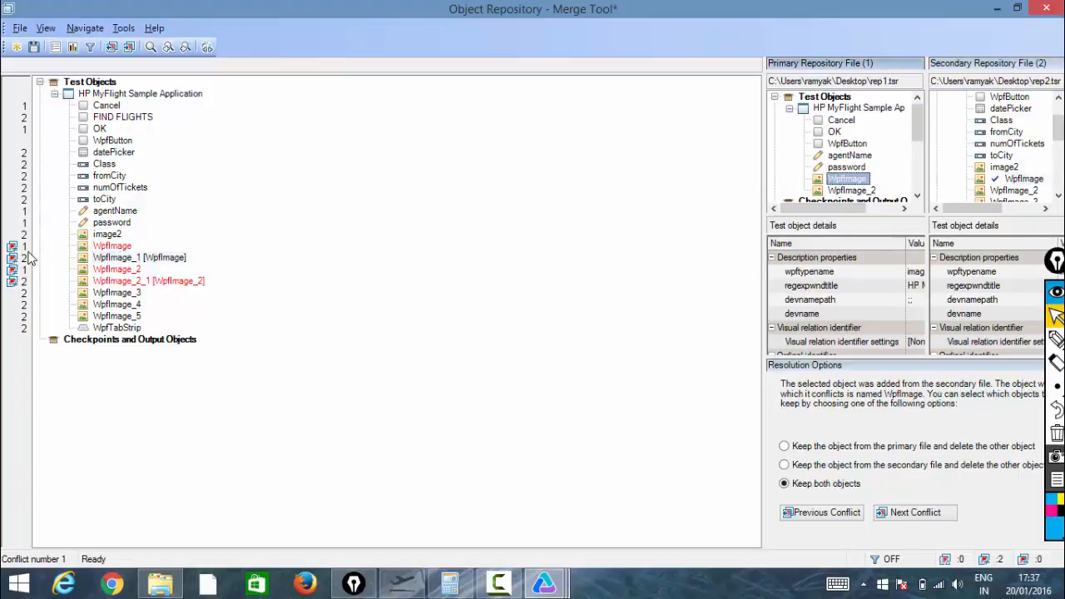
mouse_move(17, 253)
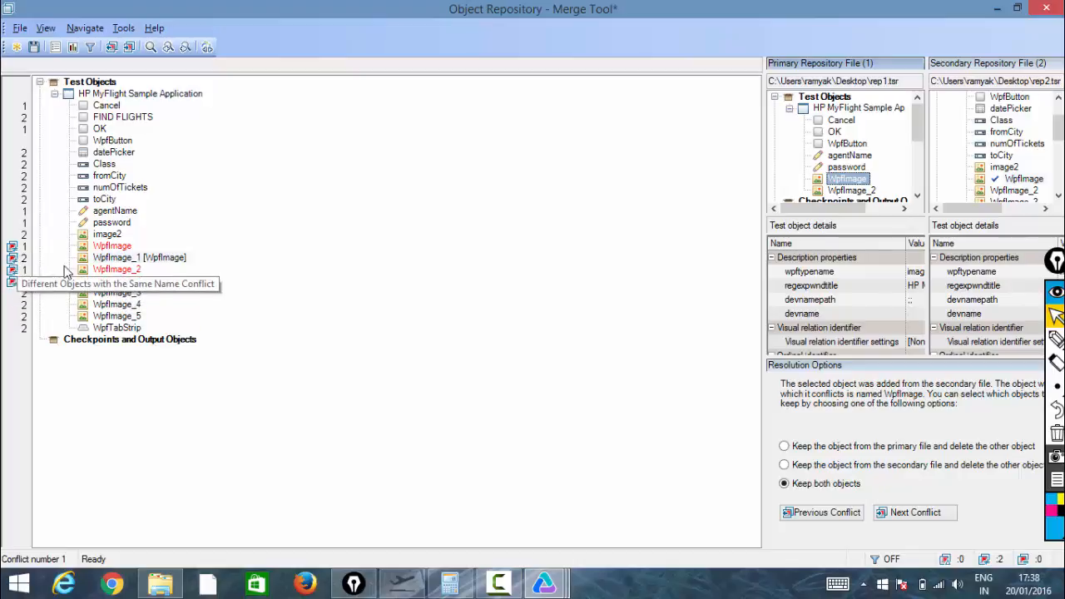
left_click(116, 270)
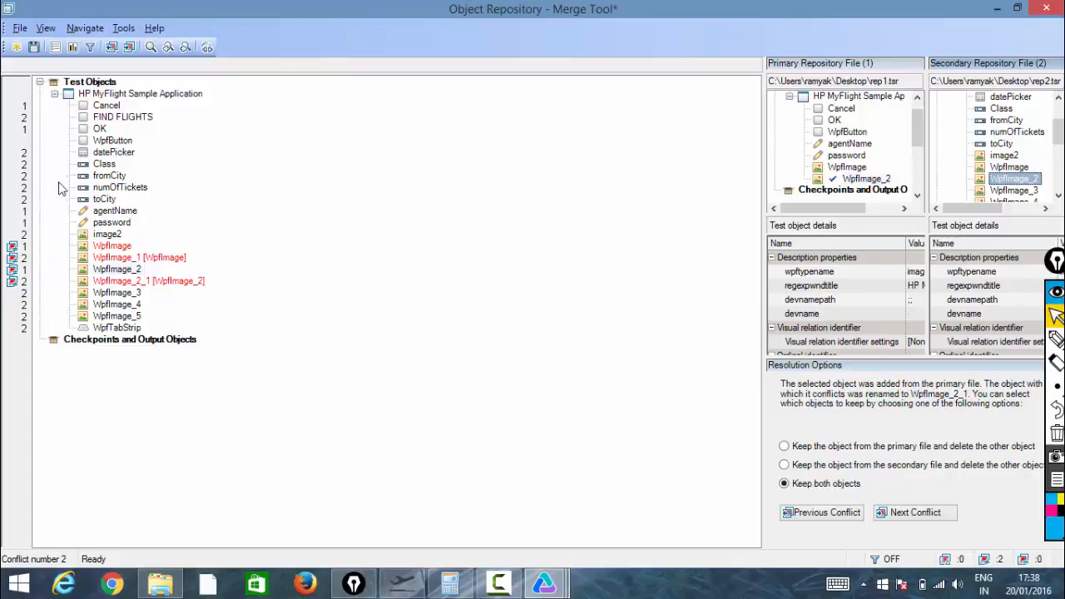
left_click(34, 48)
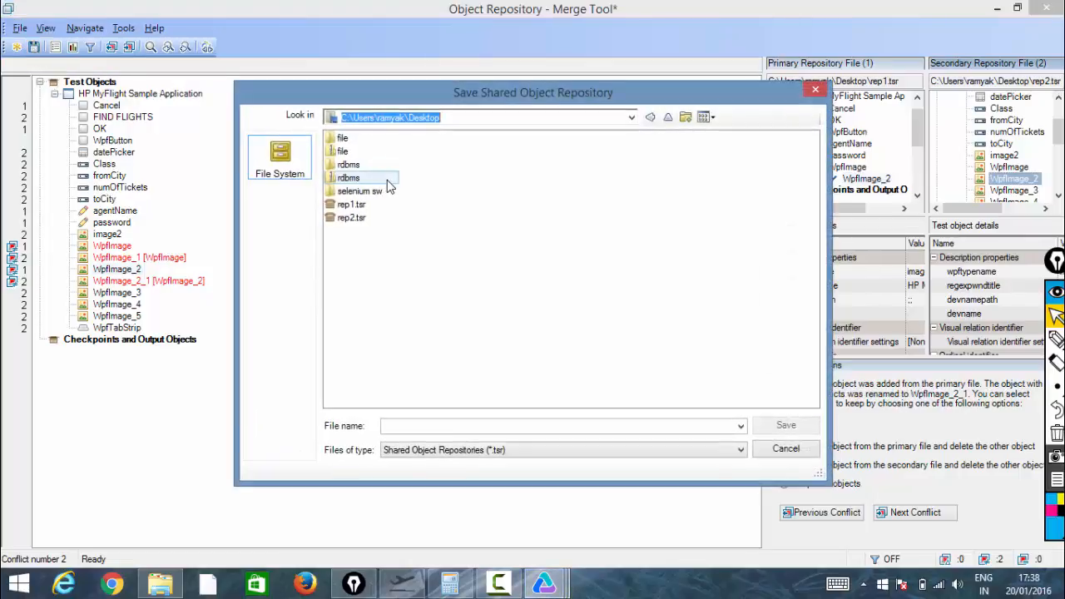
left_click(405, 427)
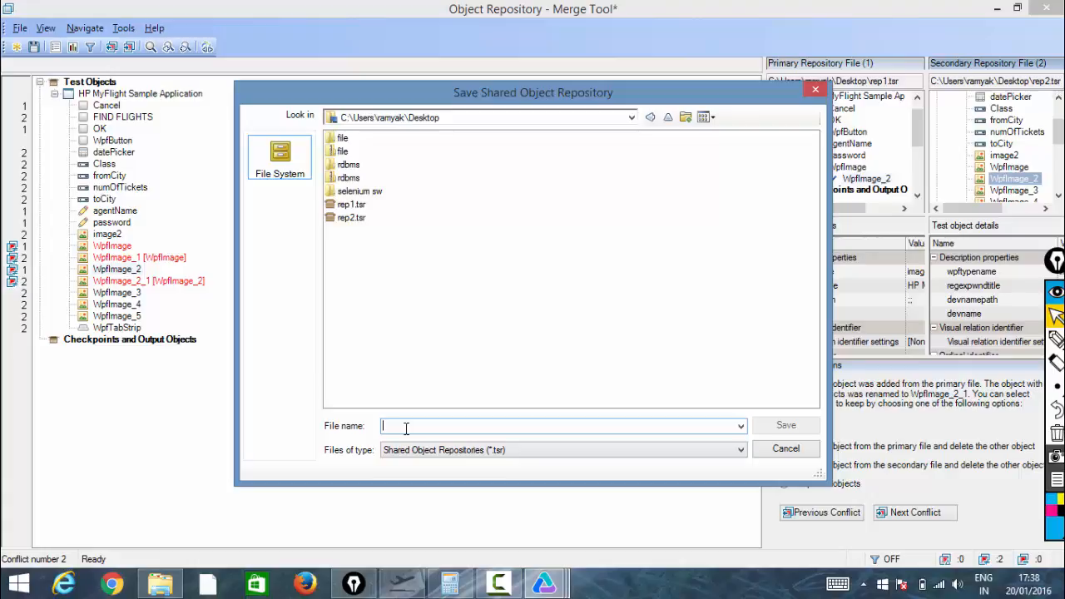
left_click(816, 90)
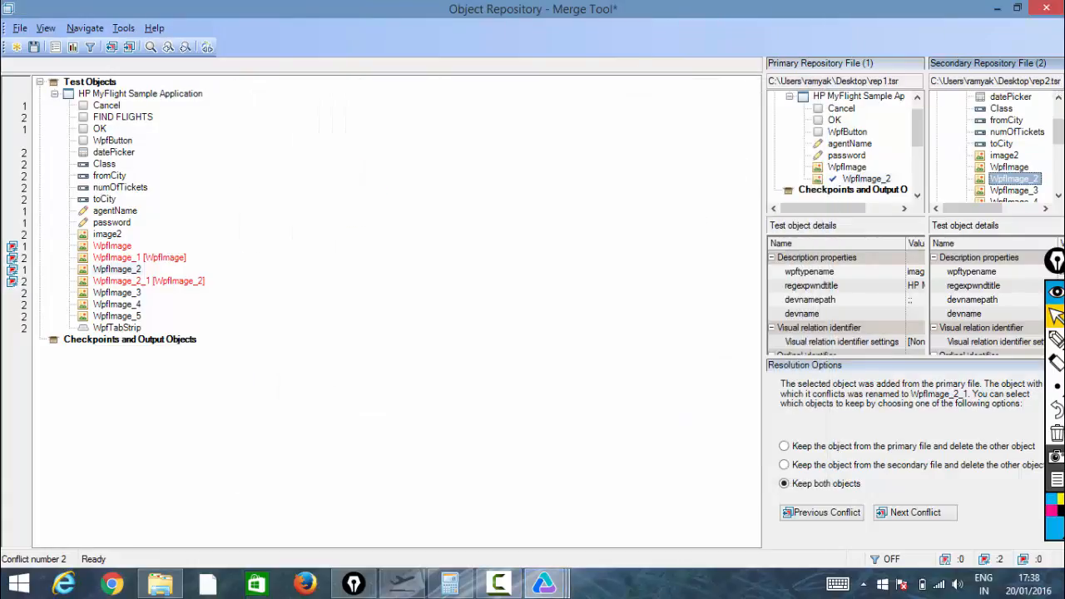
Close the Merge Tool without saving the merge, then close the Object Repository Manager
left_click(1046, 8)
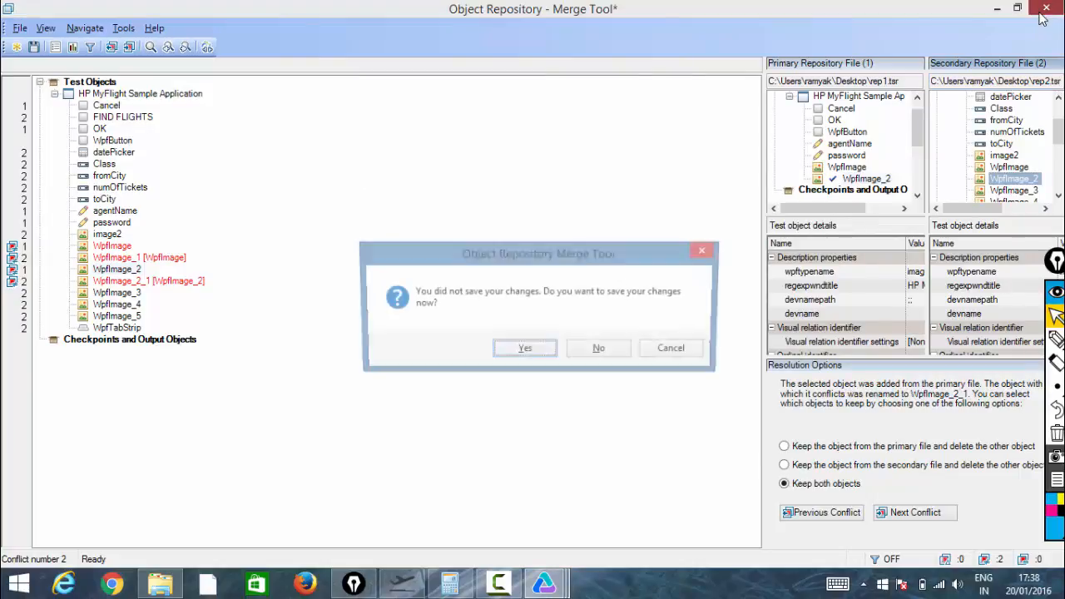
left_click(601, 351)
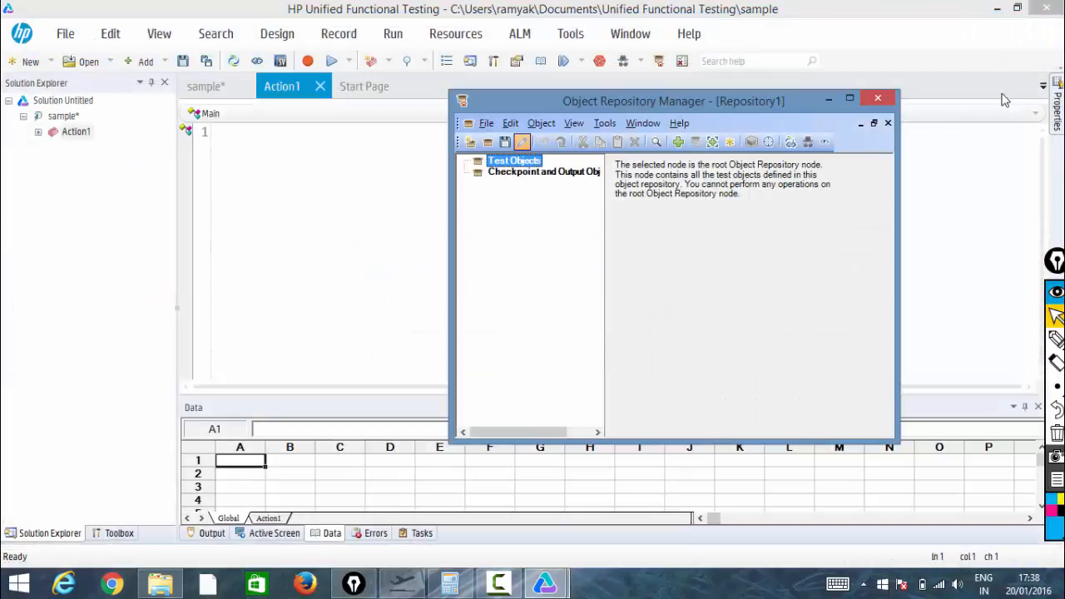
left_click(877, 98)
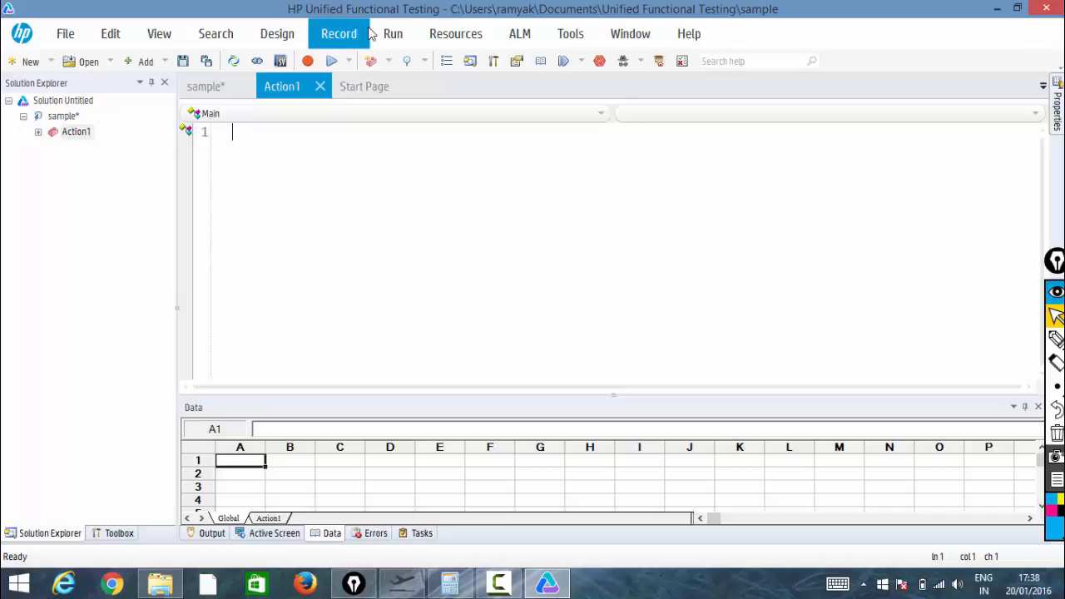
Reopen the Object Repository Manager and open rep1.tsr from the Desktop
left_click(460, 35)
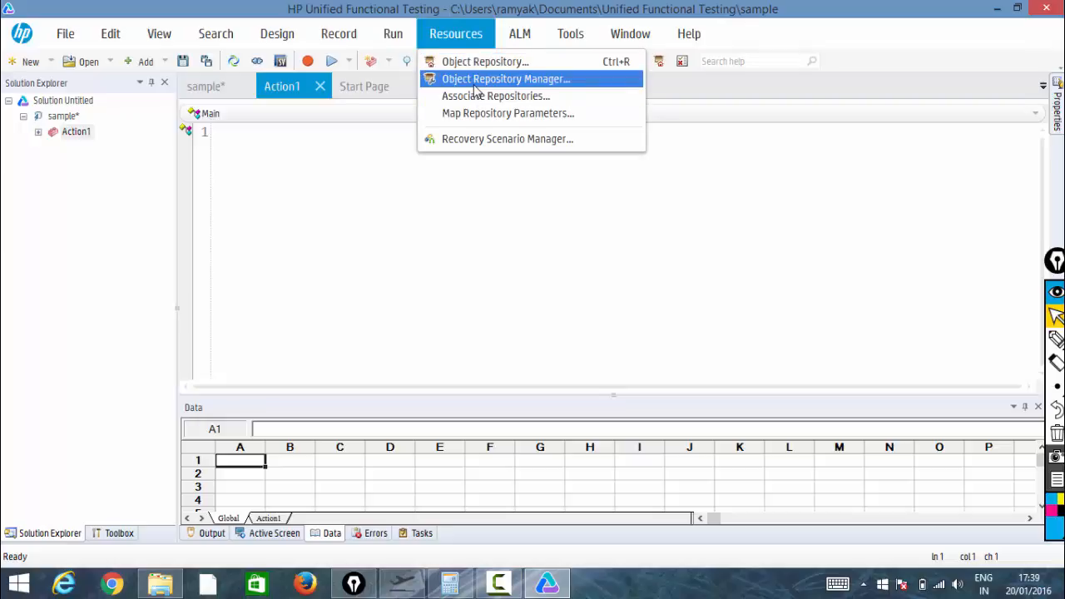
left_click(473, 84)
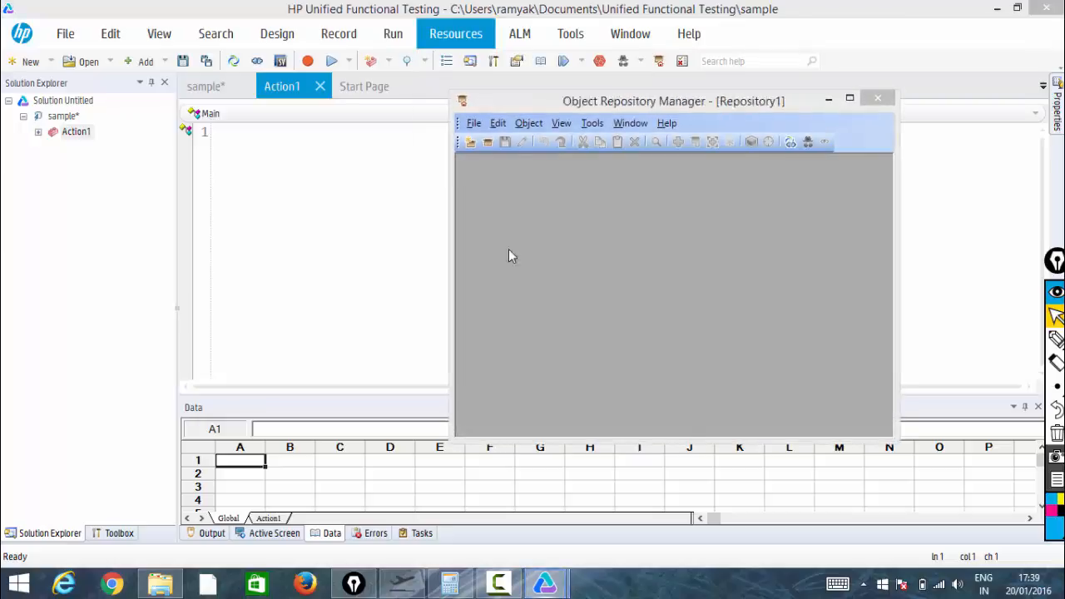
left_click(569, 123)
mouse_move(556, 125)
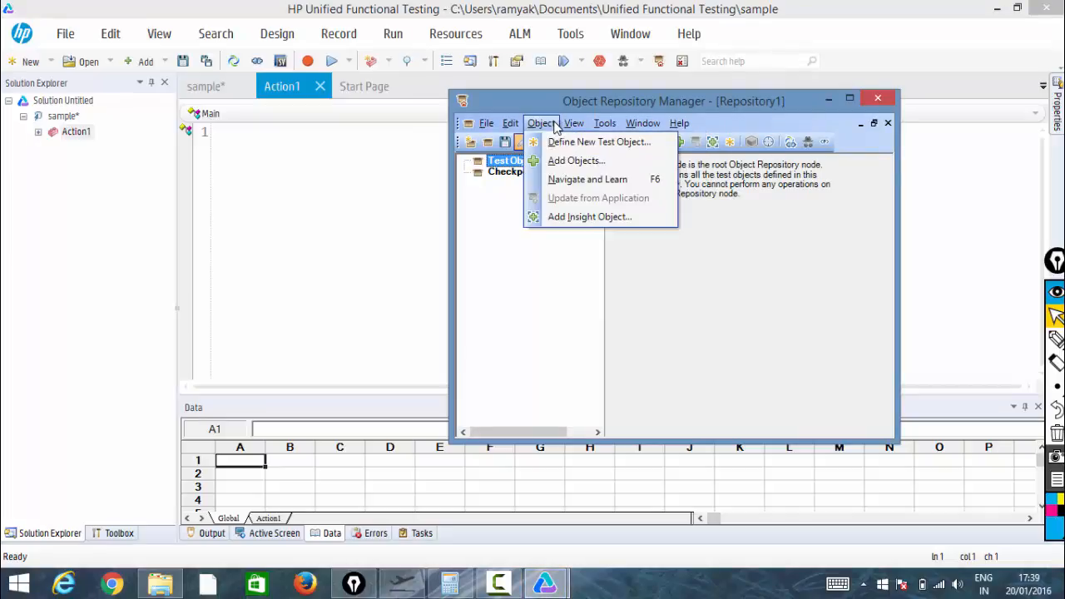
mouse_move(489, 127)
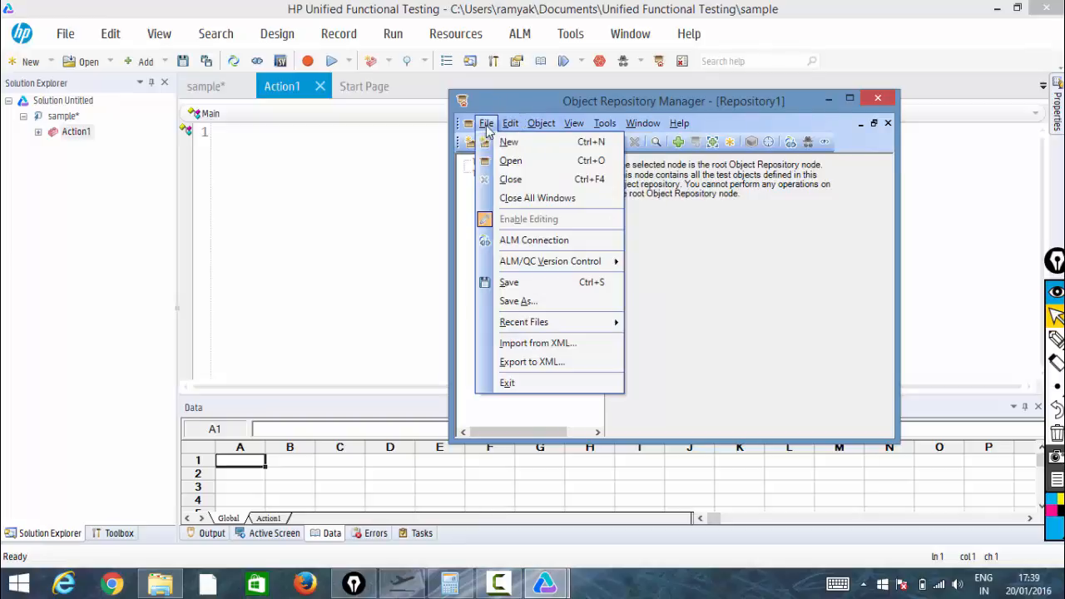
left_click(503, 163)
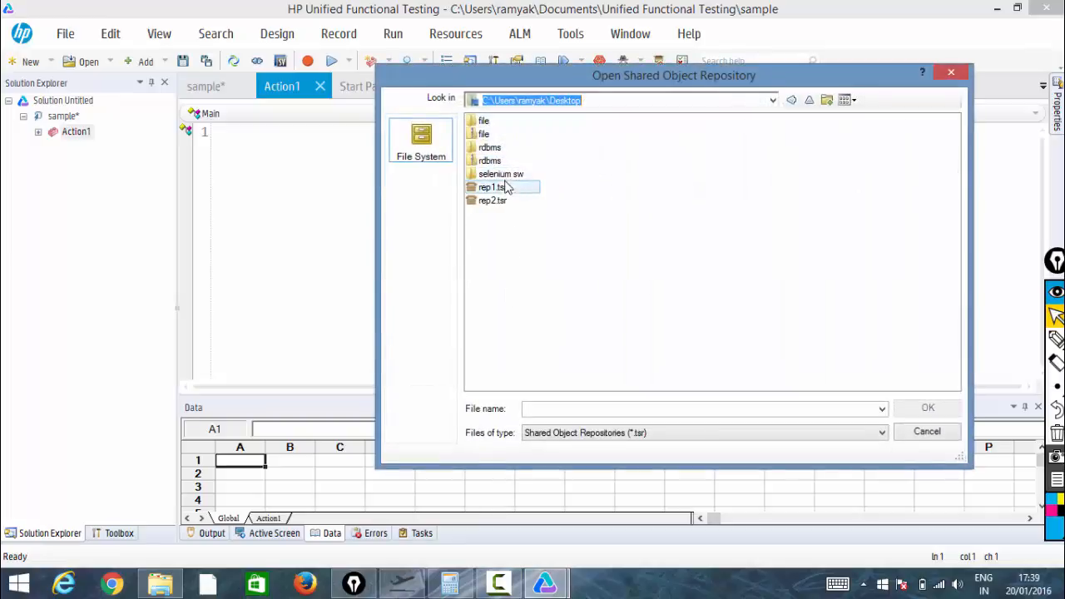
double_click(510, 187)
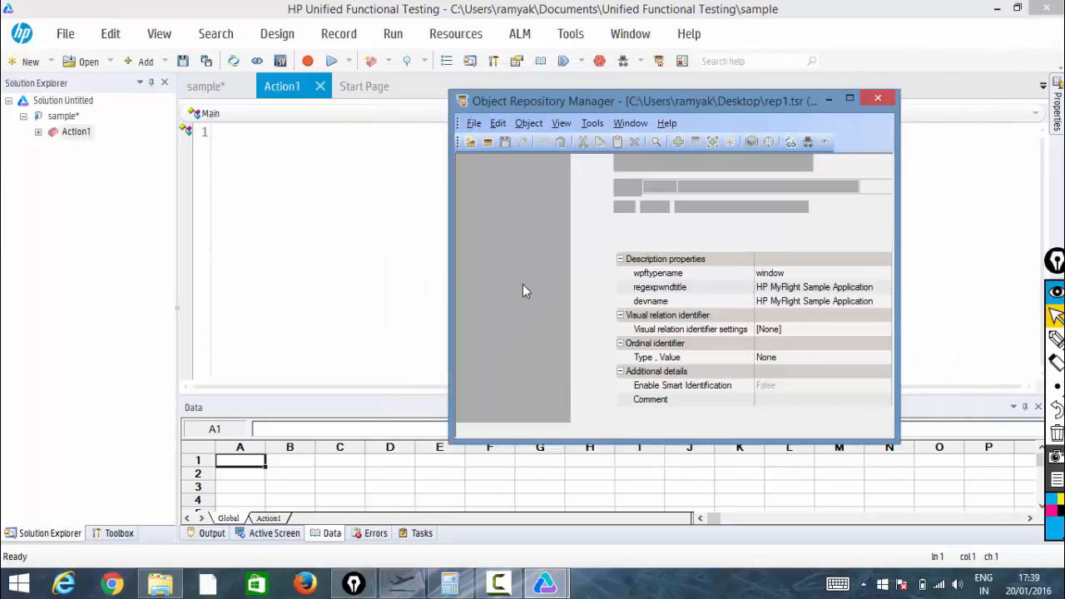
Browse the objects of rep1.tsr and enable editing of the repository
right_click(524, 288)
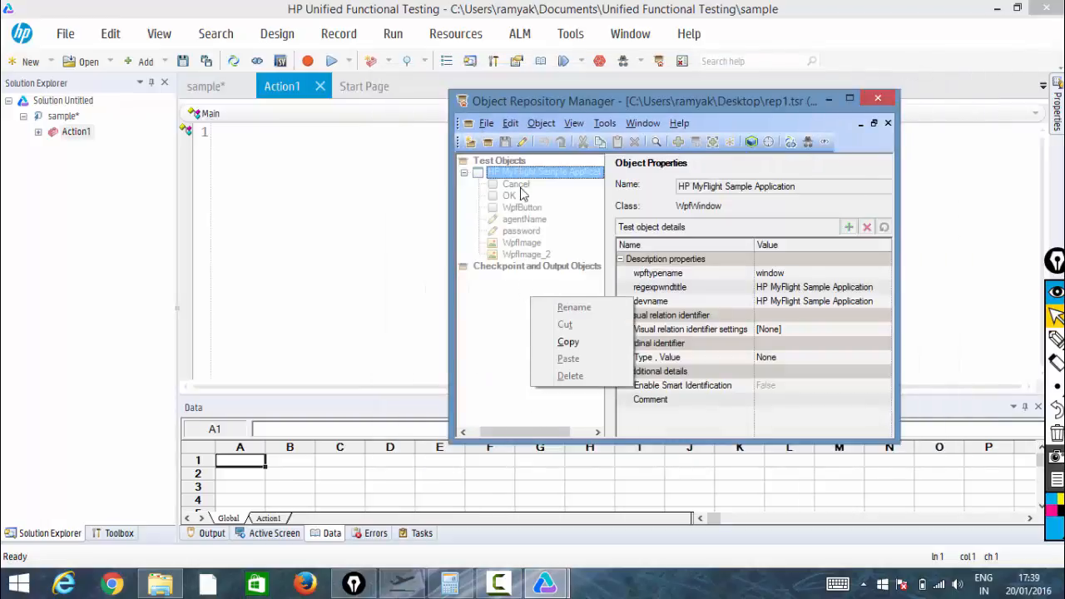
left_click(520, 336)
left_click(509, 195)
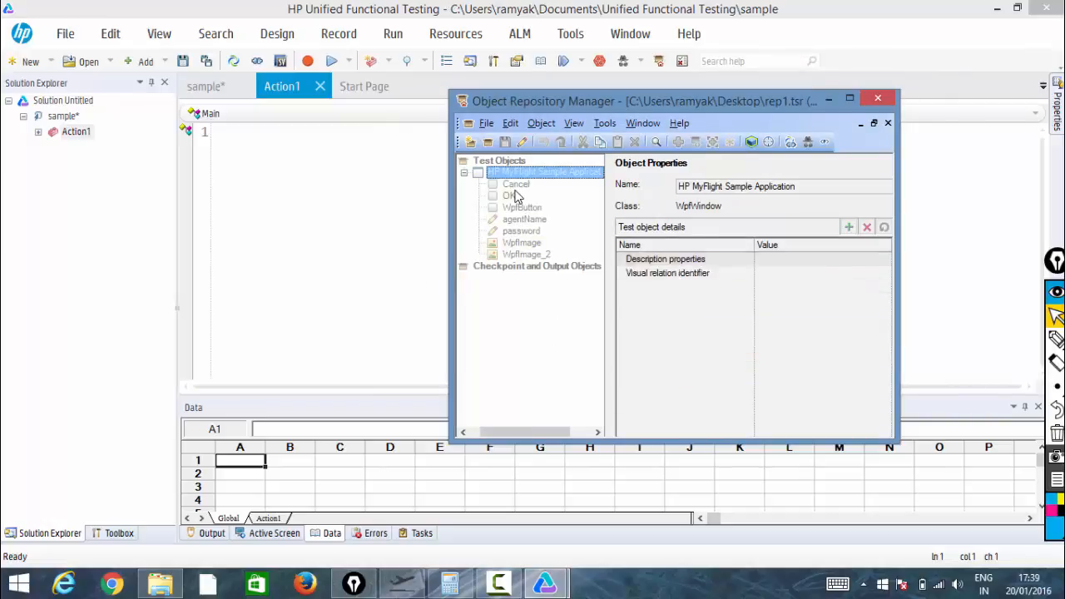
left_click(521, 221)
left_click(522, 232)
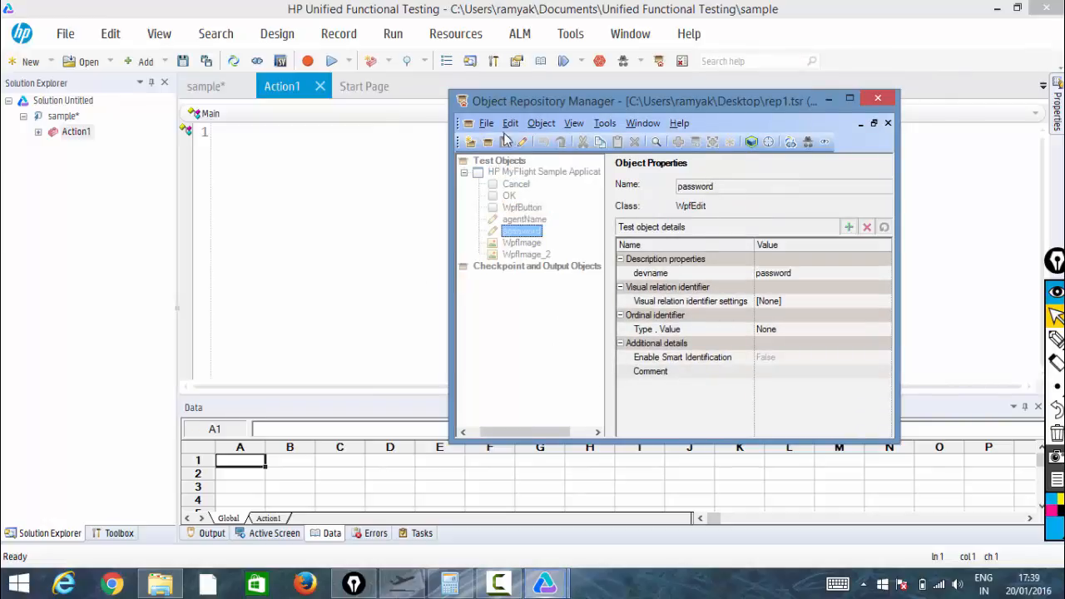
left_click(489, 124)
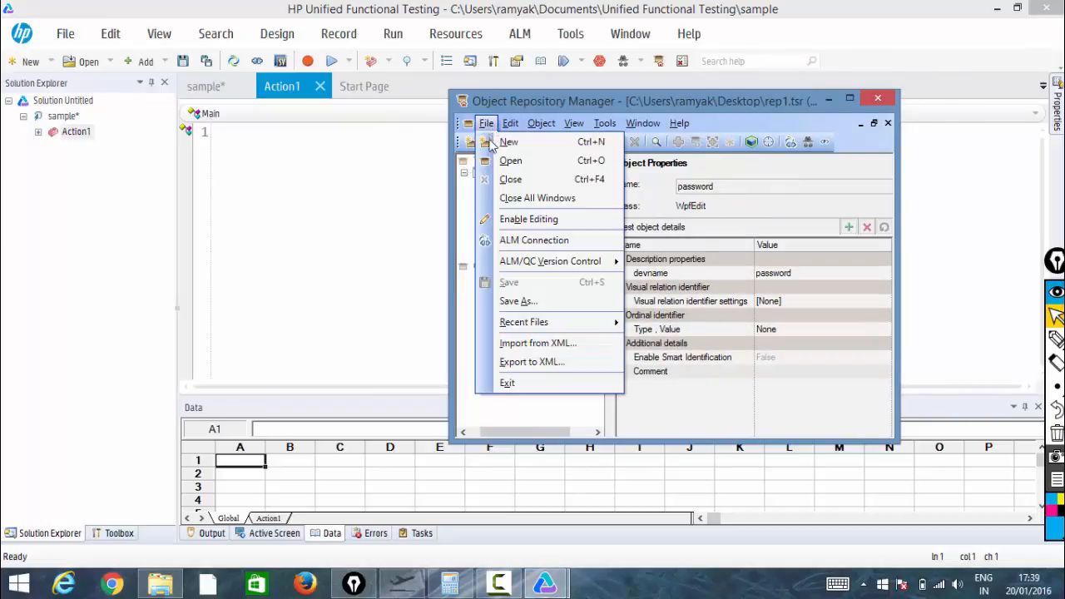
left_click(514, 220)
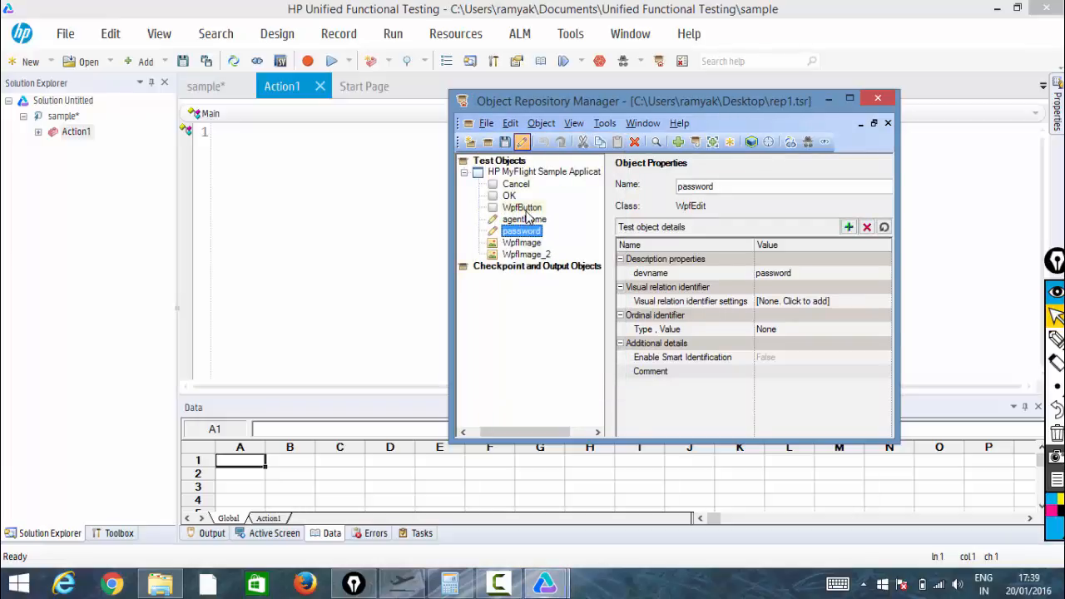
Delete the WpfButton object from rep1.tsr, confirming the deletion
right_click(525, 210)
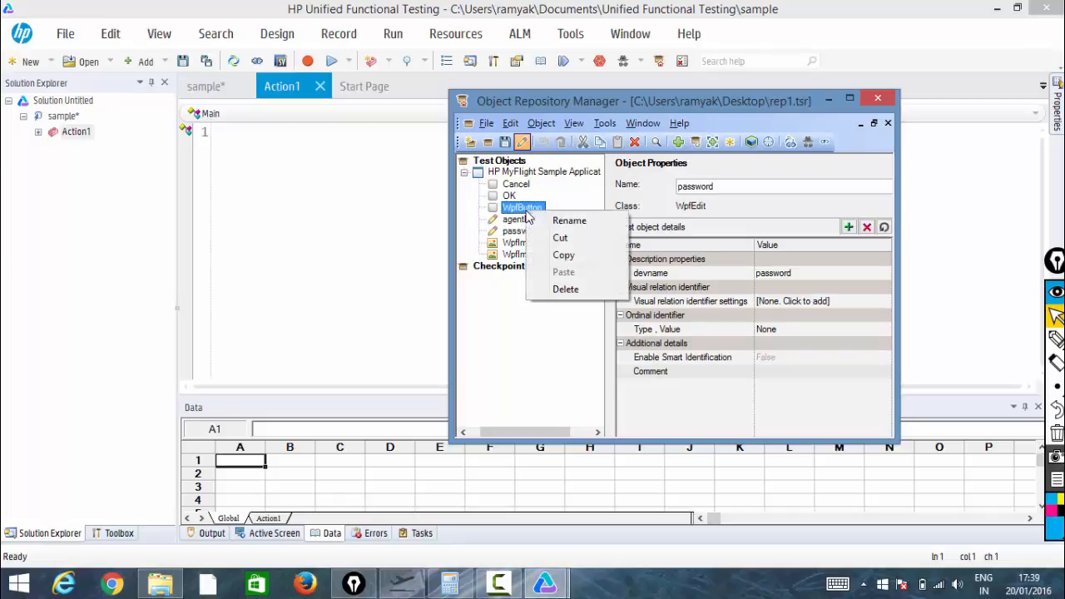
left_click(553, 288)
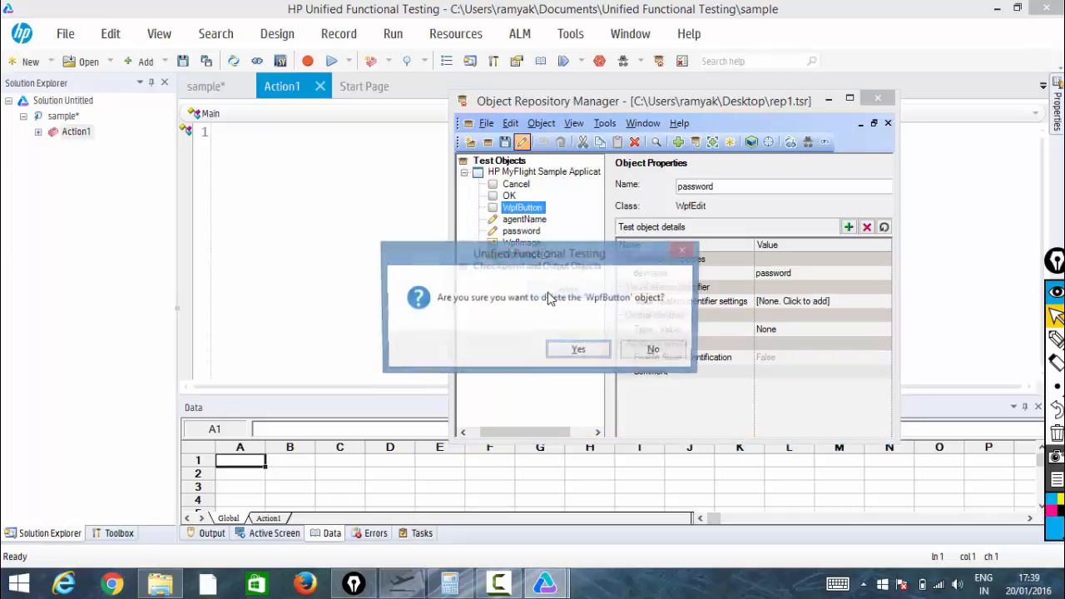
left_click(580, 350)
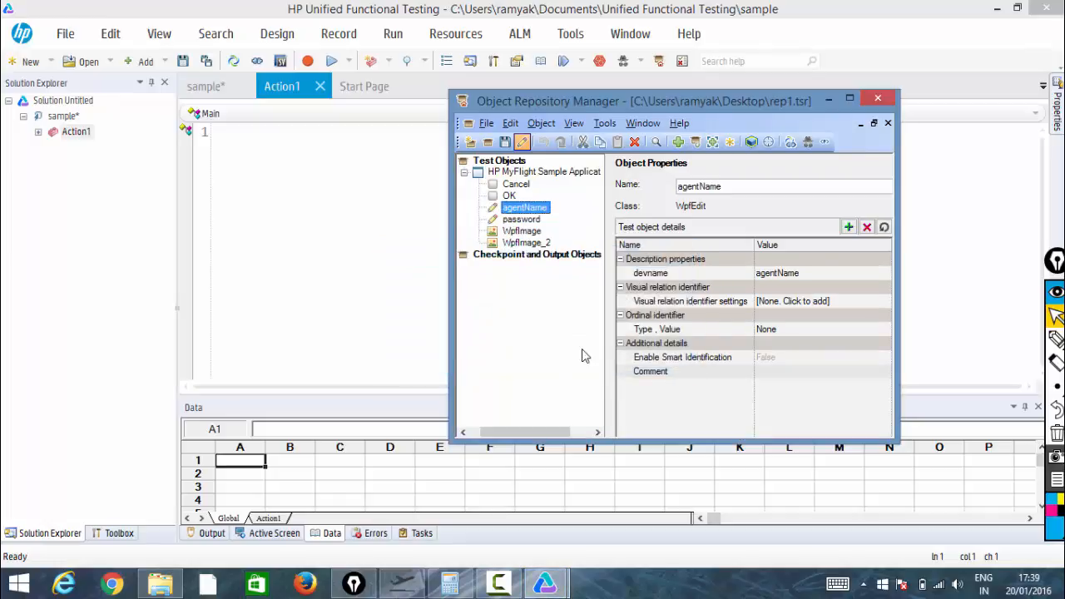
Delete the password and Cancel objects from the repository, confirming each deletion
right_click(536, 221)
left_click(583, 296)
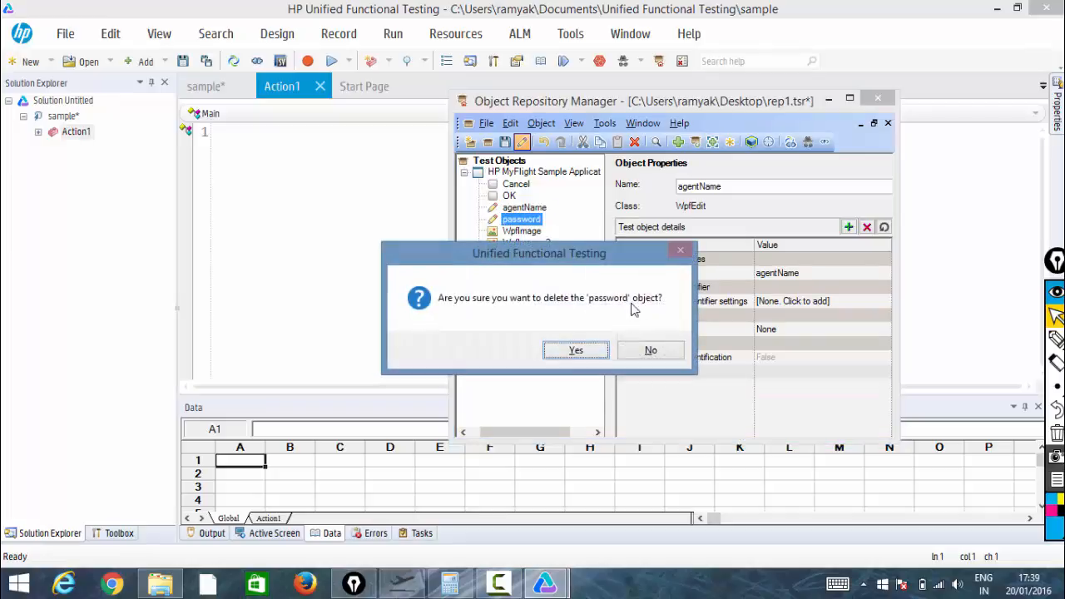
left_click(576, 351)
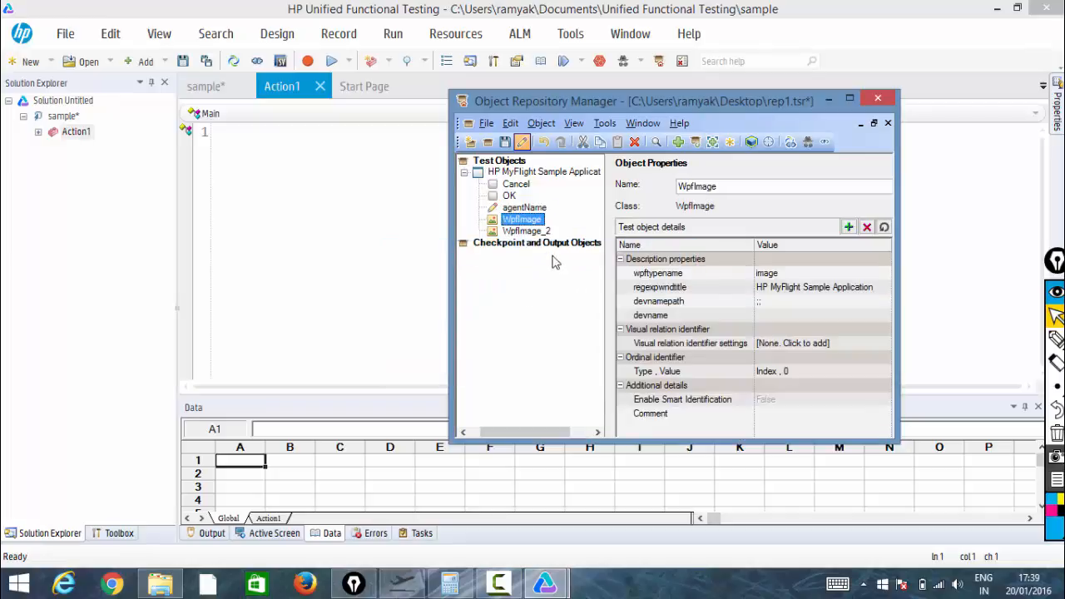
right_click(518, 188)
left_click(560, 261)
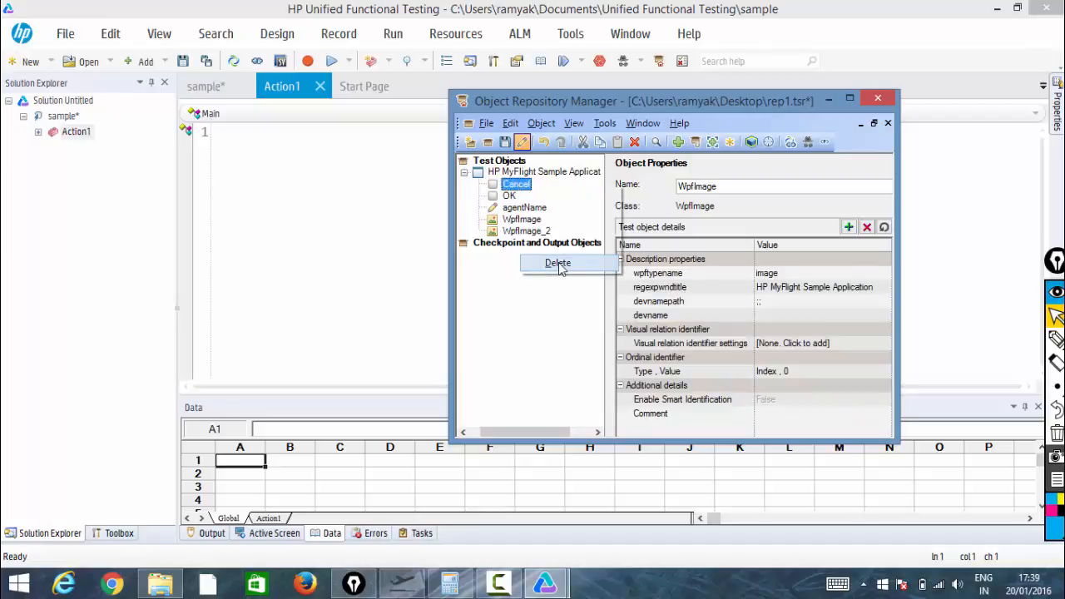
left_click(574, 352)
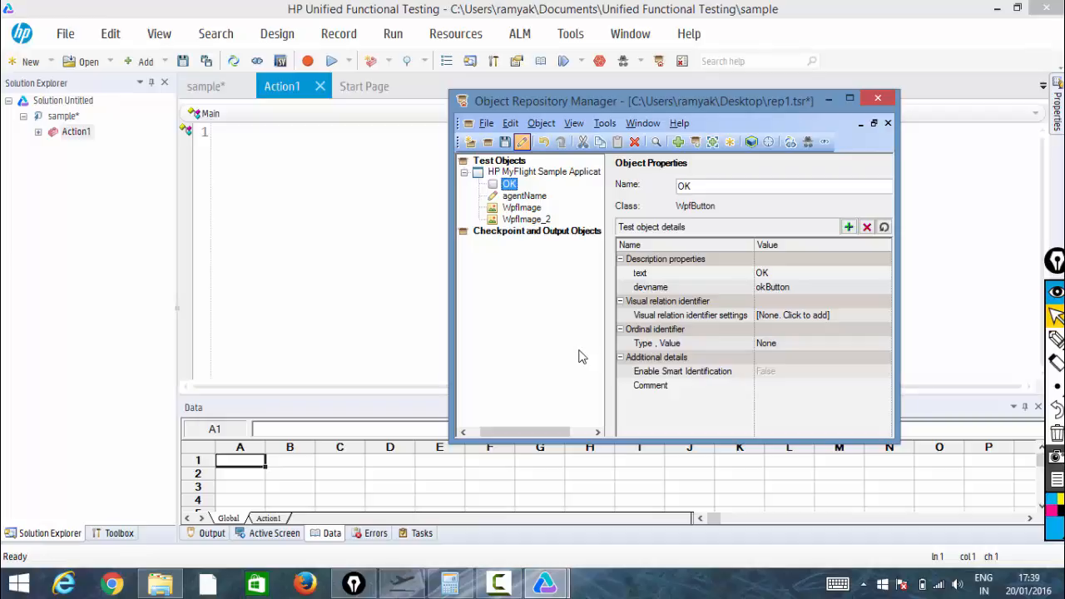
Save rep1.tsr and close the Object Repository Manager
left_click(507, 145)
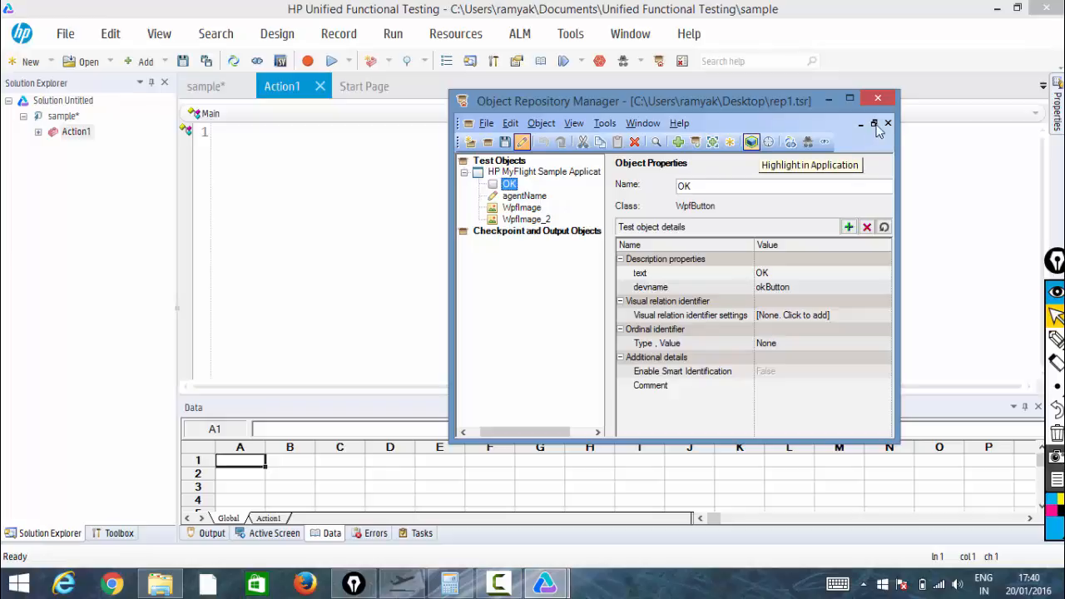
left_click(883, 99)
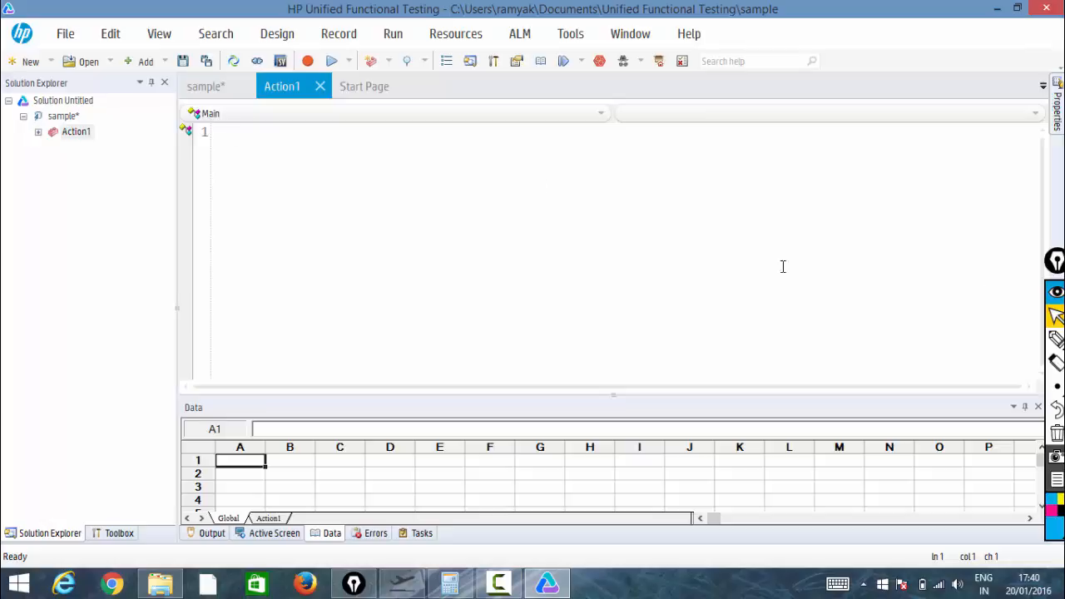
mouse_move(1054, 339)
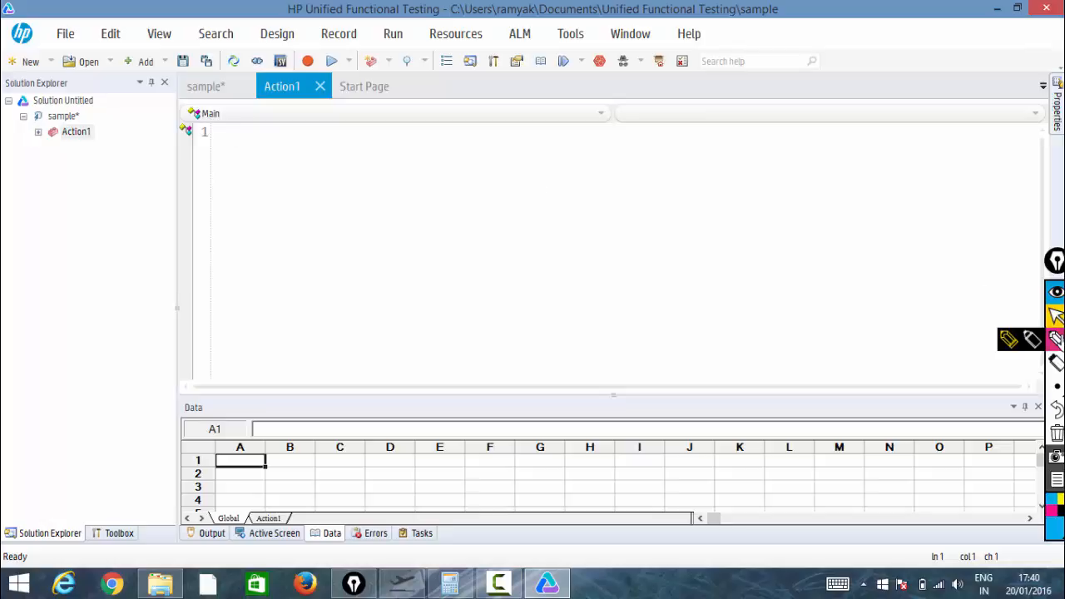
left_click(1010, 341)
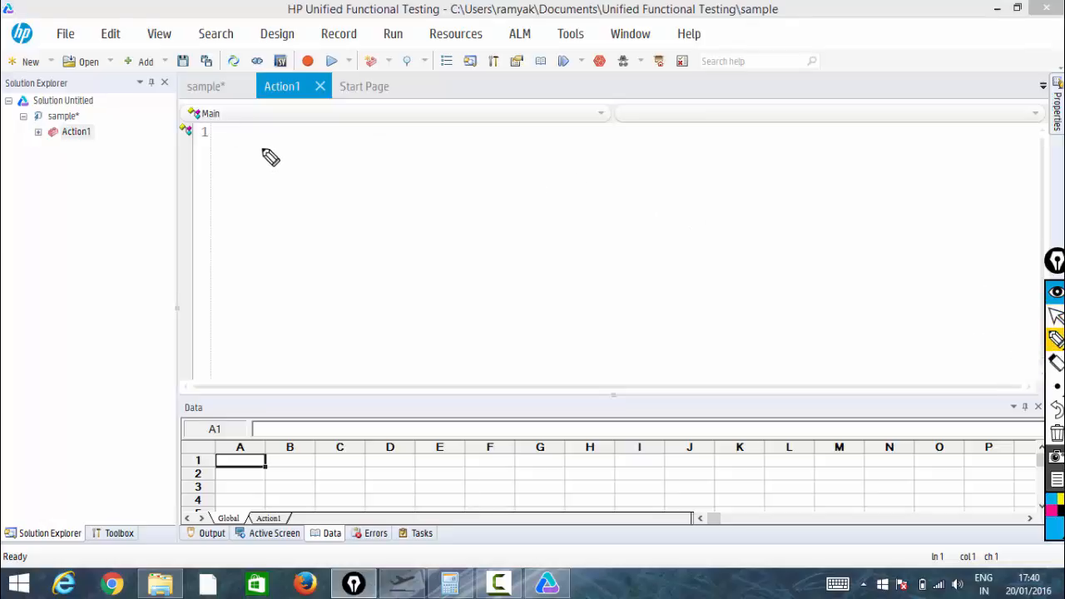
mouse_move(252, 147)
left_mouse_down()
mouse_move(240, 154)
mouse_move(246, 170)
mouse_move(237, 167)
left_mouse_up()
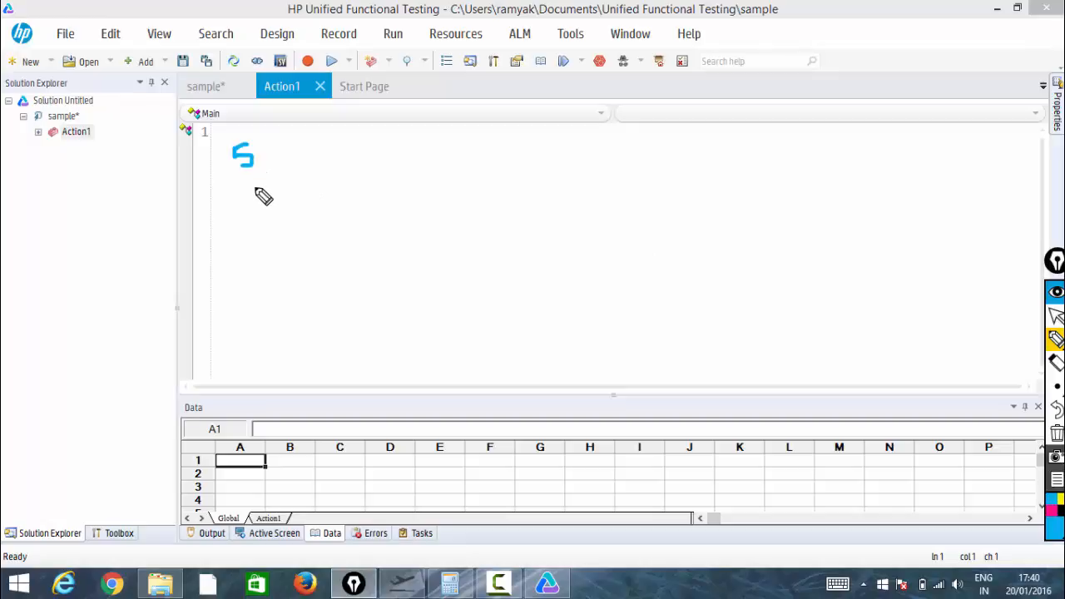
mouse_move(261, 190)
left_mouse_down()
mouse_move(272, 198)
mouse_move(275, 175)
mouse_move(302, 186)
mouse_move(296, 176)
left_mouse_up()
mouse_move(278, 216)
left_mouse_down()
mouse_move(294, 227)
mouse_move(278, 224)
mouse_move(294, 224)
mouse_move(304, 201)
mouse_move(327, 248)
mouse_move(317, 244)
left_mouse_up()
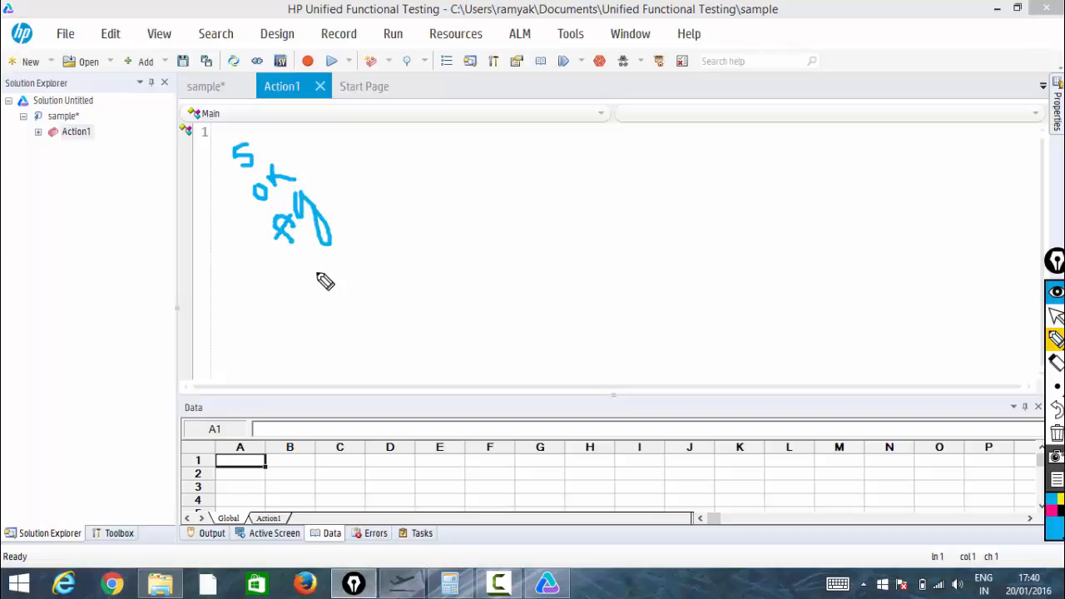
mouse_move(257, 178)
left_mouse_down()
mouse_move(280, 143)
mouse_move(238, 134)
mouse_move(219, 163)
mouse_move(246, 186)
left_mouse_up()
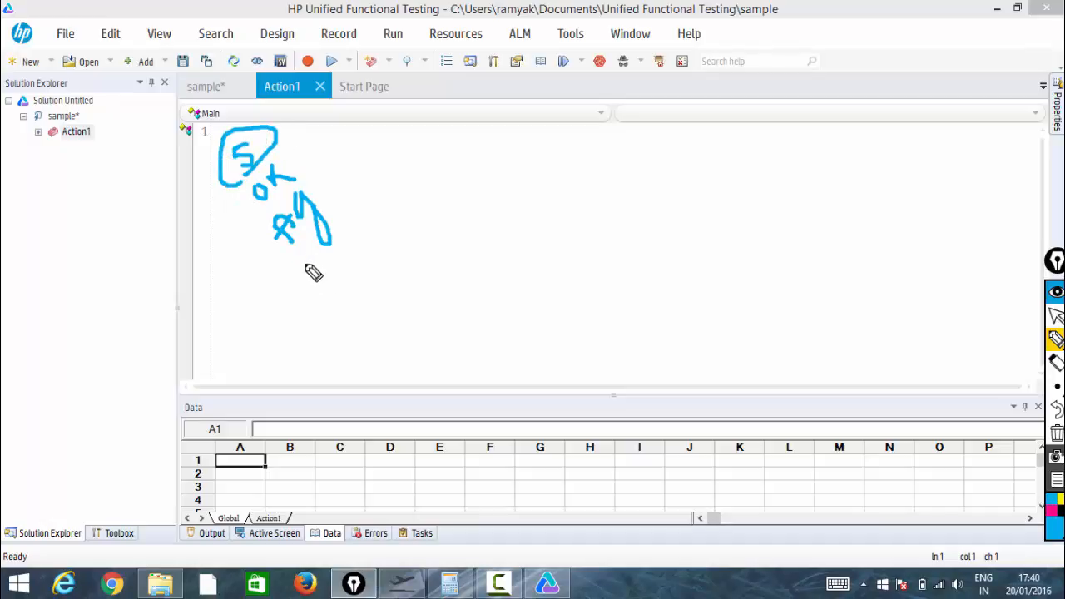
mouse_move(315, 293)
left_mouse_down()
mouse_move(300, 260)
mouse_move(313, 274)
mouse_move(335, 274)
mouse_move(354, 243)
mouse_move(329, 320)
mouse_move(329, 283)
left_mouse_up()
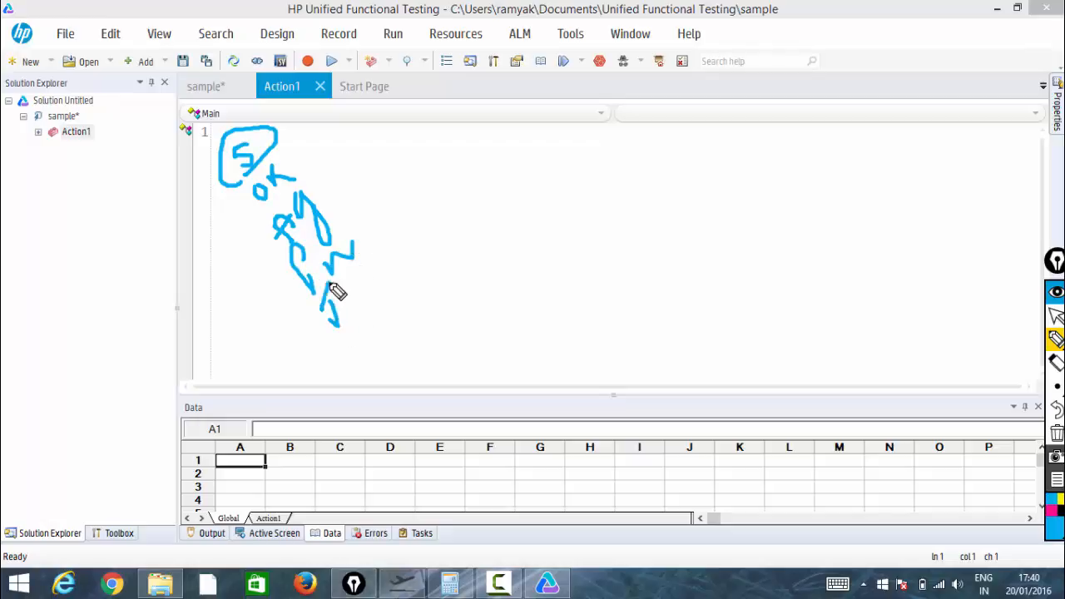
mouse_move(331, 321)
left_mouse_down()
mouse_move(338, 326)
mouse_move(349, 295)
mouse_move(374, 283)
left_mouse_up()
mouse_move(359, 340)
left_mouse_down()
mouse_move(381, 357)
mouse_move(416, 297)
mouse_move(433, 312)
left_mouse_up()
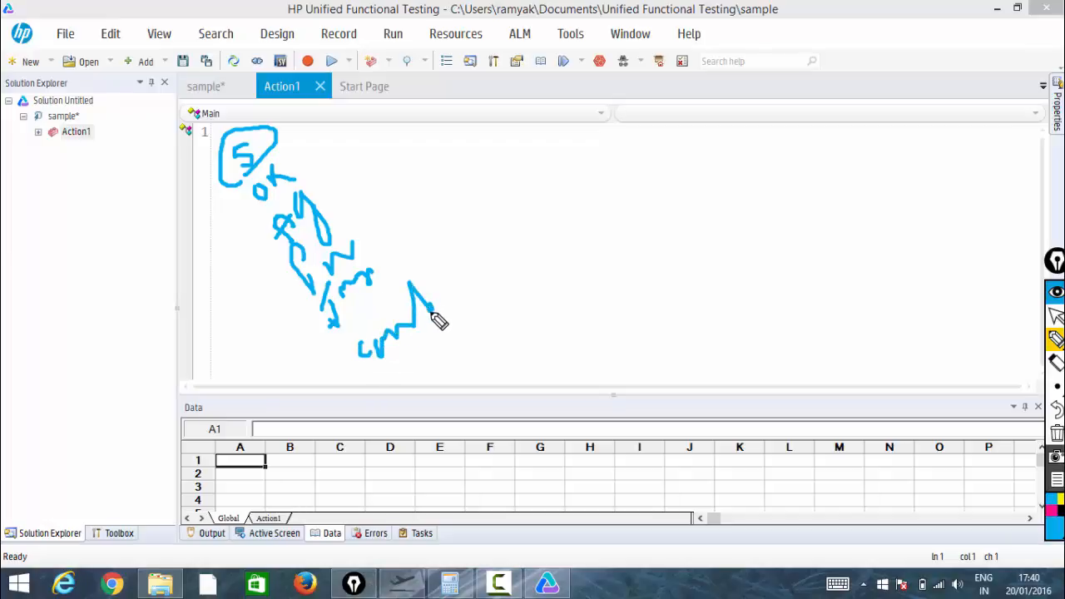
left_click_drag(220, 237, 295, 355)
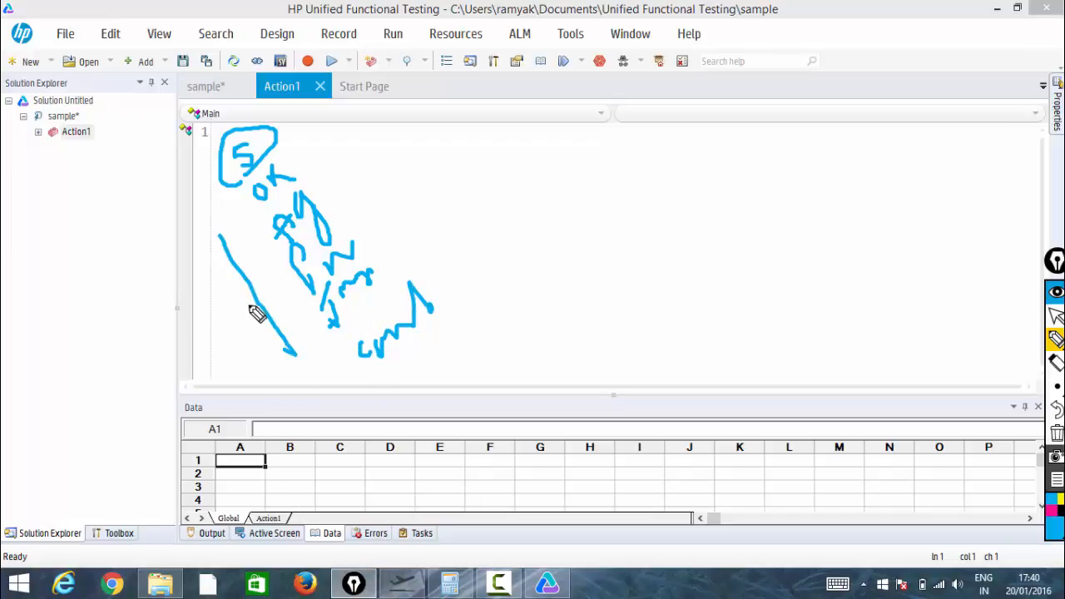
mouse_move(250, 305)
left_mouse_down()
mouse_move(168, 313)
mouse_move(132, 350)
mouse_move(126, 328)
mouse_move(150, 292)
left_mouse_up()
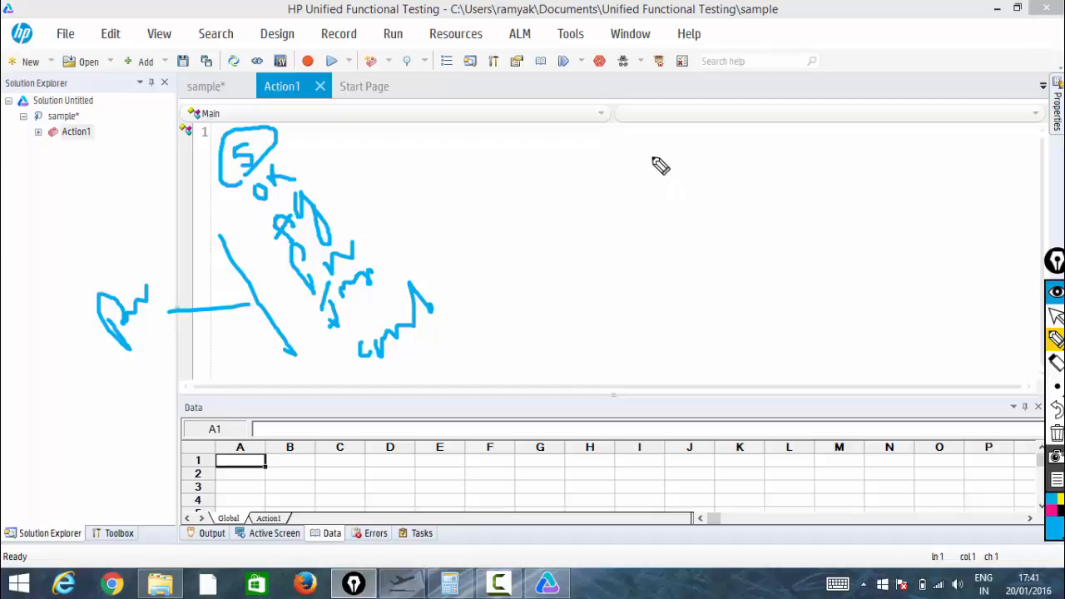
left_click_drag(640, 155, 797, 141)
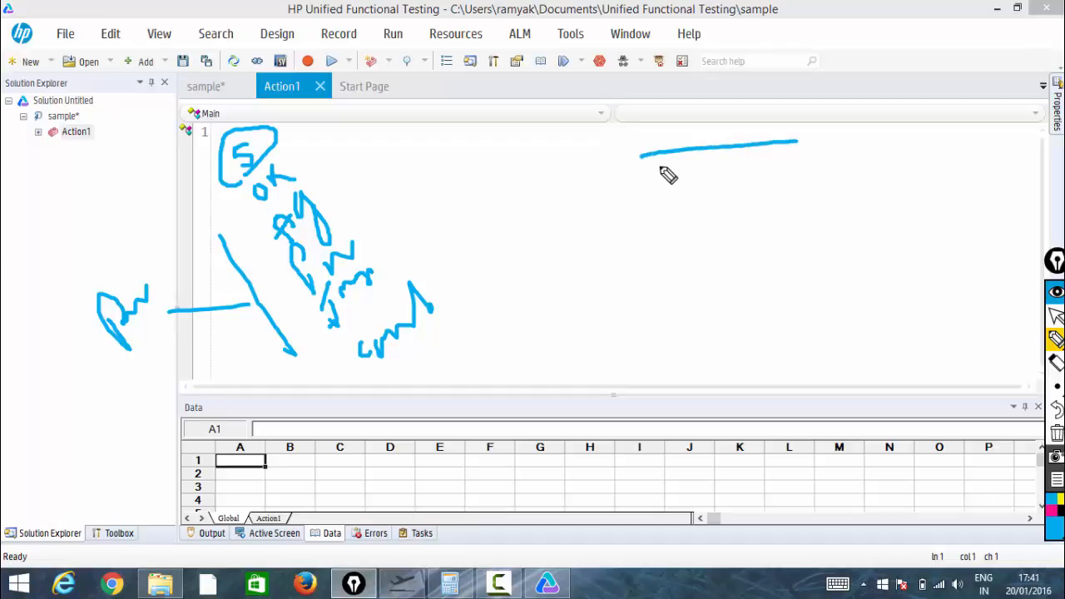
mouse_move(643, 158)
left_mouse_down()
mouse_move(662, 312)
mouse_move(788, 312)
mouse_move(818, 185)
mouse_move(809, 126)
left_mouse_up()
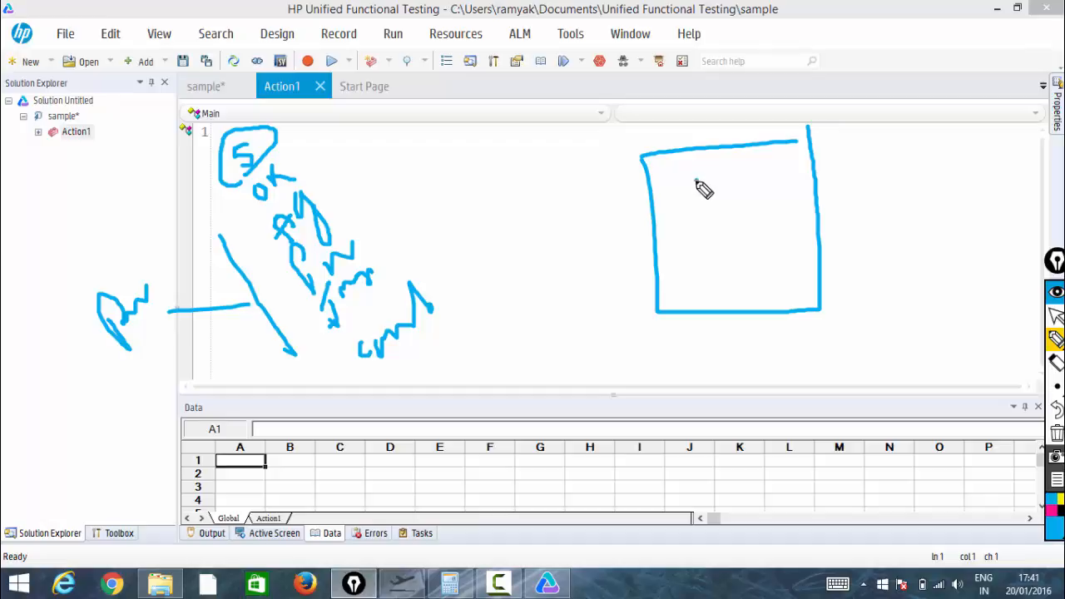
mouse_move(702, 188)
left_mouse_down()
mouse_move(708, 206)
mouse_move(707, 188)
mouse_move(729, 210)
left_mouse_up()
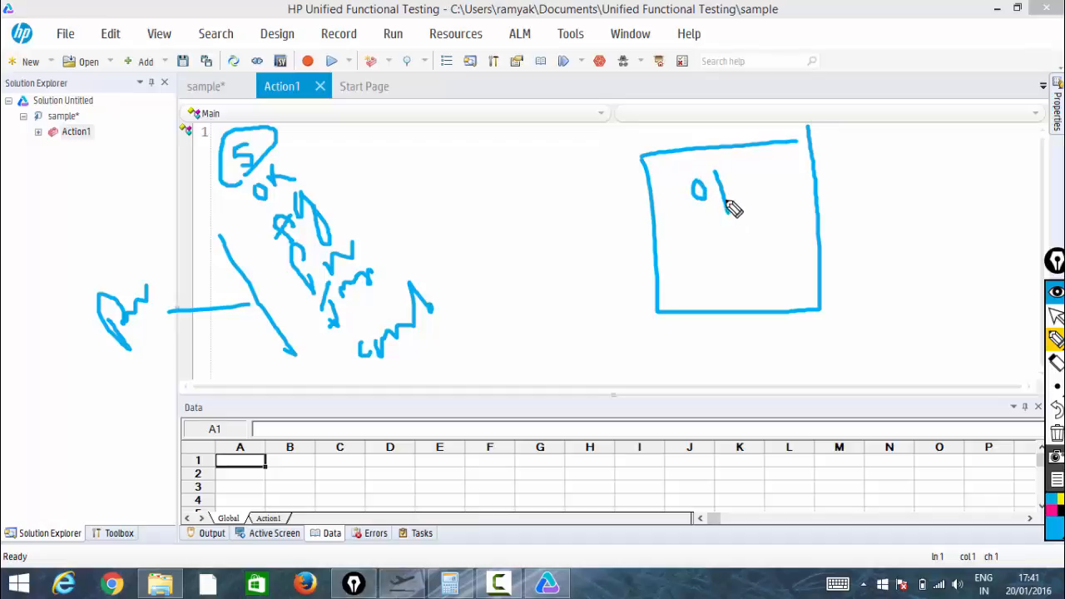
mouse_move(736, 174)
left_mouse_down()
mouse_move(733, 198)
mouse_move(747, 200)
left_mouse_up()
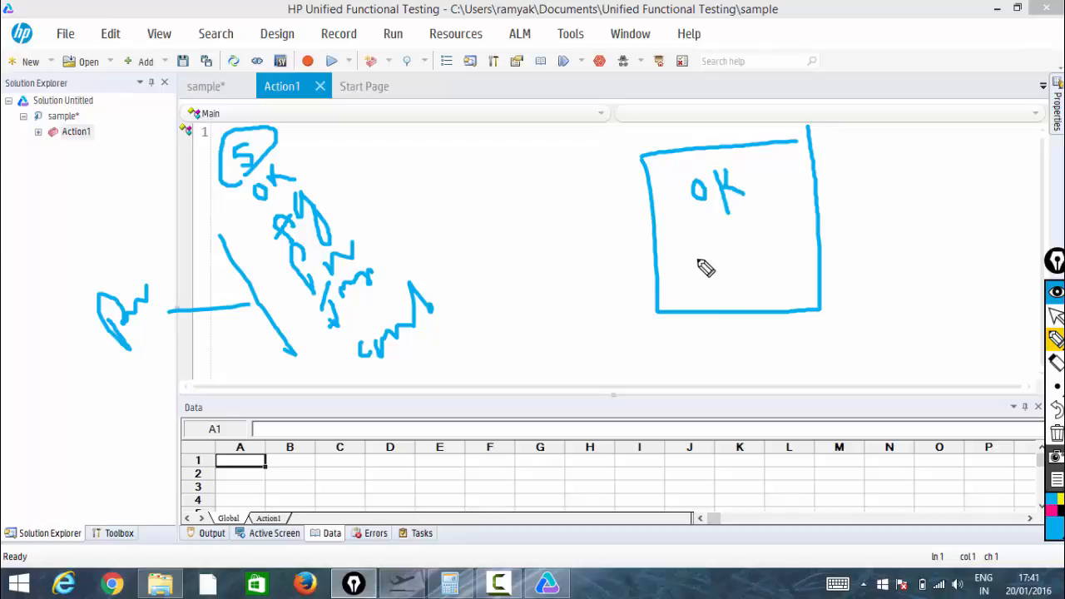
mouse_move(701, 261)
left_mouse_down()
mouse_move(707, 275)
mouse_move(740, 254)
mouse_move(749, 292)
mouse_move(741, 275)
mouse_move(760, 263)
mouse_move(781, 193)
mouse_move(784, 205)
left_mouse_up()
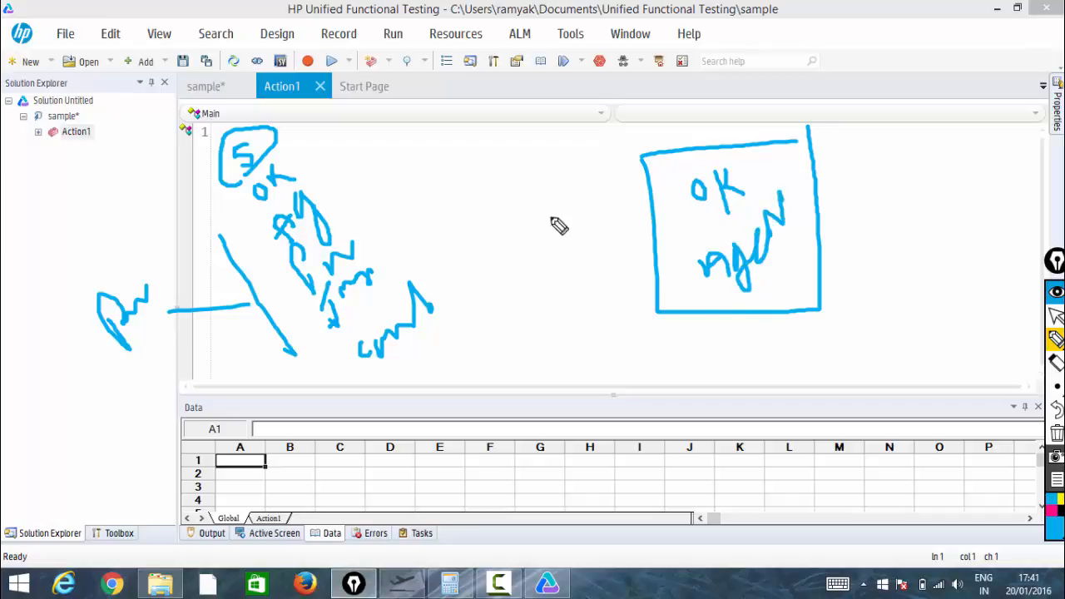
mouse_move(321, 143)
left_mouse_down()
mouse_move(231, 191)
mouse_move(297, 447)
mouse_move(474, 361)
mouse_move(431, 136)
mouse_move(295, 144)
left_mouse_up()
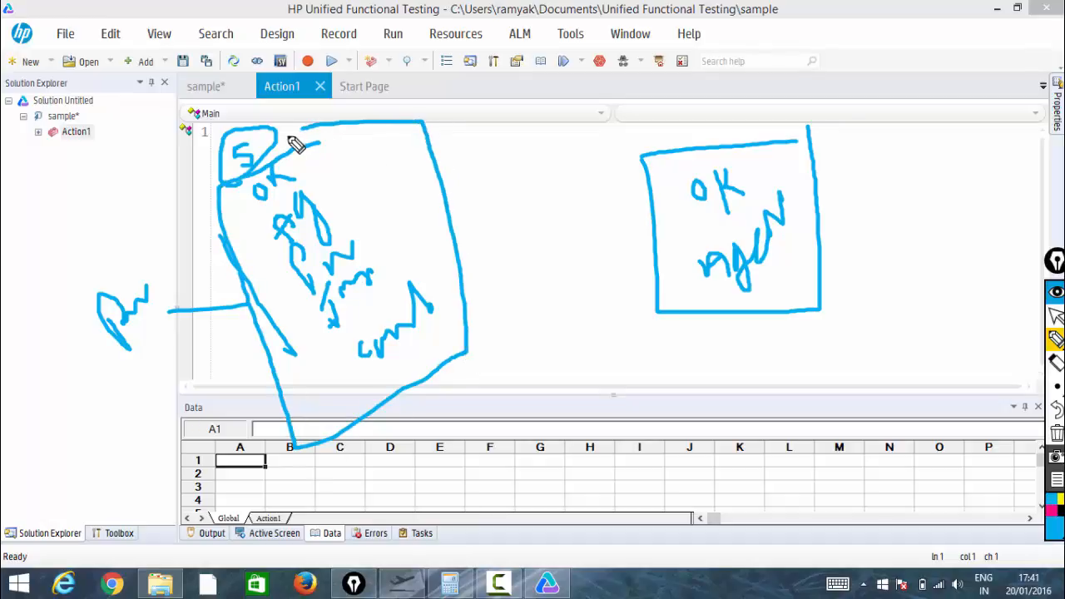
mouse_move(230, 188)
left_mouse_down()
mouse_move(173, 185)
mouse_move(111, 204)
mouse_move(106, 173)
mouse_move(142, 181)
mouse_move(155, 157)
mouse_move(178, 168)
left_mouse_up()
left_click(131, 193)
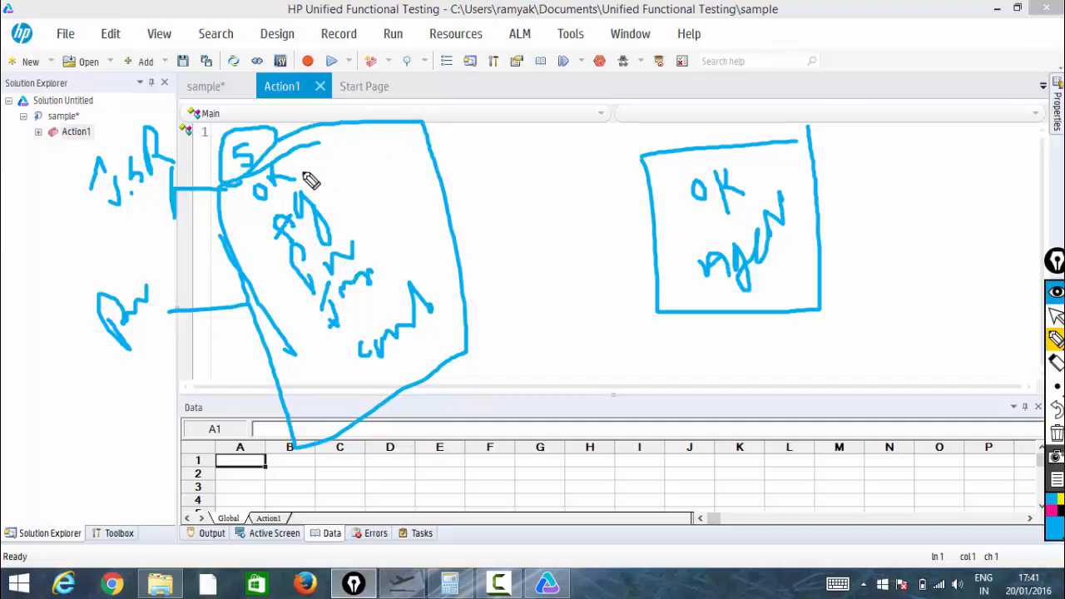
left_click_drag(305, 175, 336, 178)
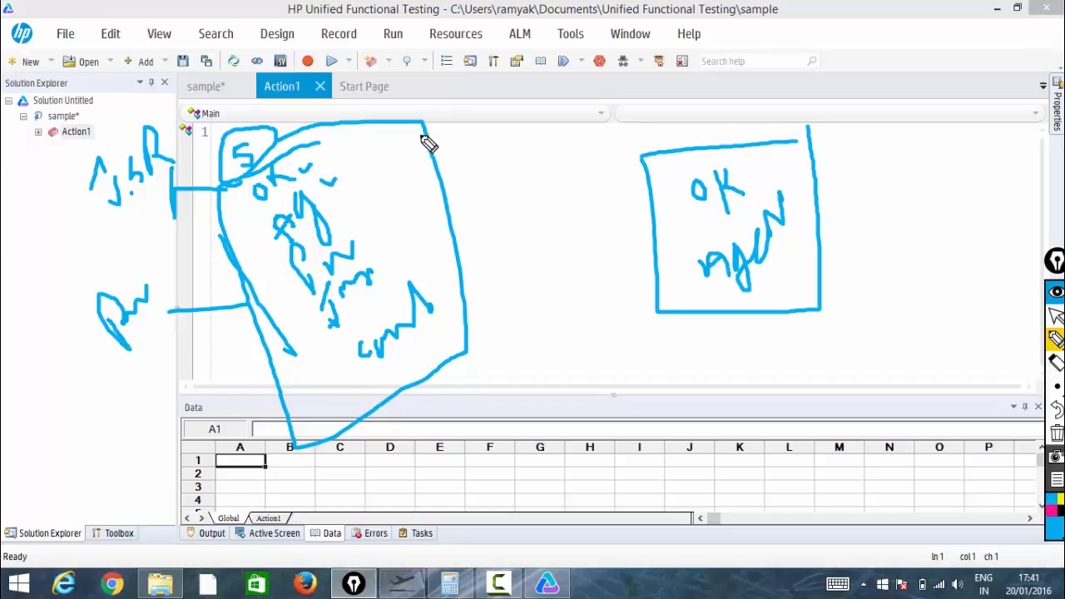
mouse_move(415, 131)
left_mouse_down()
mouse_move(425, 99)
mouse_move(559, 92)
mouse_move(626, 116)
mouse_move(637, 139)
mouse_move(642, 107)
left_mouse_up()
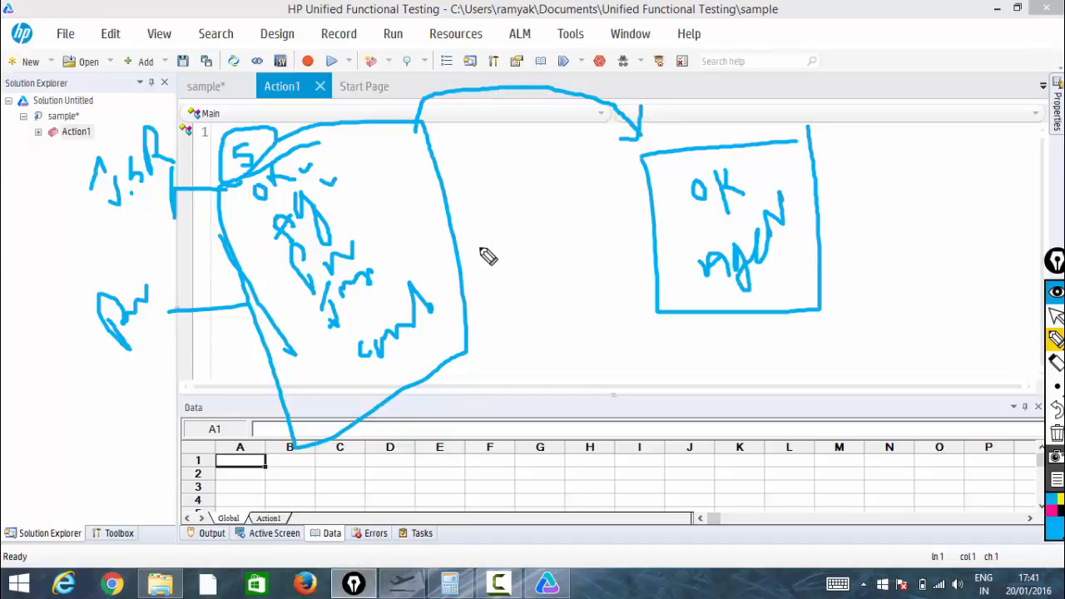
left_click_drag(754, 163, 746, 221)
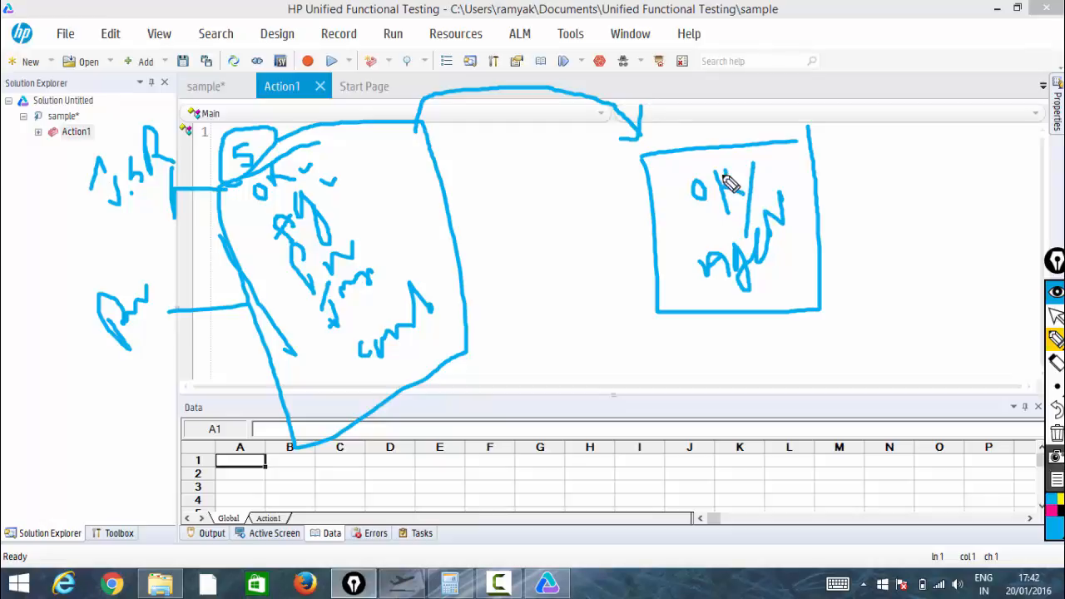
left_click_drag(721, 180, 832, 229)
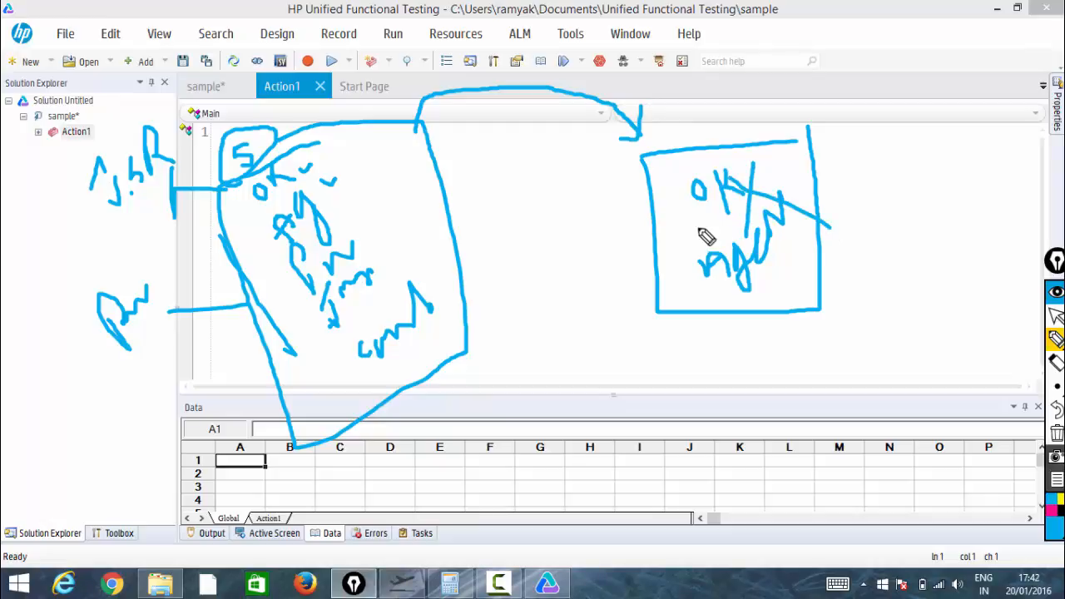
left_click_drag(706, 183, 753, 195)
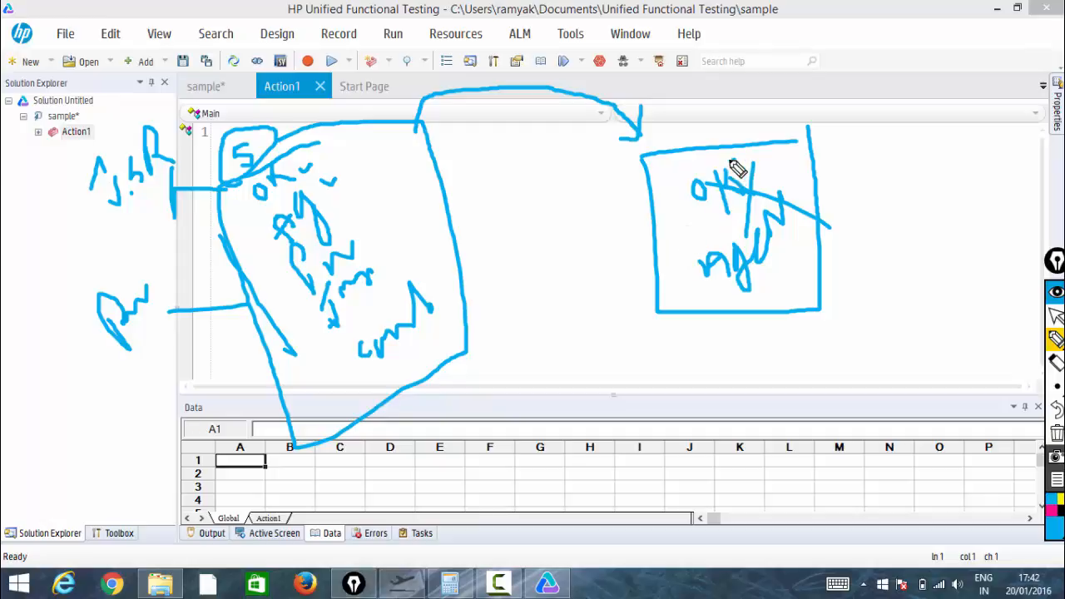
left_click_drag(736, 161, 684, 191)
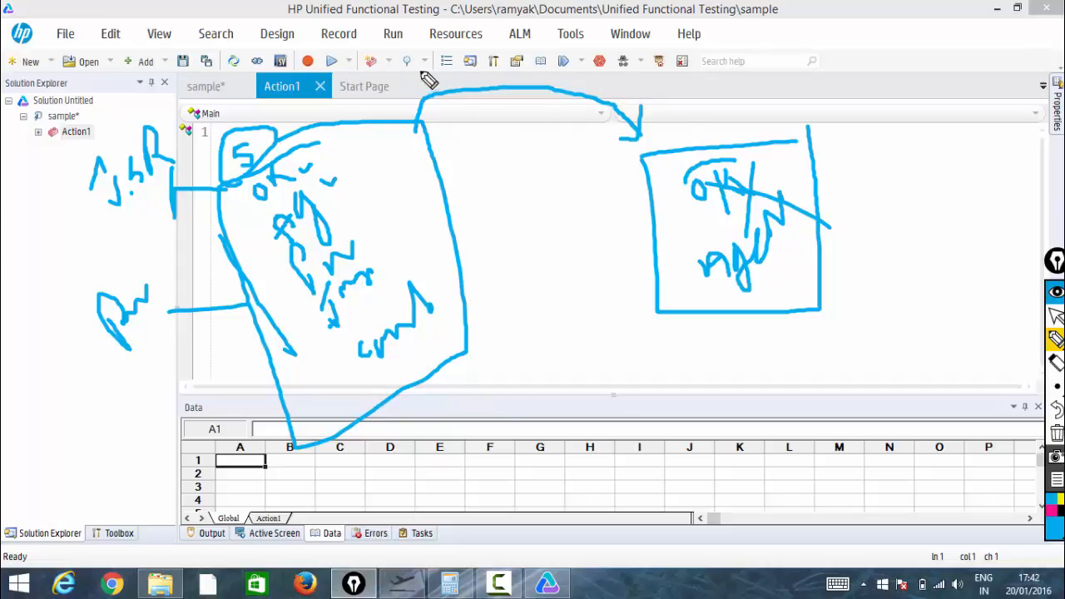
left_click(1055, 315)
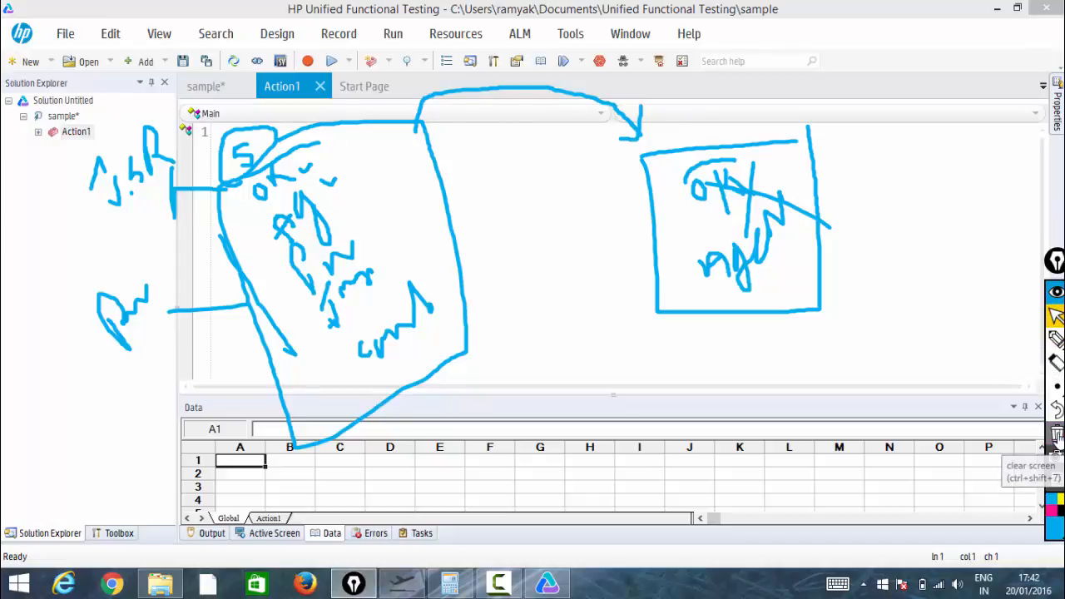
left_click(1056, 434)
left_click(487, 182)
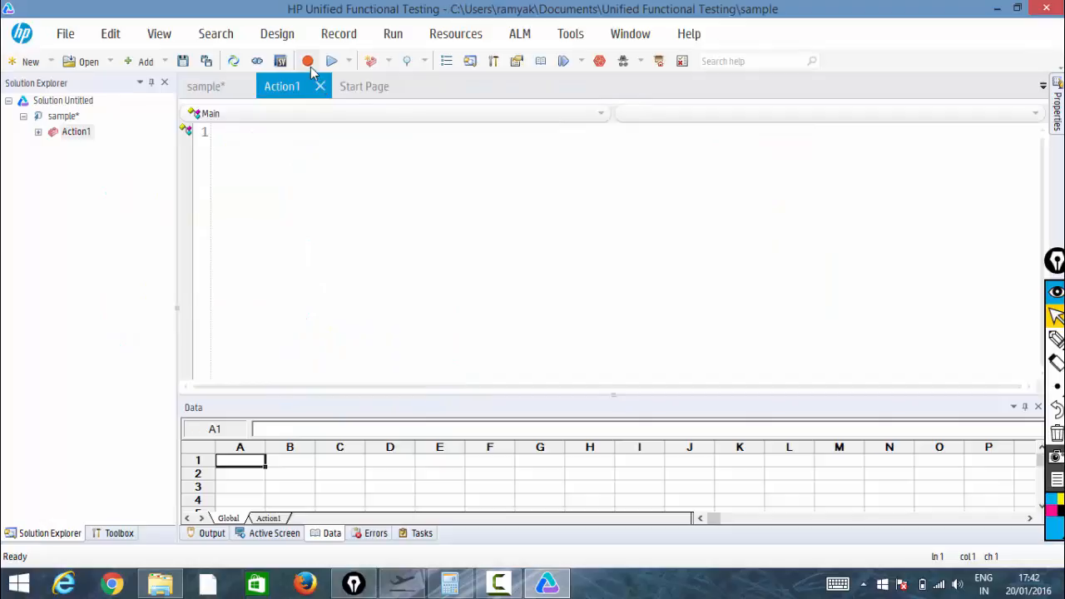
Switch to the HP MyFlight Sample Application window and close it
left_click(412, 586)
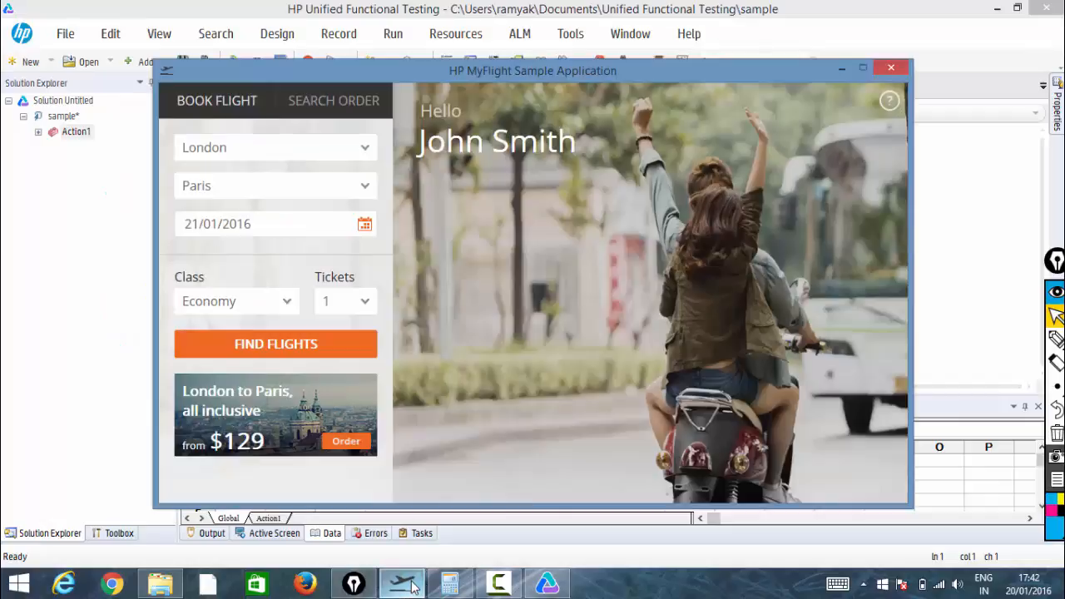
left_click(887, 68)
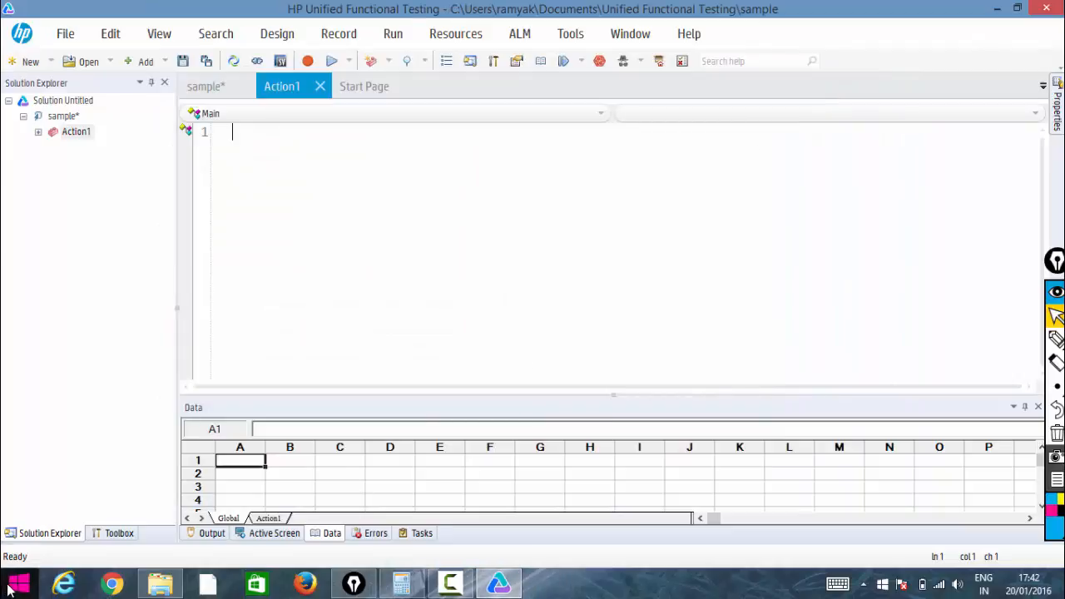
Launch the HP MyFlight Sample Application and bring its login window forward
left_click(19, 585)
left_click(84, 226)
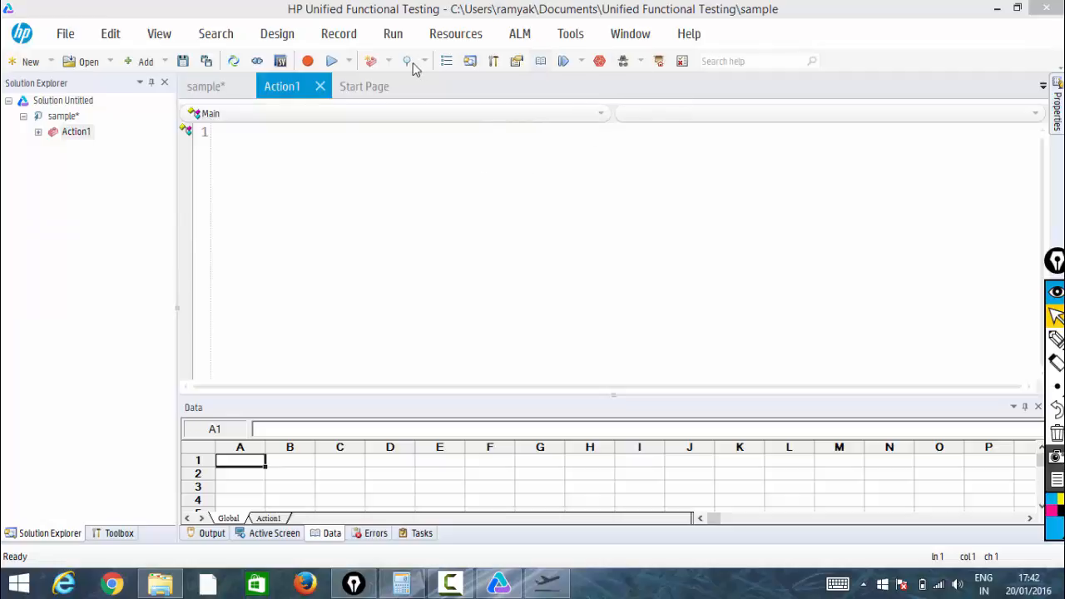
left_click(454, 38)
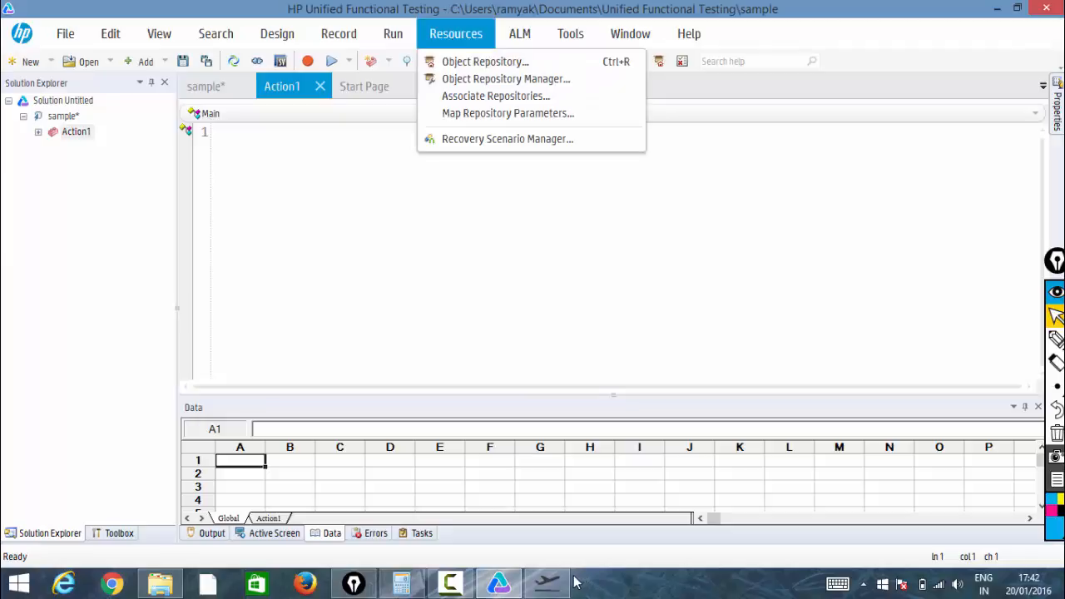
left_click(549, 583)
Open the Object Repository Manager and learn the MyFlight login window into a new repository using default object types
left_click(476, 34)
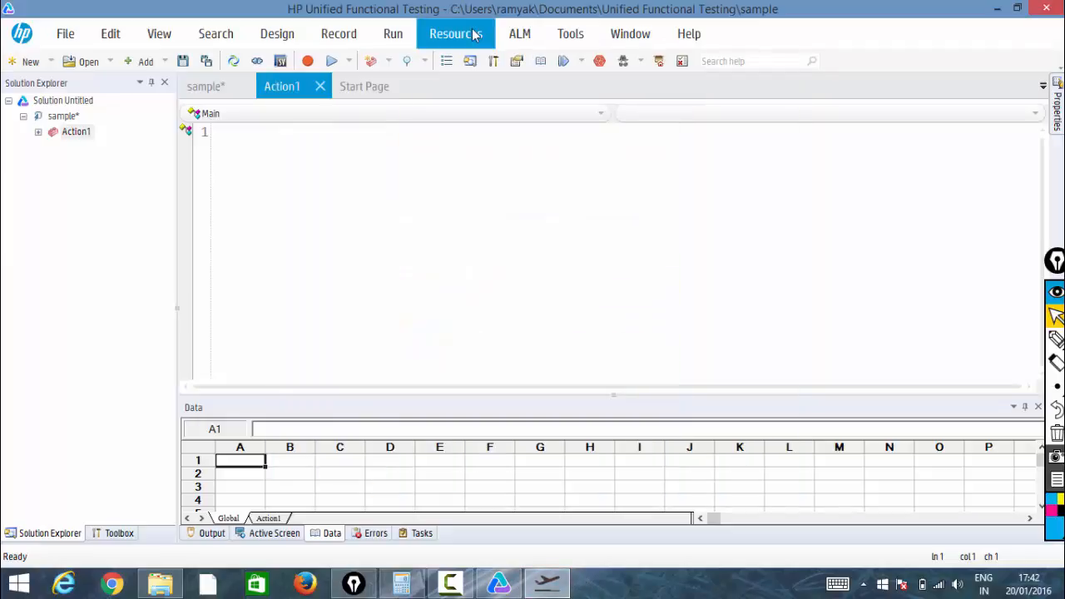
left_click(473, 34)
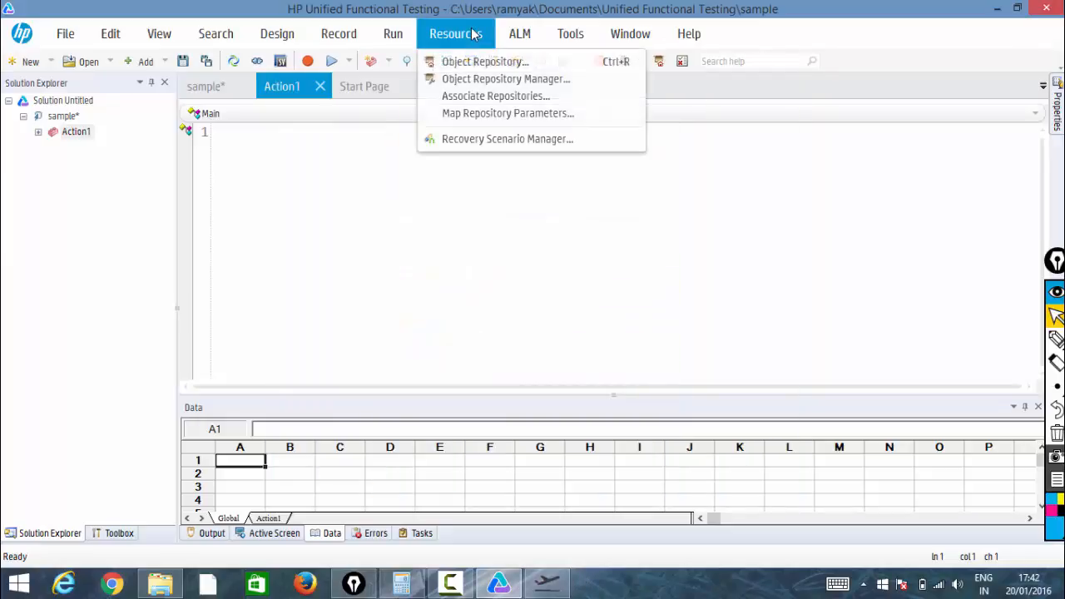
left_click(491, 96)
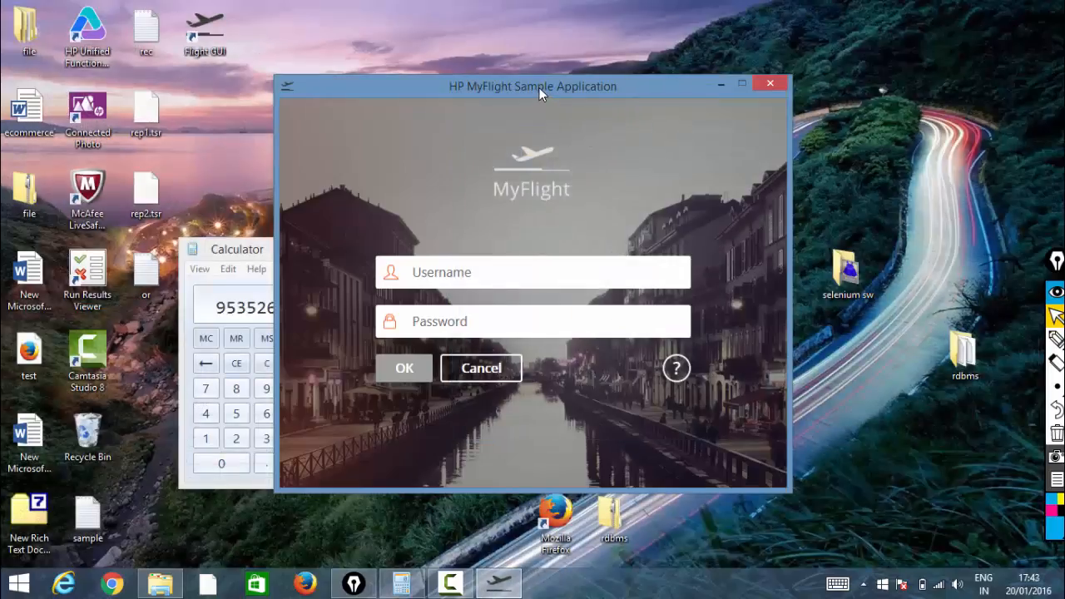
left_click(539, 87)
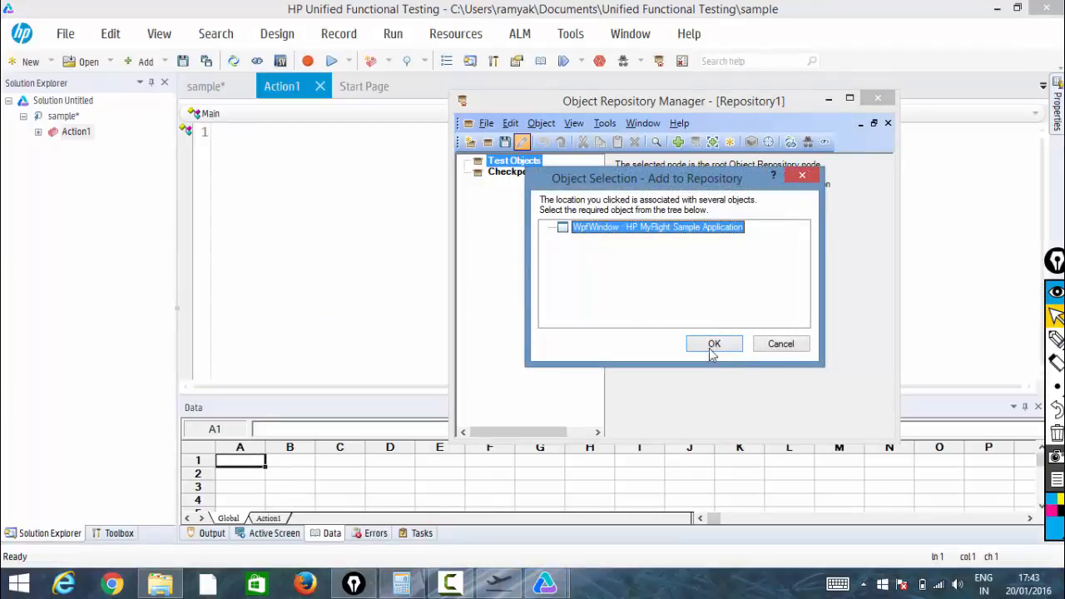
left_click(713, 346)
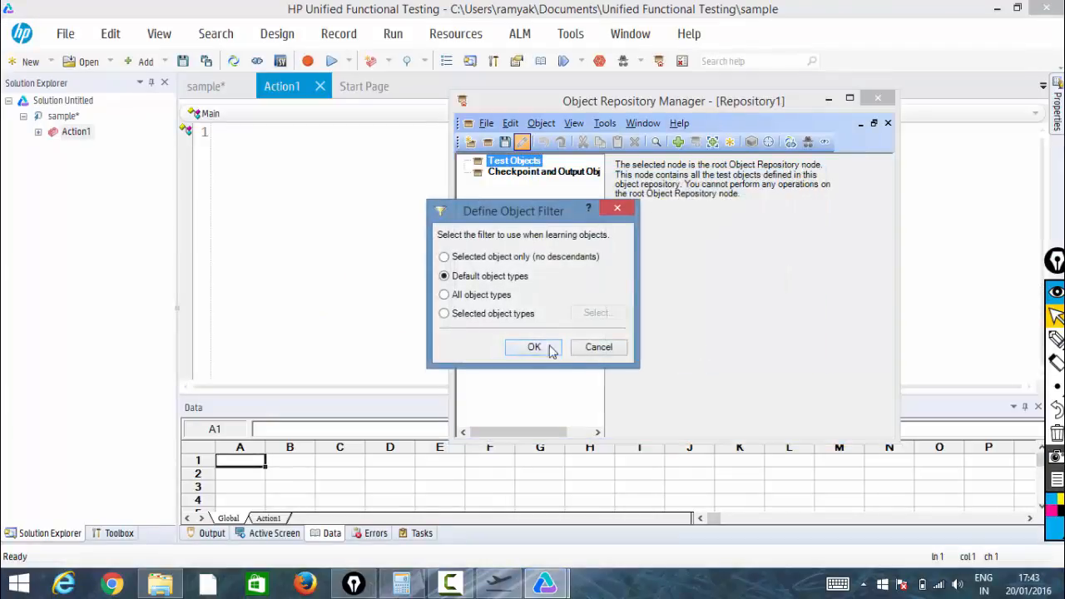
left_click(534, 348)
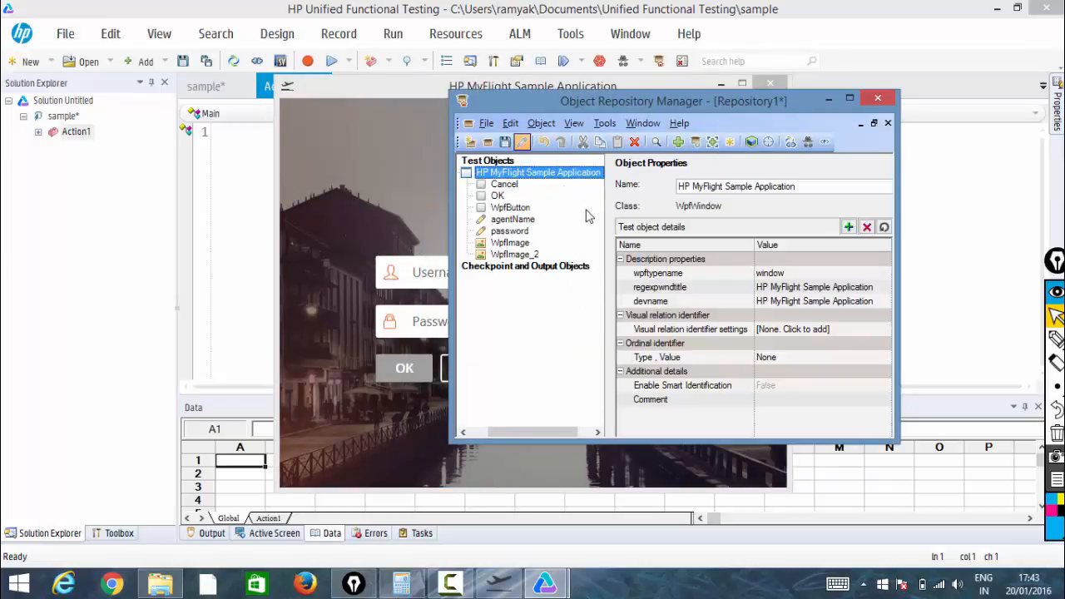
Save the new shared repository on the Desktop as REP3.TSR and close the Object Repository Manager
left_click(503, 143)
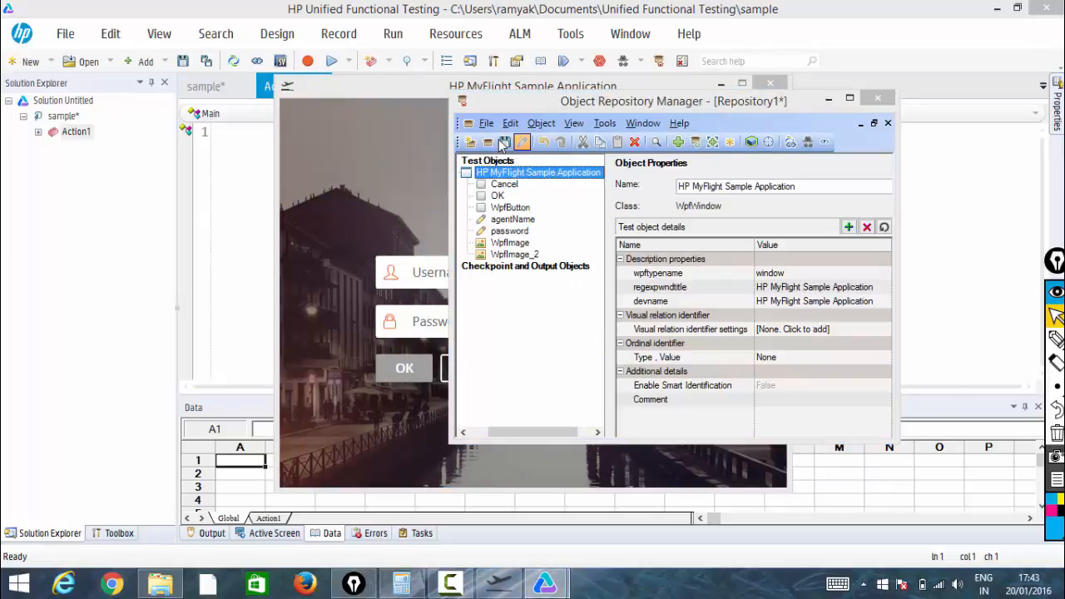
double_click(569, 409)
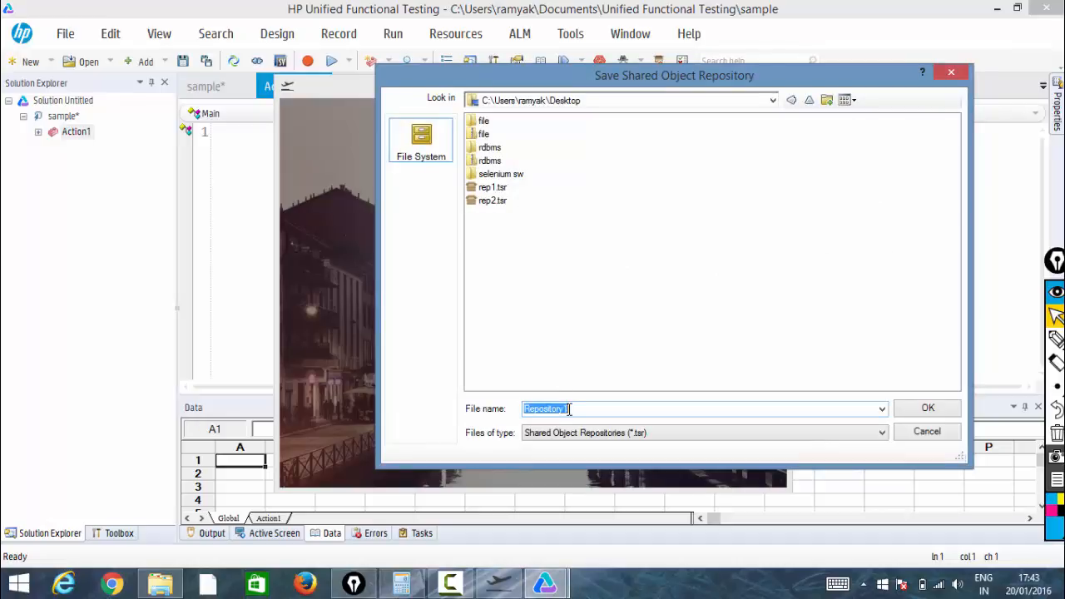
type("R")
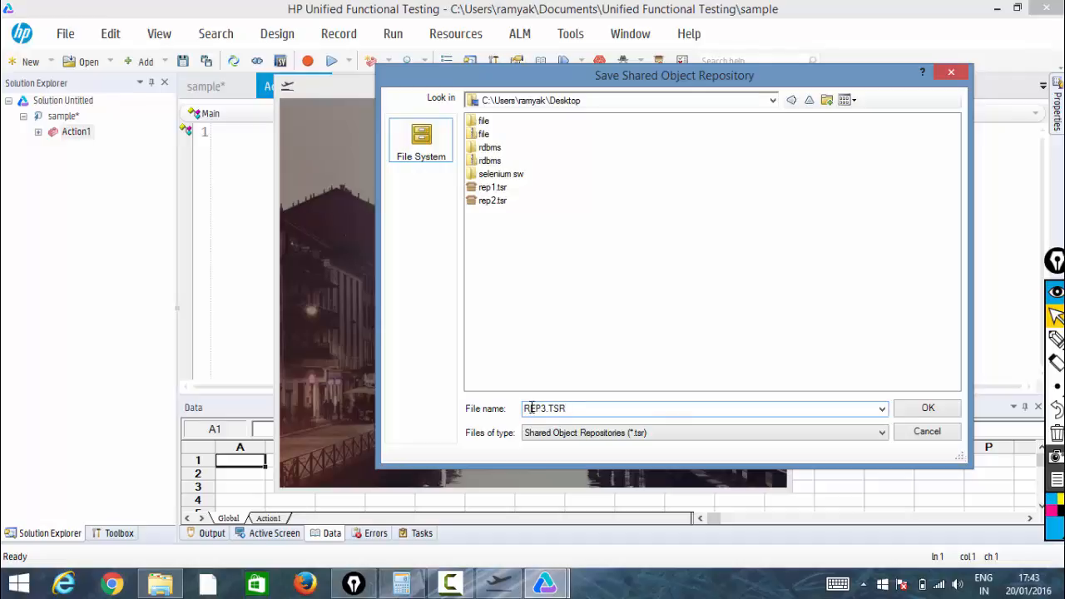
type("EP3.TSR")
left_click(926, 408)
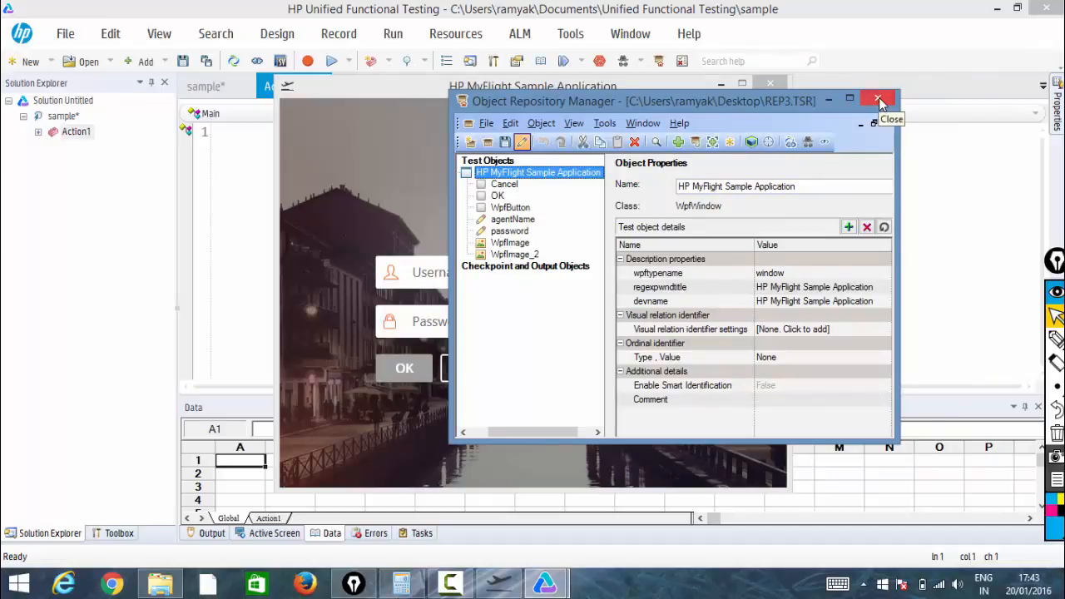
left_click(881, 102)
Open Action1's object repository to review the objects it contains, then close it
left_click_drag(618, 82, 669, 163)
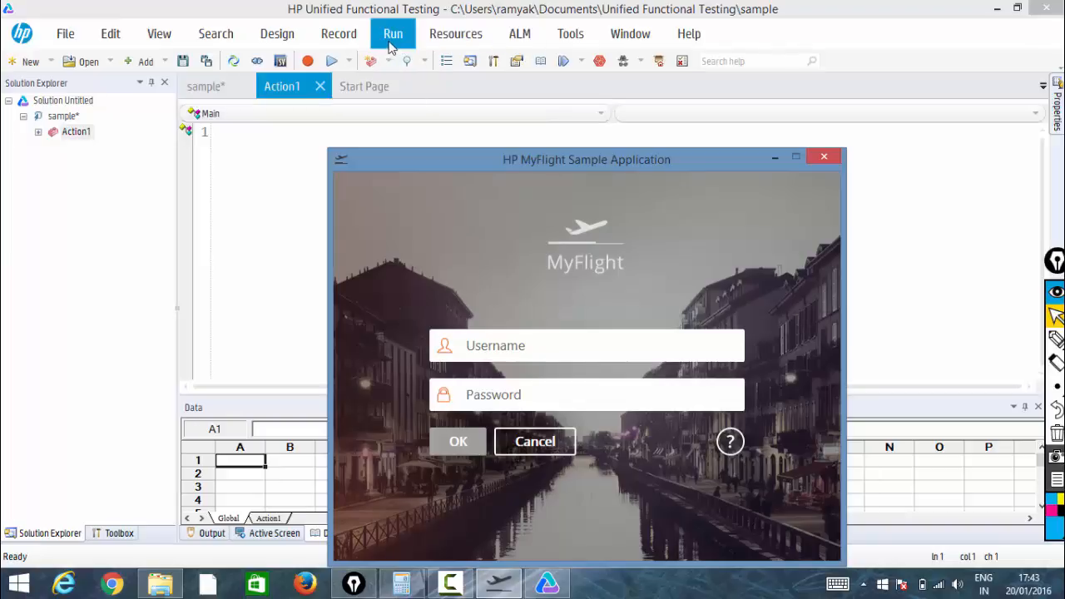
left_click(431, 40)
left_click(431, 40)
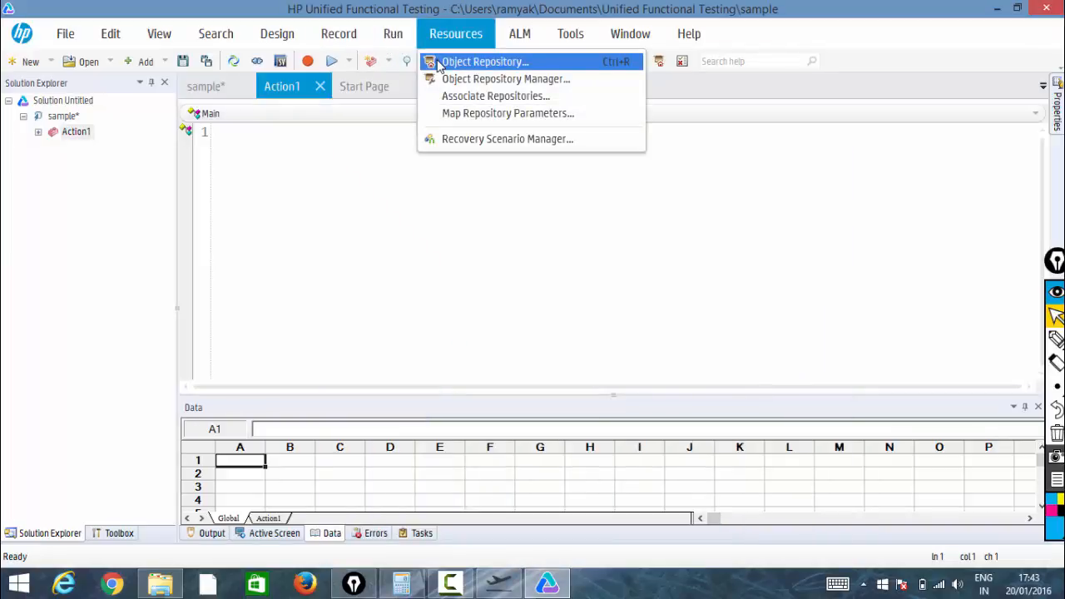
left_click(439, 63)
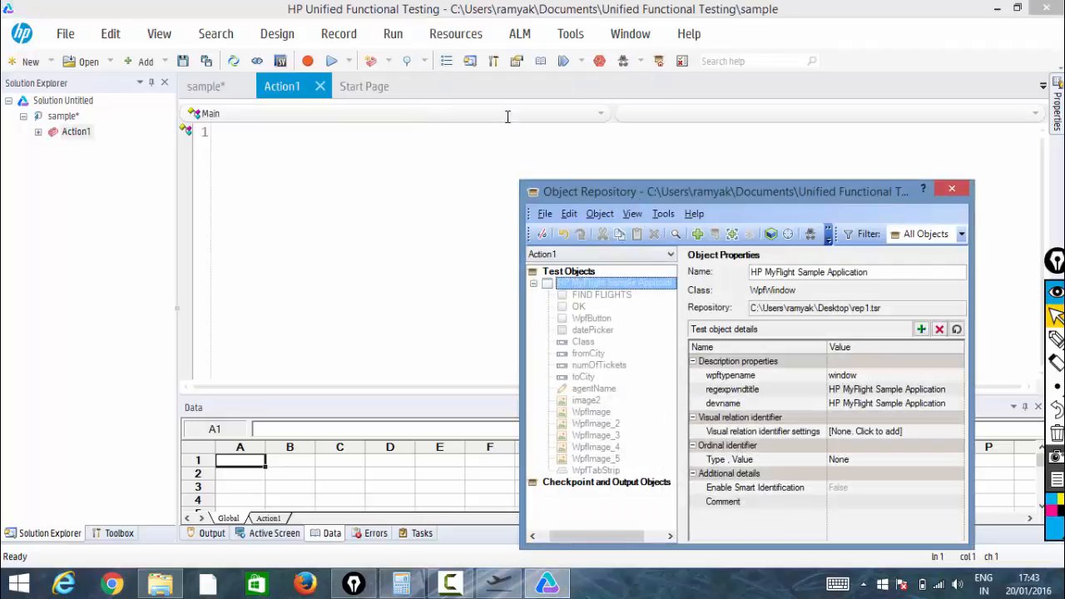
left_click(394, 33)
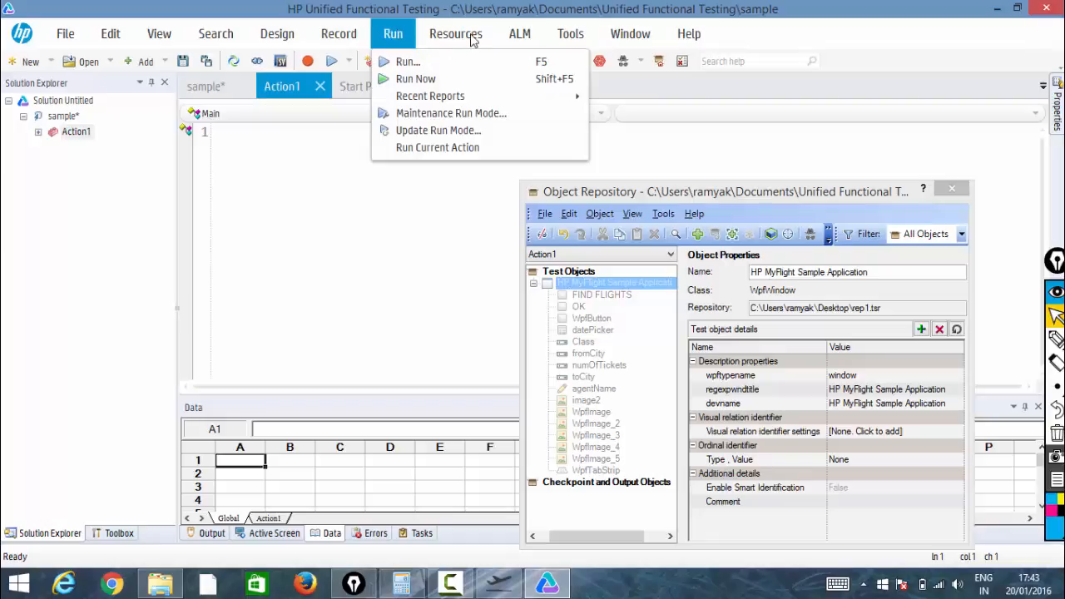
left_click(953, 193)
Remove both rep1.tsr and rep2.tsr from the repositories associated with Action1 and confirm
left_click(445, 35)
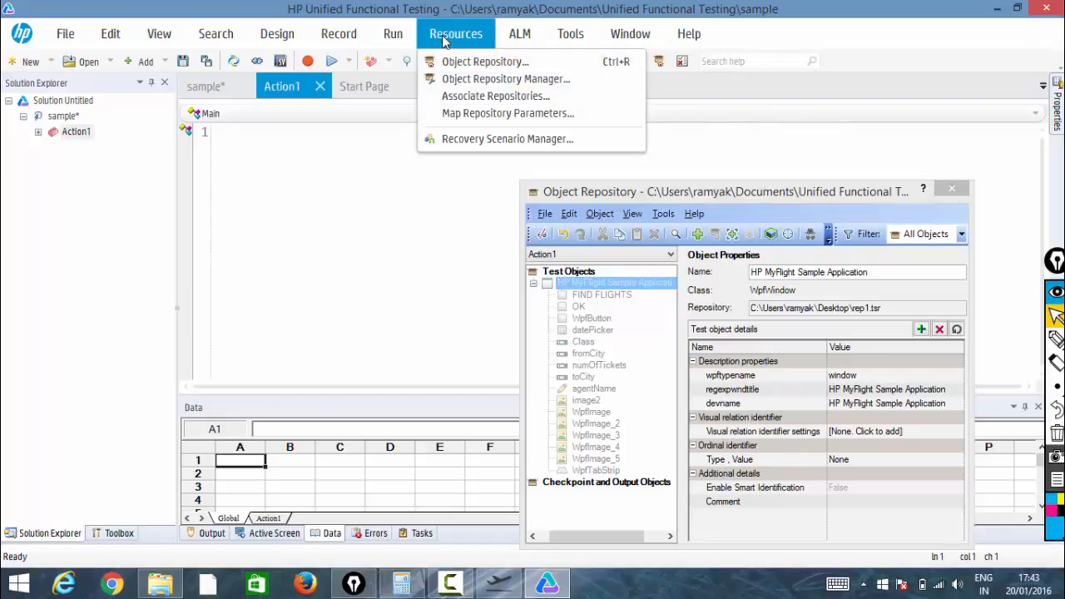
left_click(464, 99)
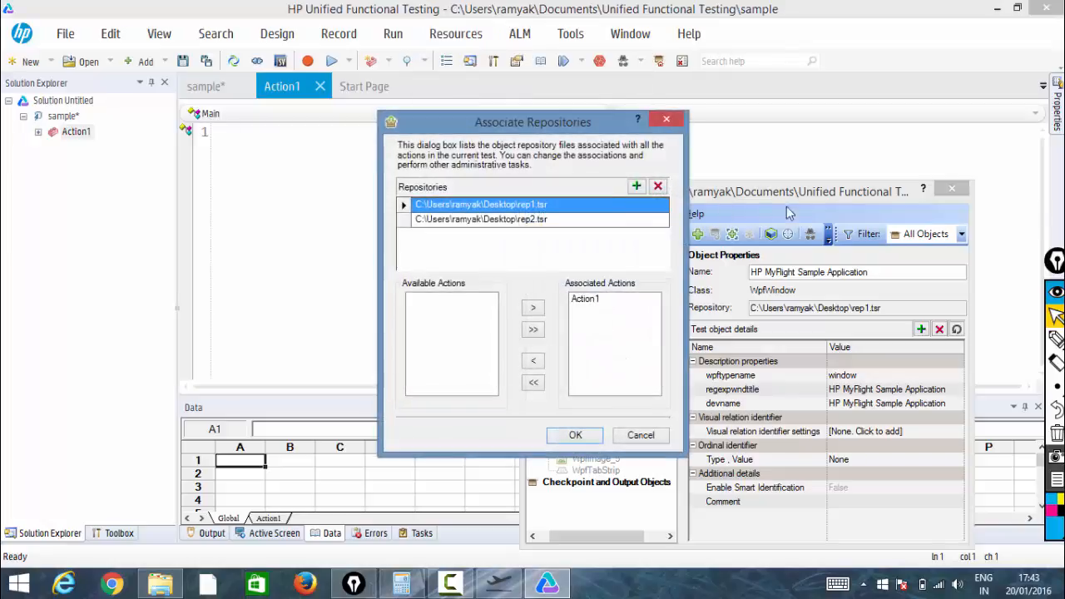
left_click(658, 186)
left_click(608, 352)
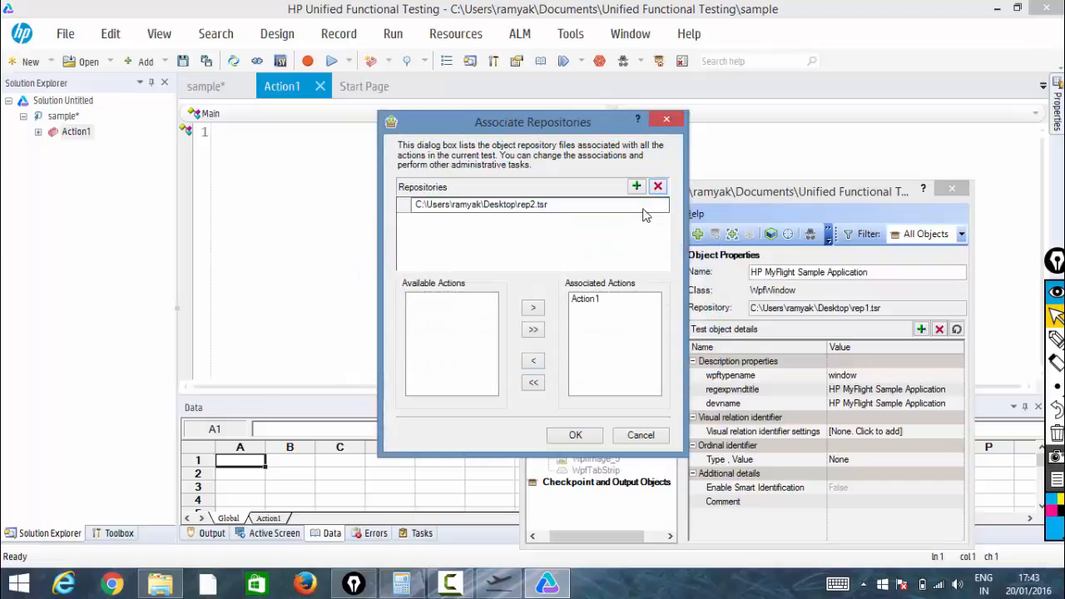
left_click(542, 208)
left_click(657, 186)
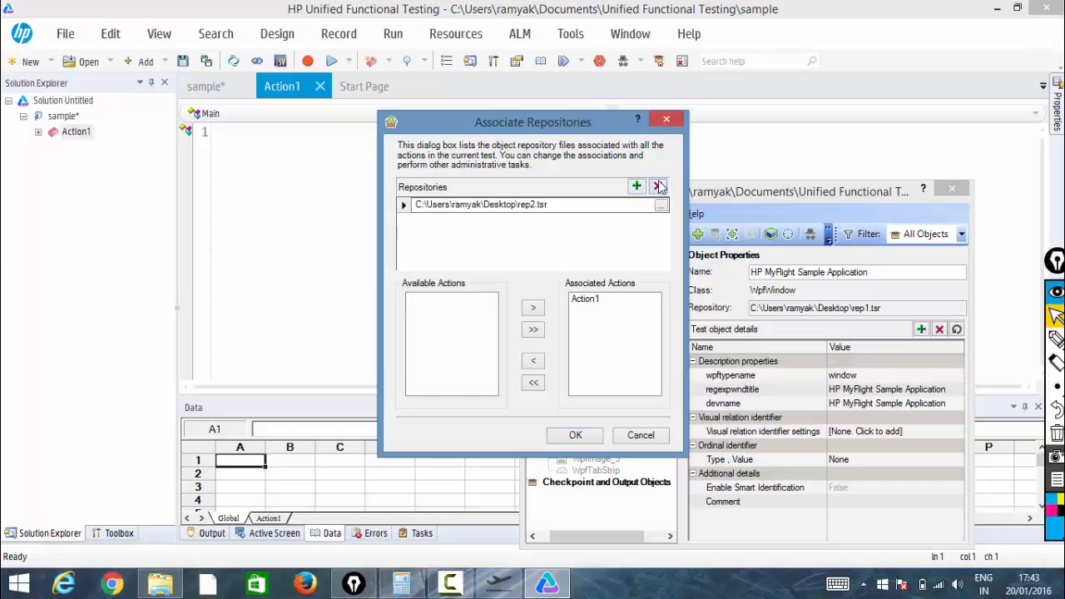
left_click(596, 353)
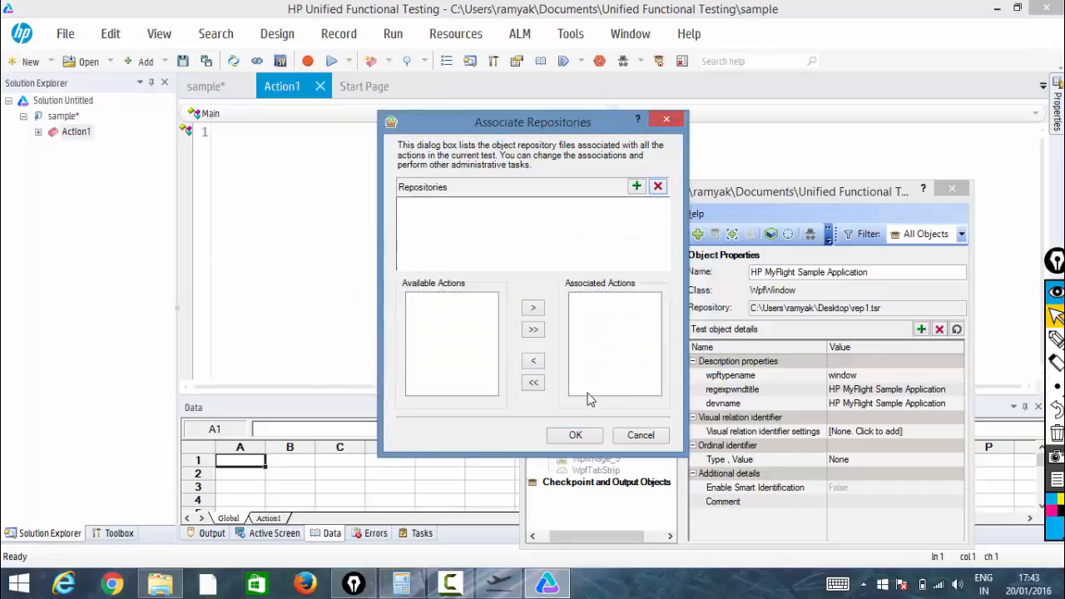
left_click(575, 435)
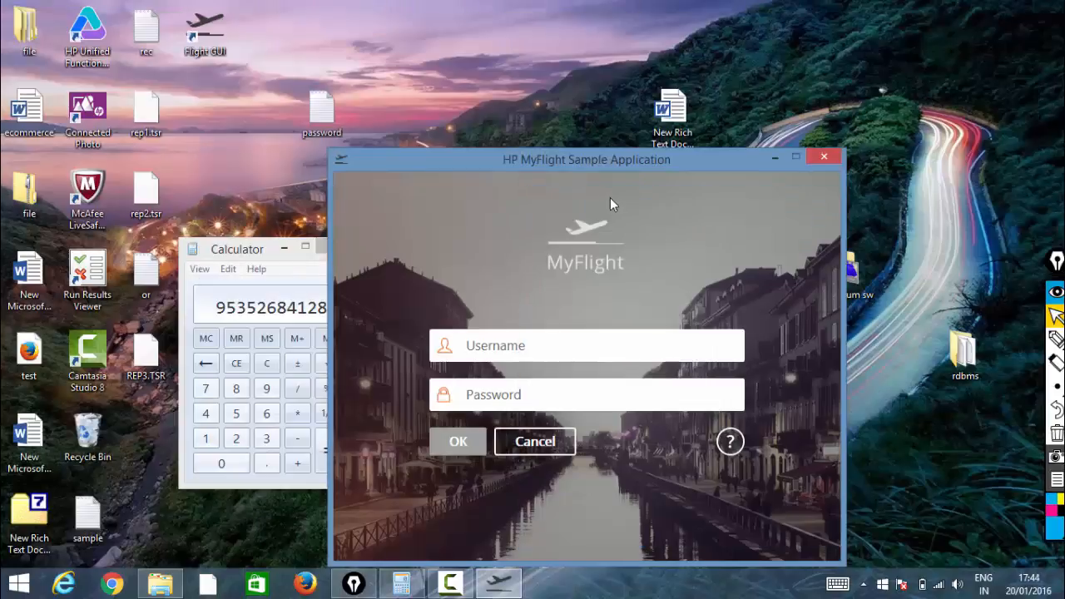
left_click(589, 163)
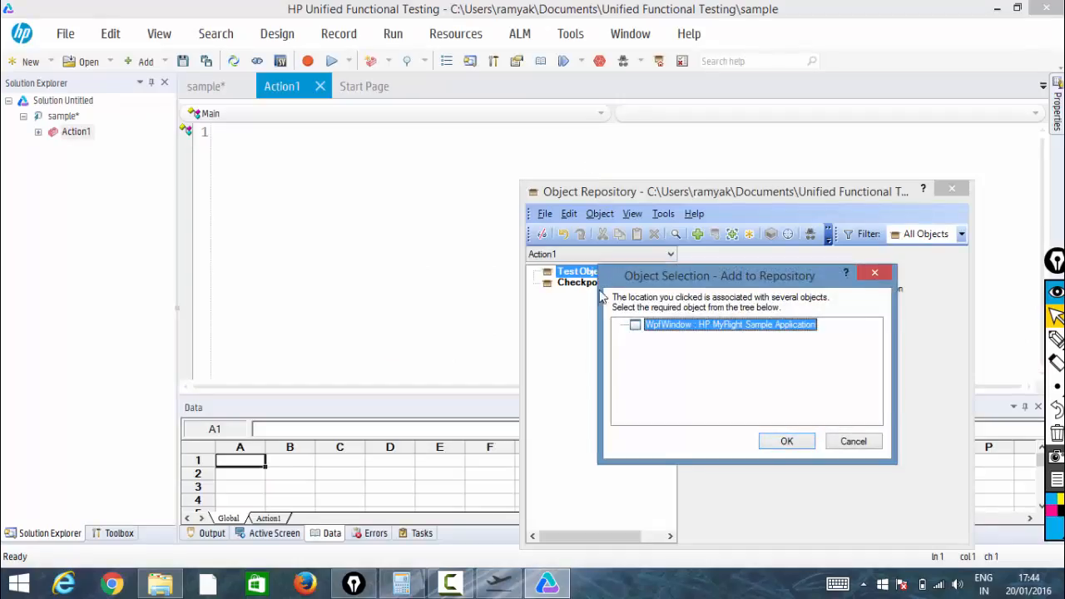
left_click(783, 443)
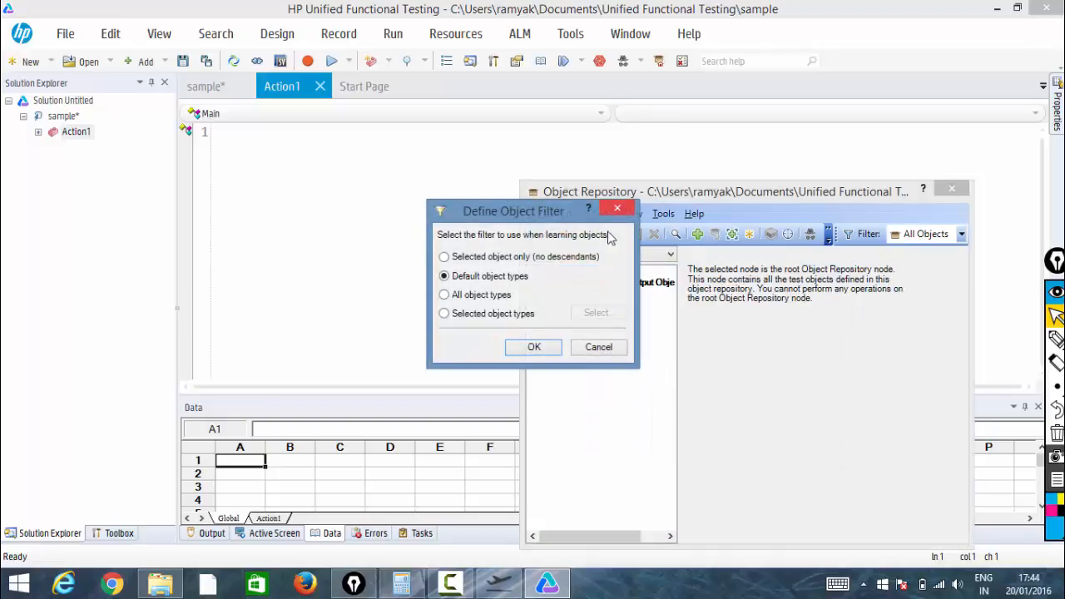
left_click(607, 214)
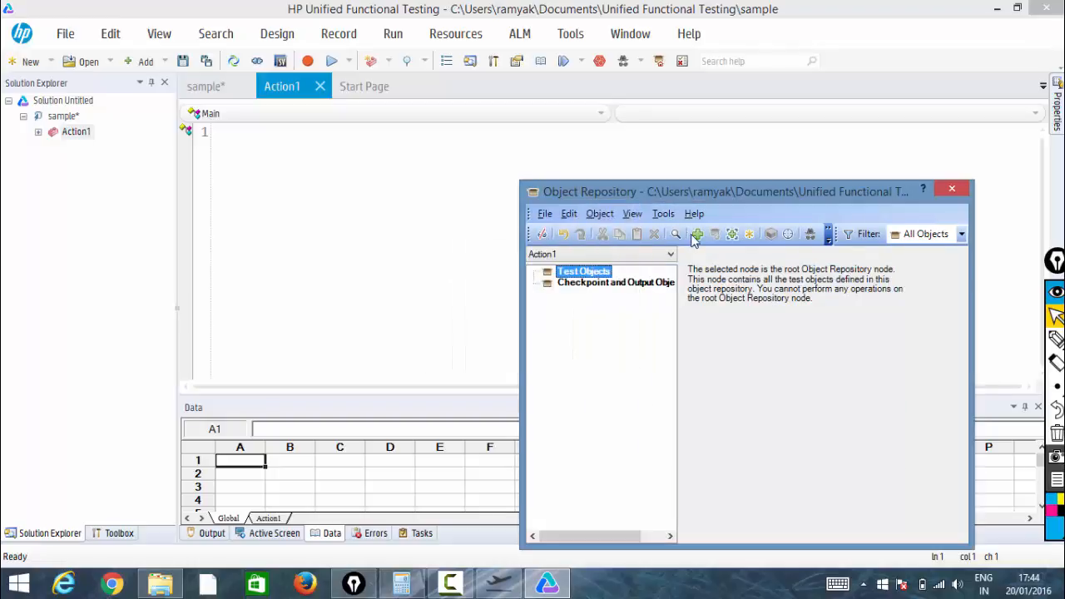
Add the login window's Username field and OK button to Action1's local object repository
left_click(697, 235)
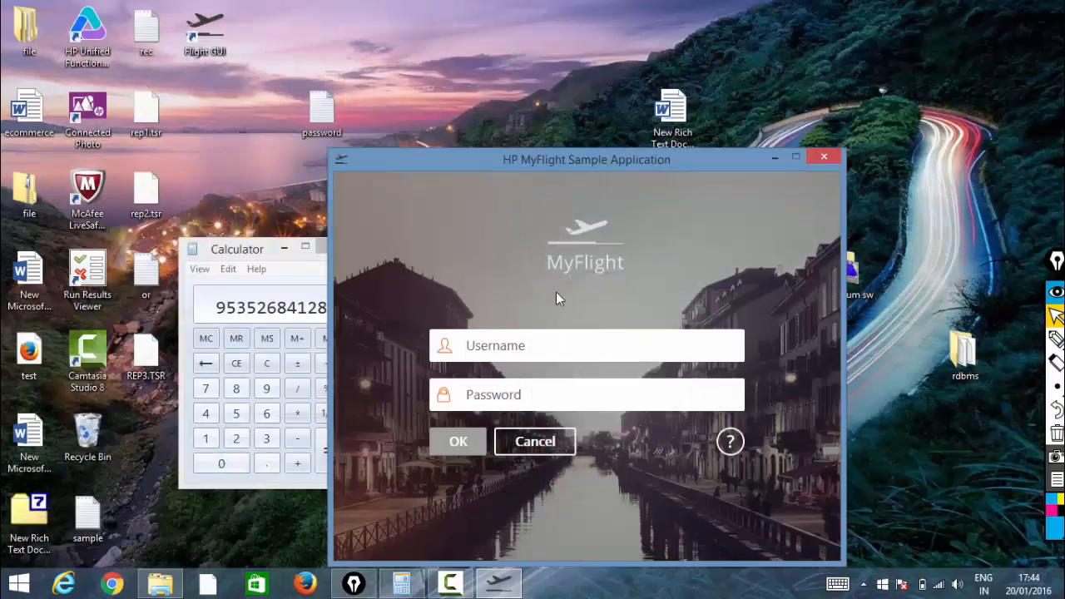
left_click(537, 349)
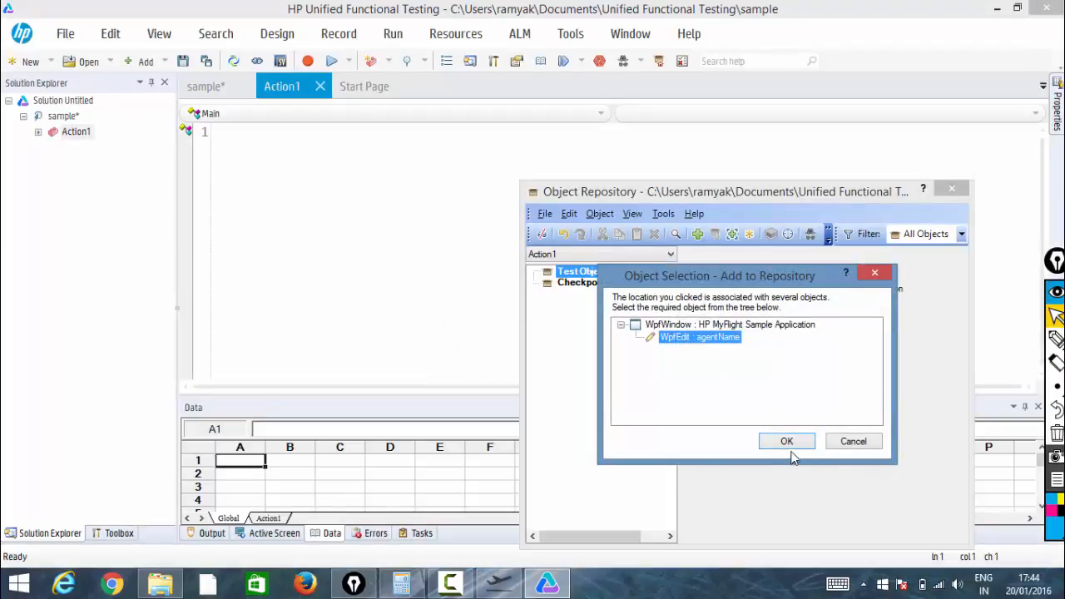
left_click(788, 443)
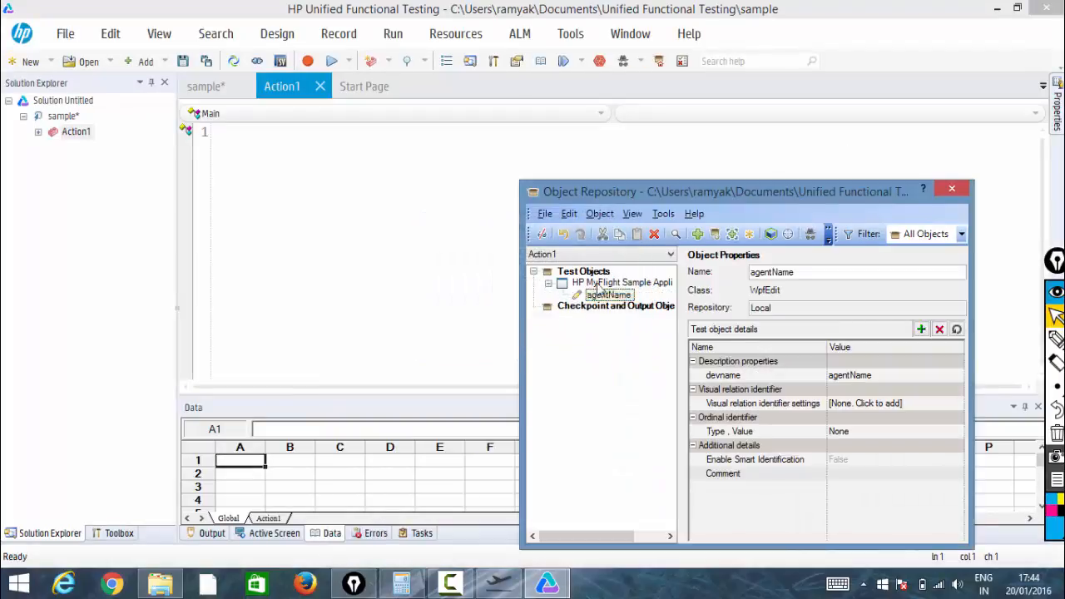
left_click(699, 235)
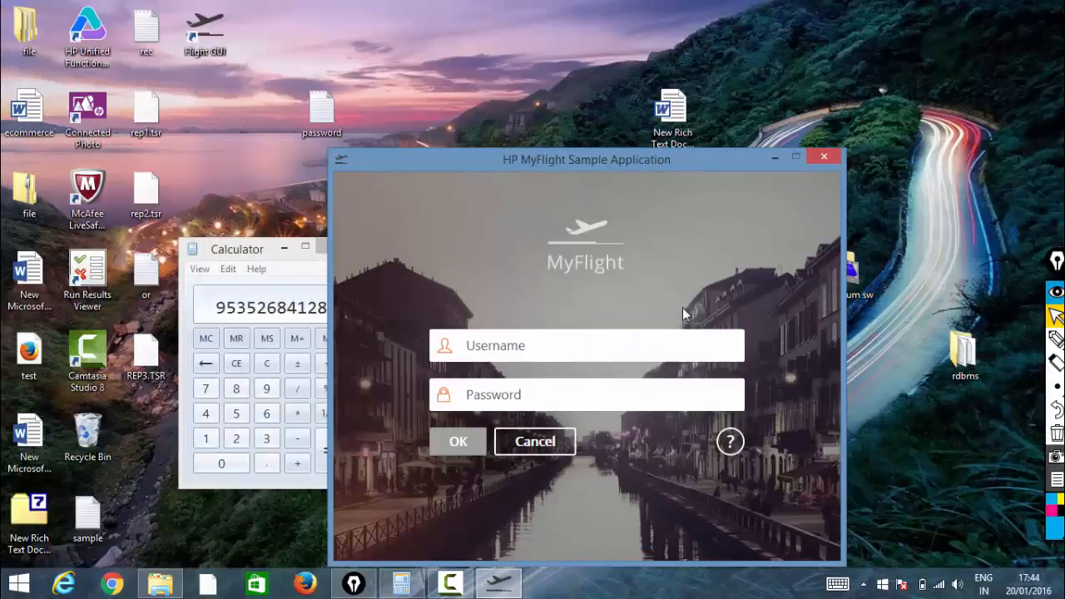
left_click(471, 433)
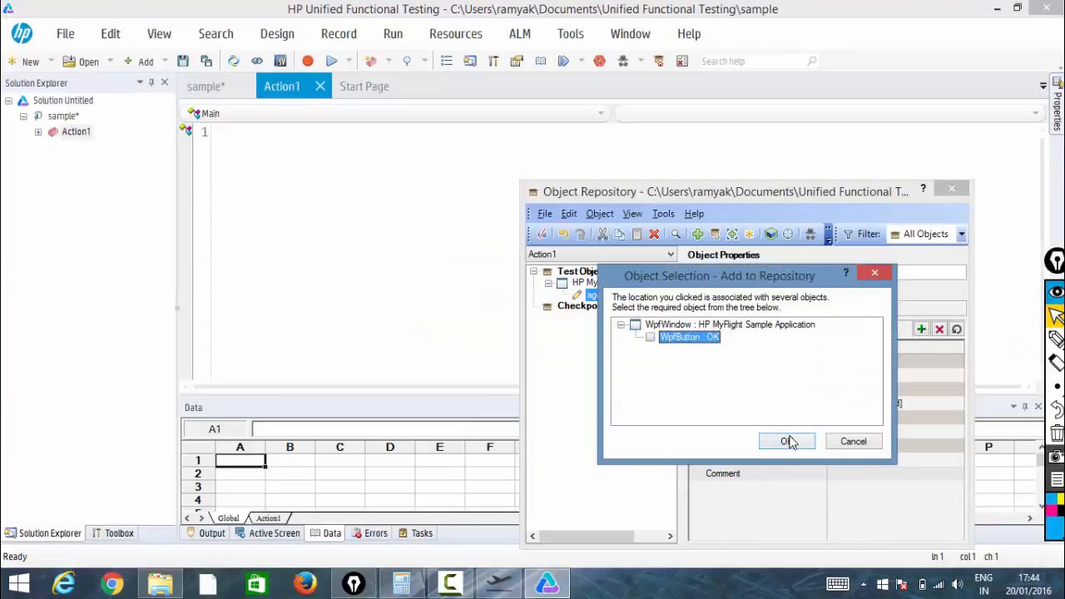
left_click(789, 441)
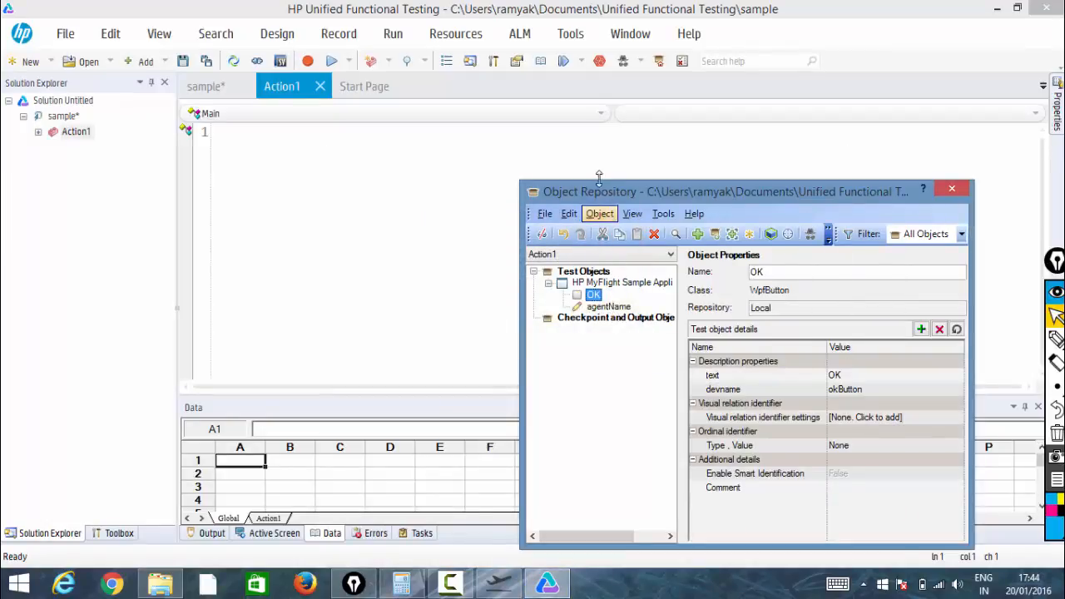
Associate the shared repository REP3.TSR from the Desktop with Action1 and confirm
left_click_drag(596, 191, 489, 139)
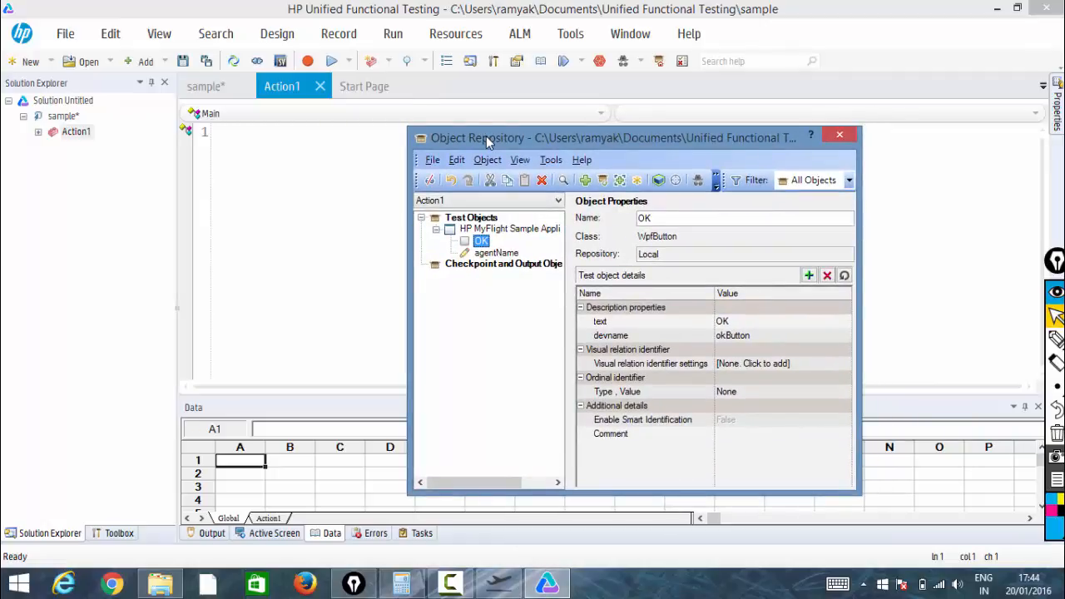
left_click_drag(488, 142, 311, 144)
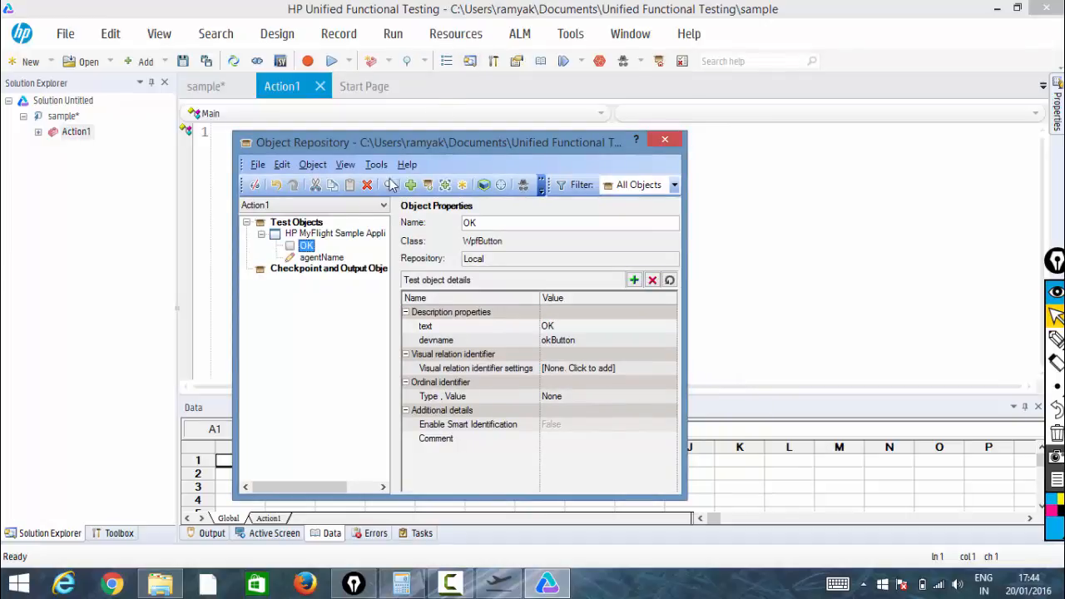
left_click(472, 42)
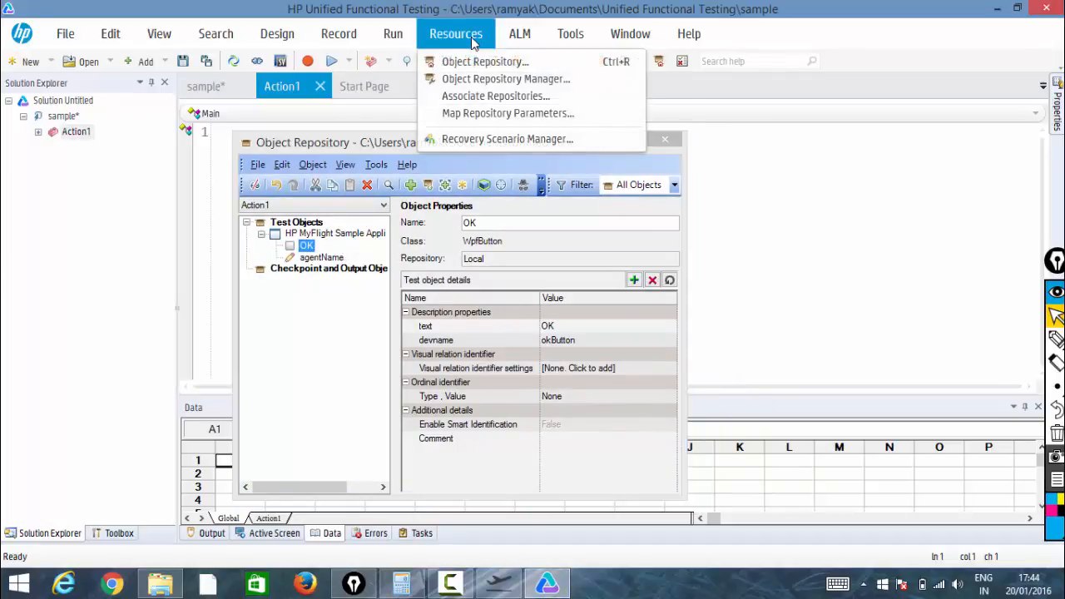
left_click(486, 96)
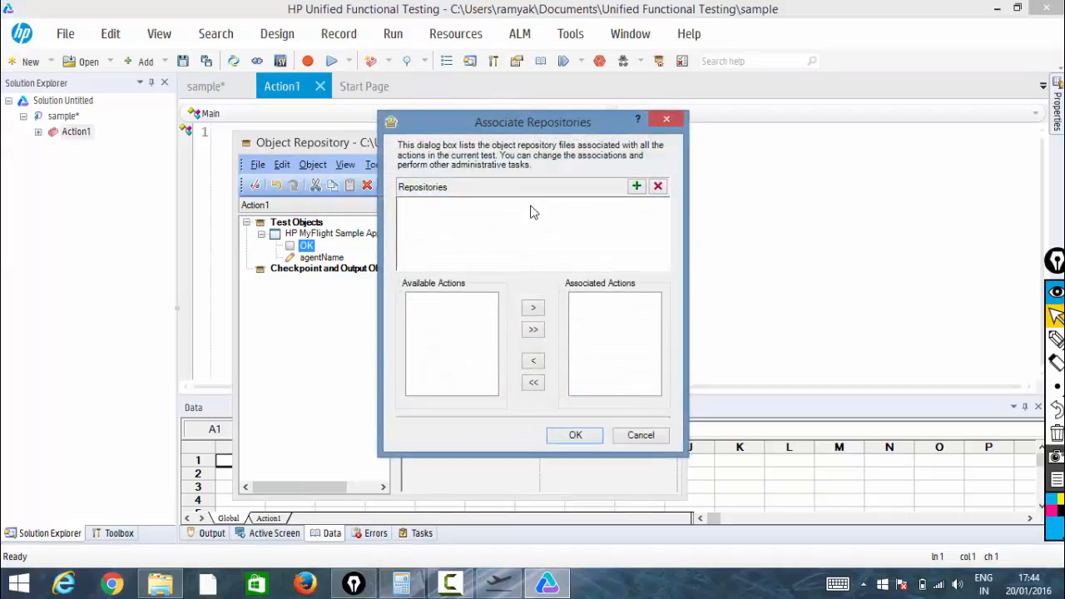
left_click(636, 187)
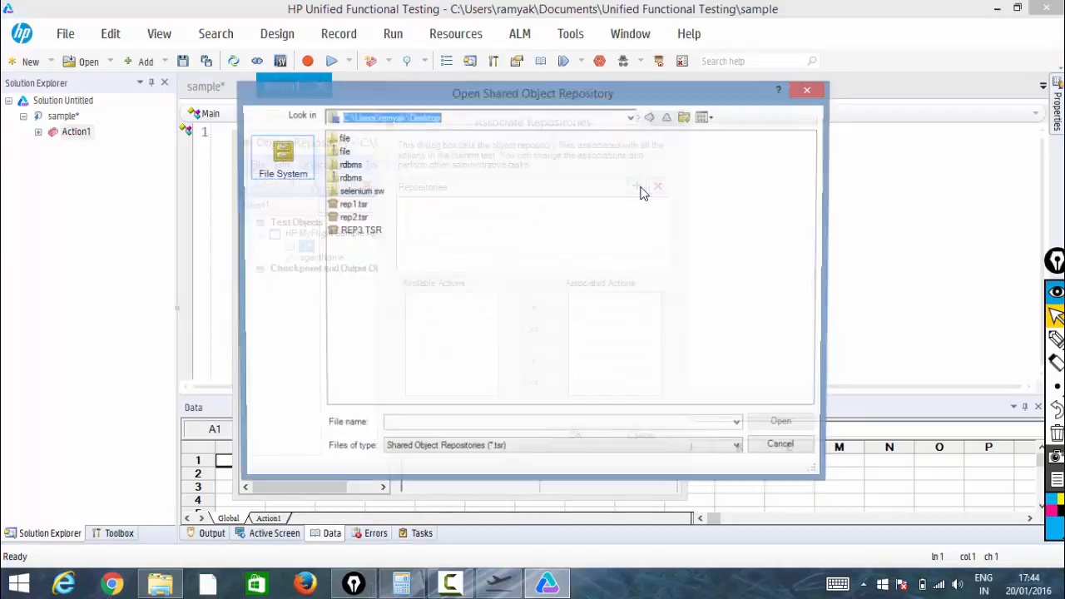
left_click(355, 232)
double_click(355, 232)
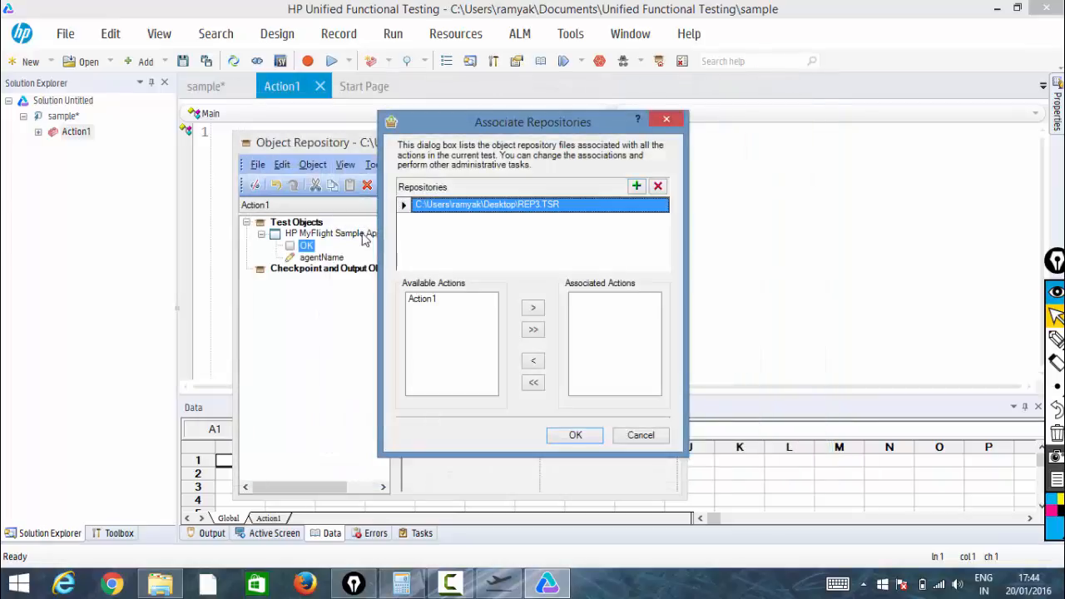
left_click(461, 302)
left_click(533, 309)
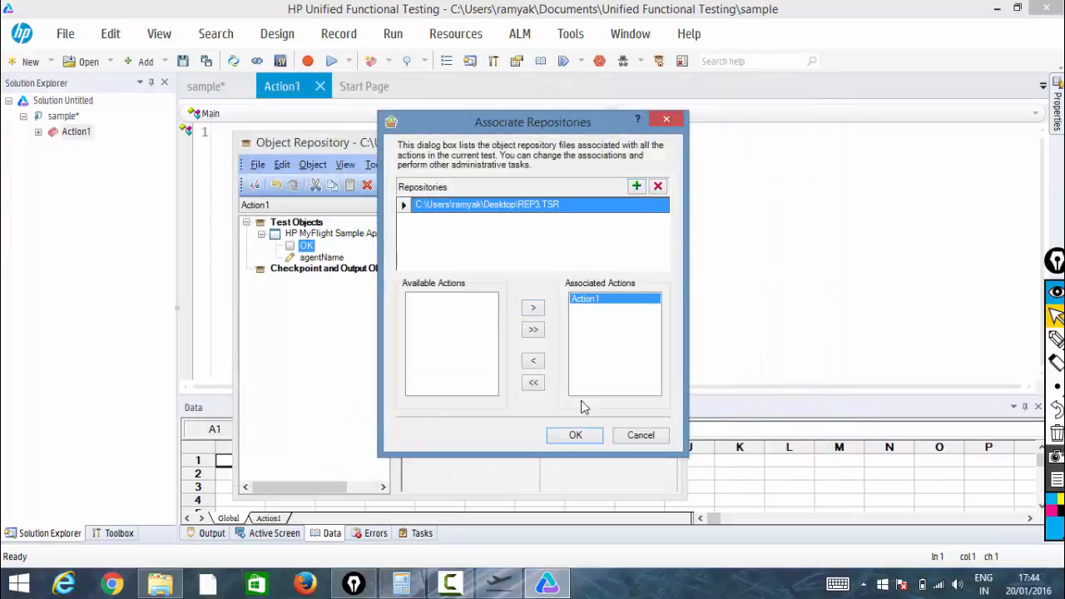
left_click(592, 434)
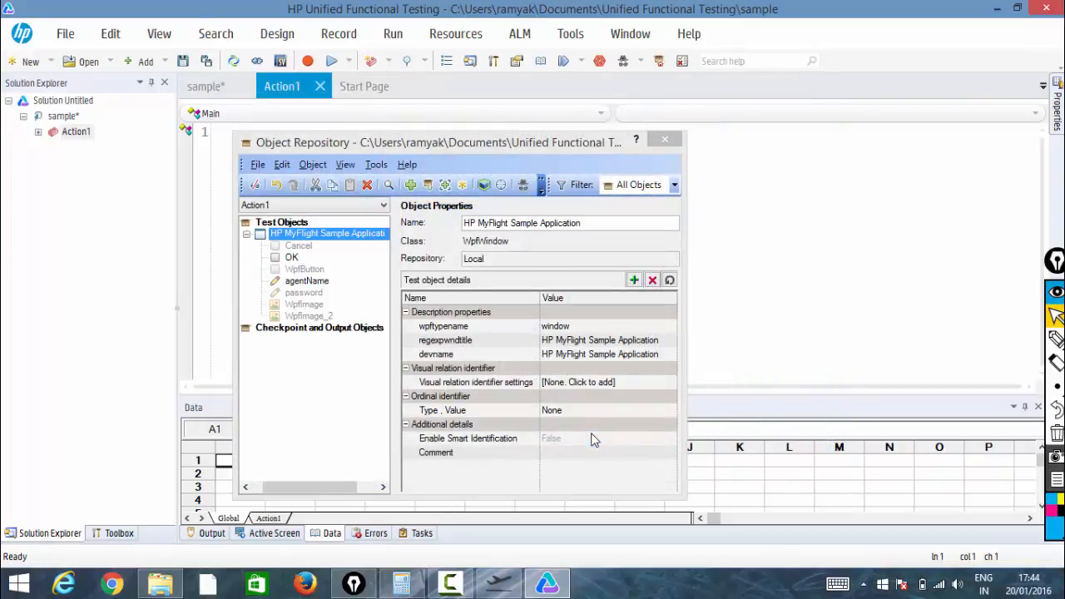
Inspect the Cancel, OK and agentName objects to see which repository each one comes from
left_click(1055, 340)
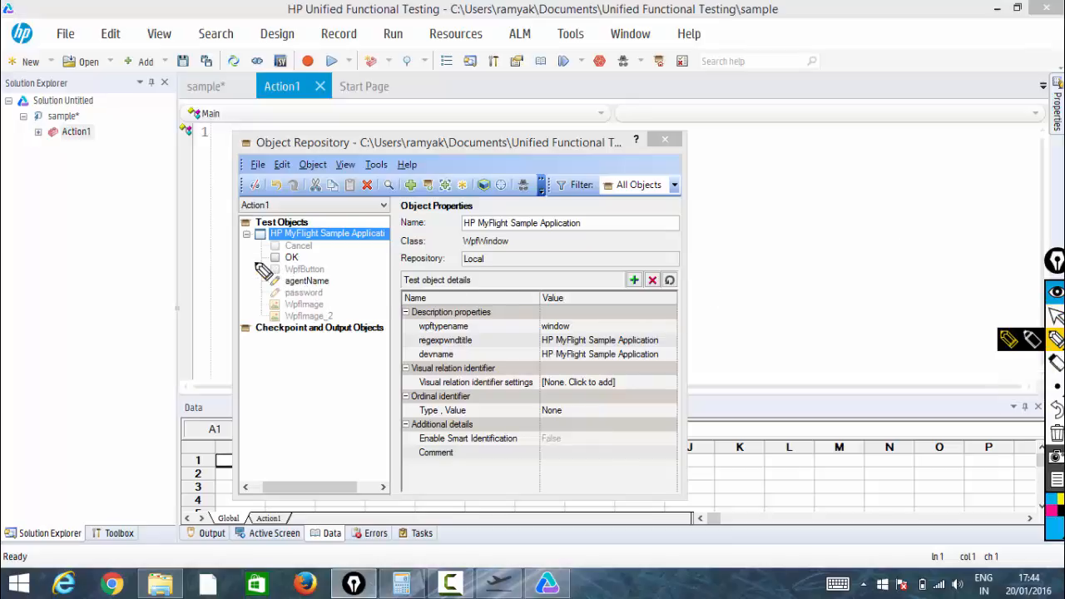
mouse_move(254, 263)
left_mouse_down()
mouse_move(262, 253)
mouse_move(255, 283)
left_mouse_up()
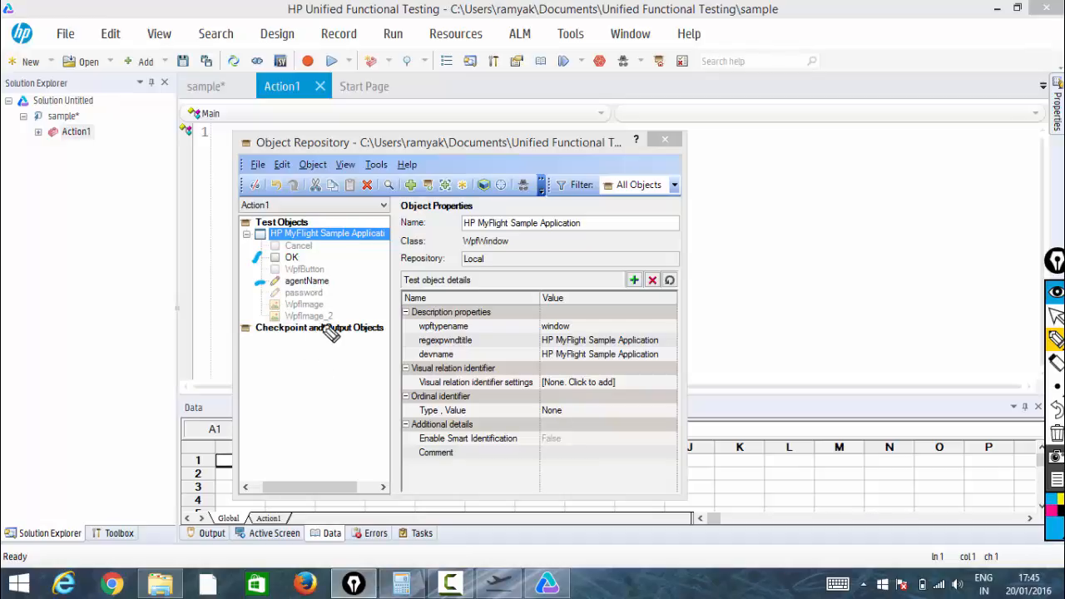
left_click(1055, 317)
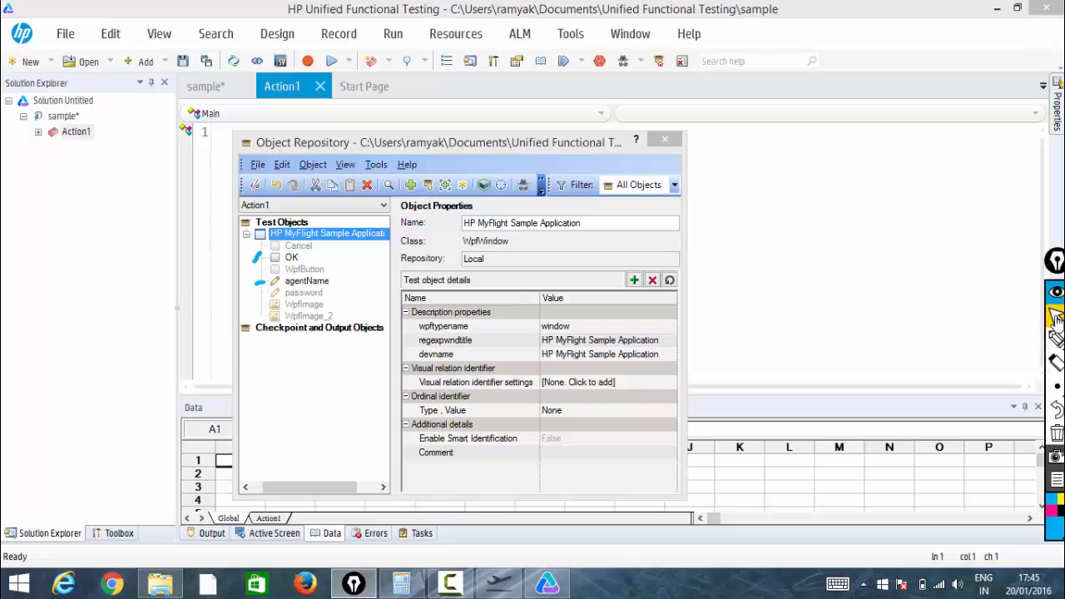
left_click(300, 245)
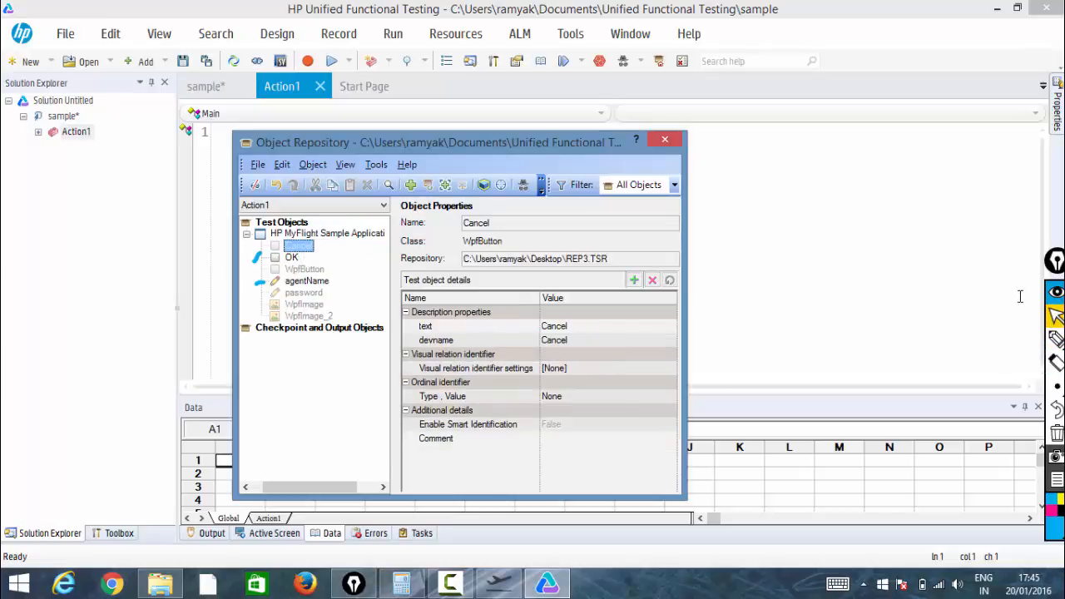
left_click(1056, 338)
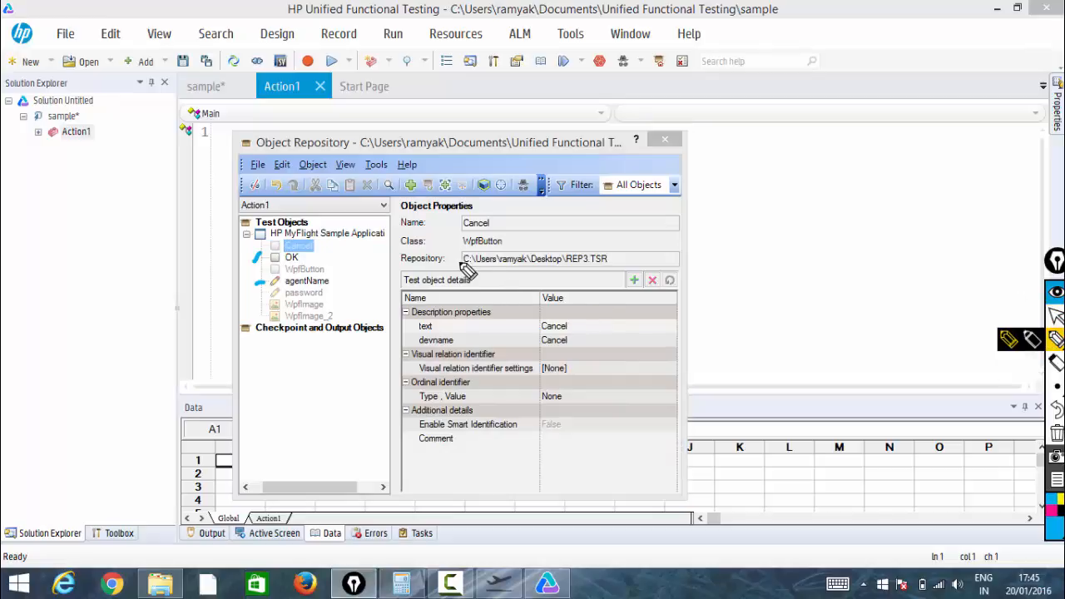
left_click_drag(468, 271, 596, 262)
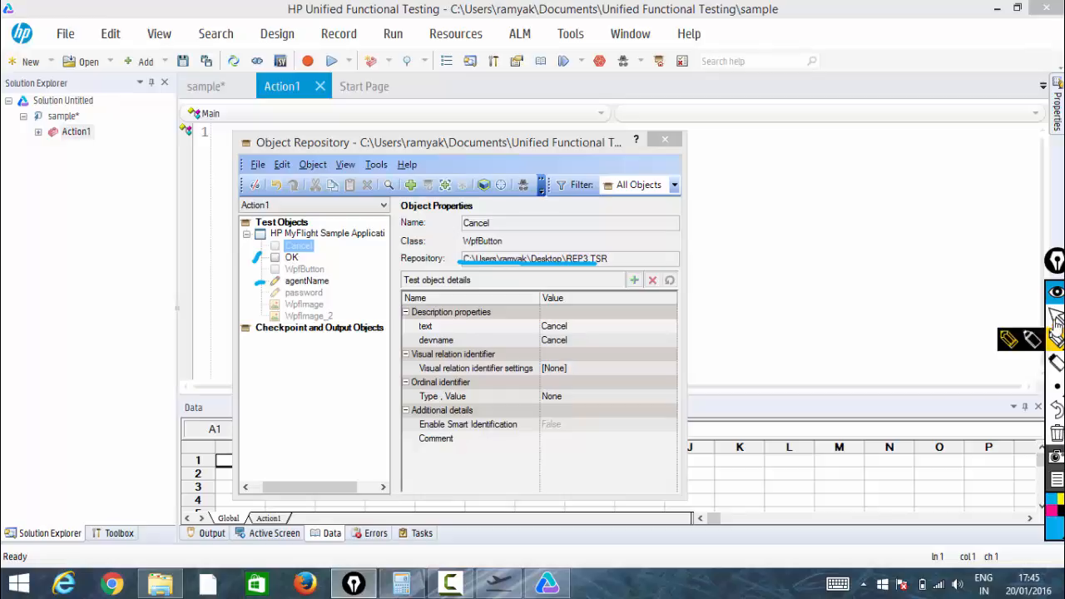
left_click(1056, 318)
left_click(292, 259)
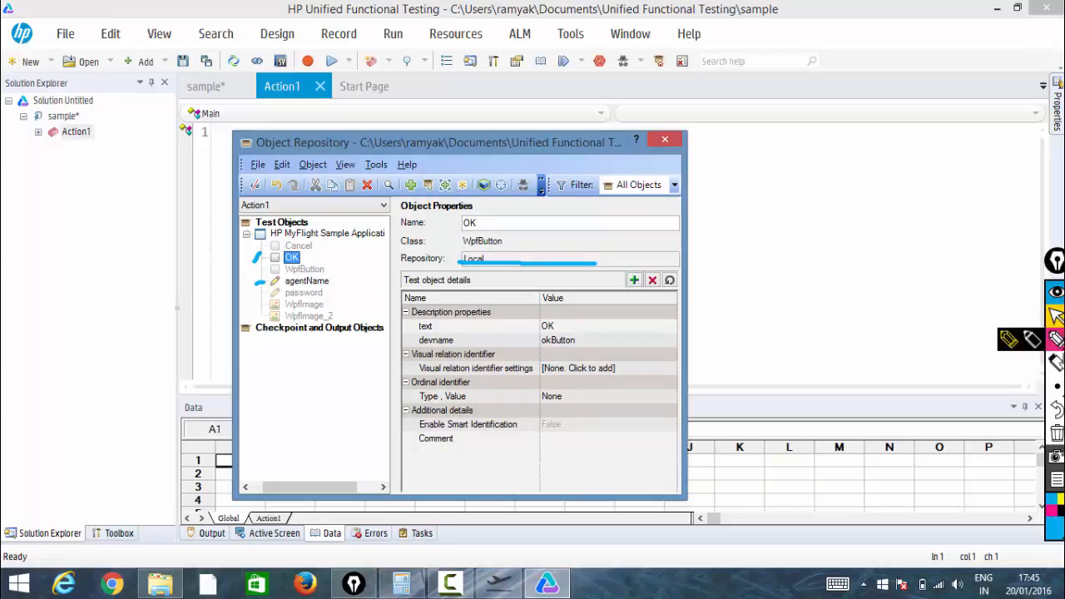
left_click(1055, 434)
left_click(306, 281)
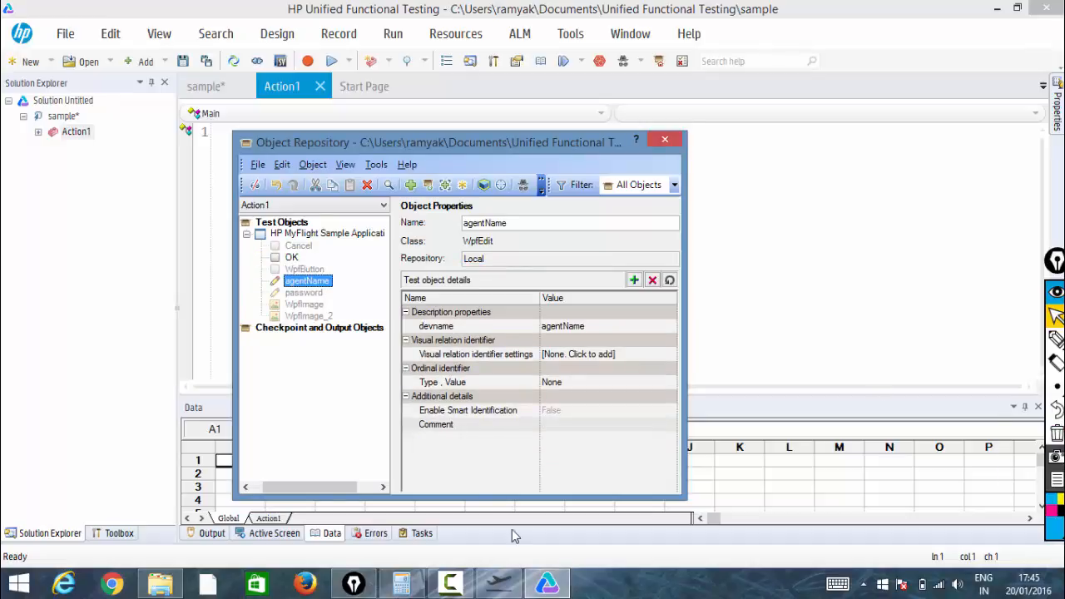
left_click(442, 580)
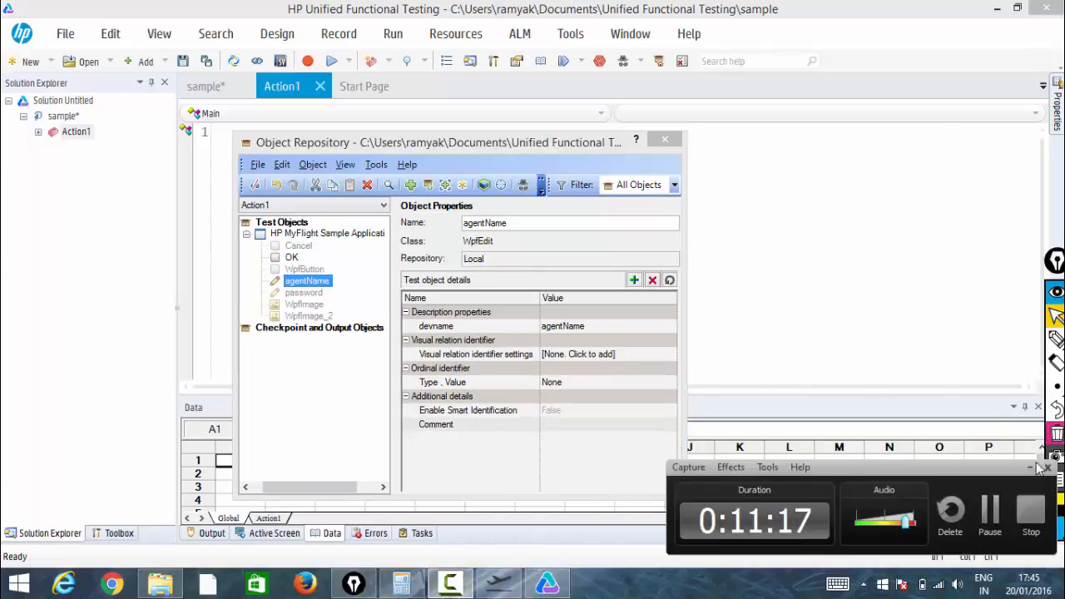
left_click(983, 517)
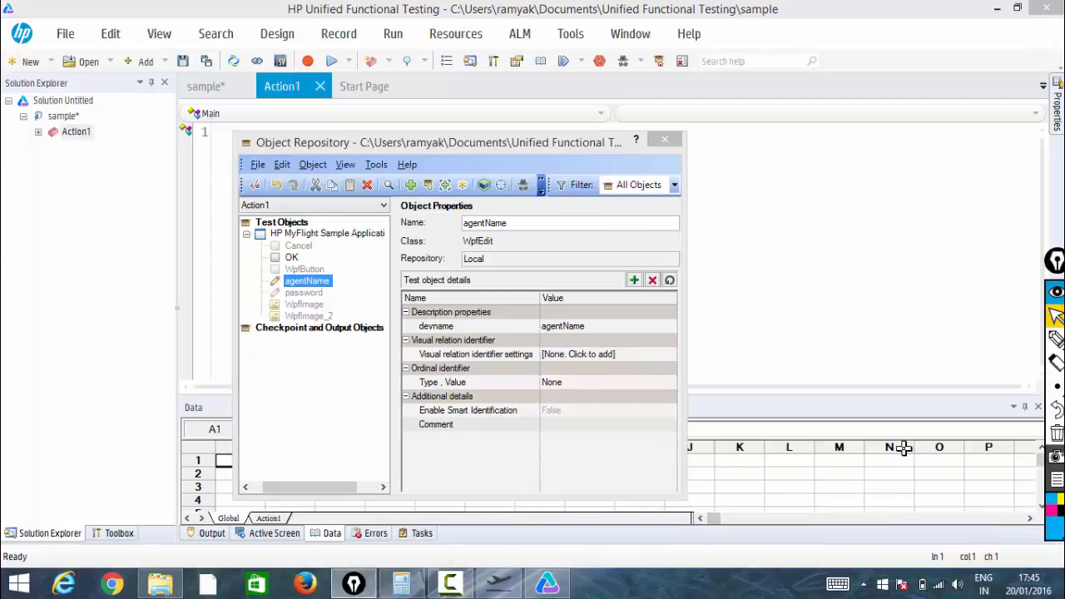
Delete the local agentName object from Action1's object repository and confirm the deletion
left_click(309, 280)
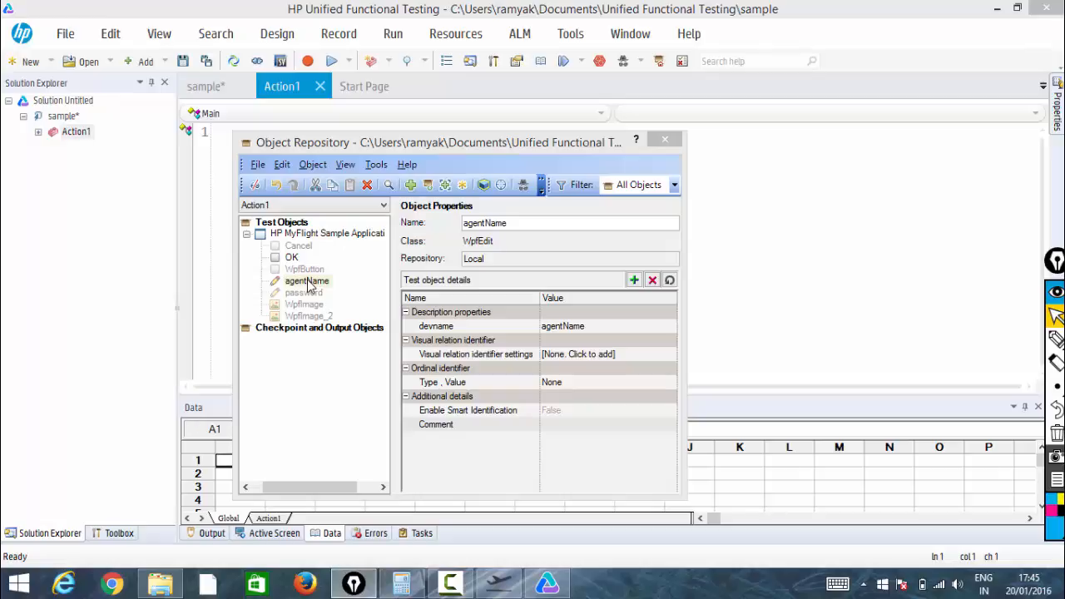
left_click(307, 281)
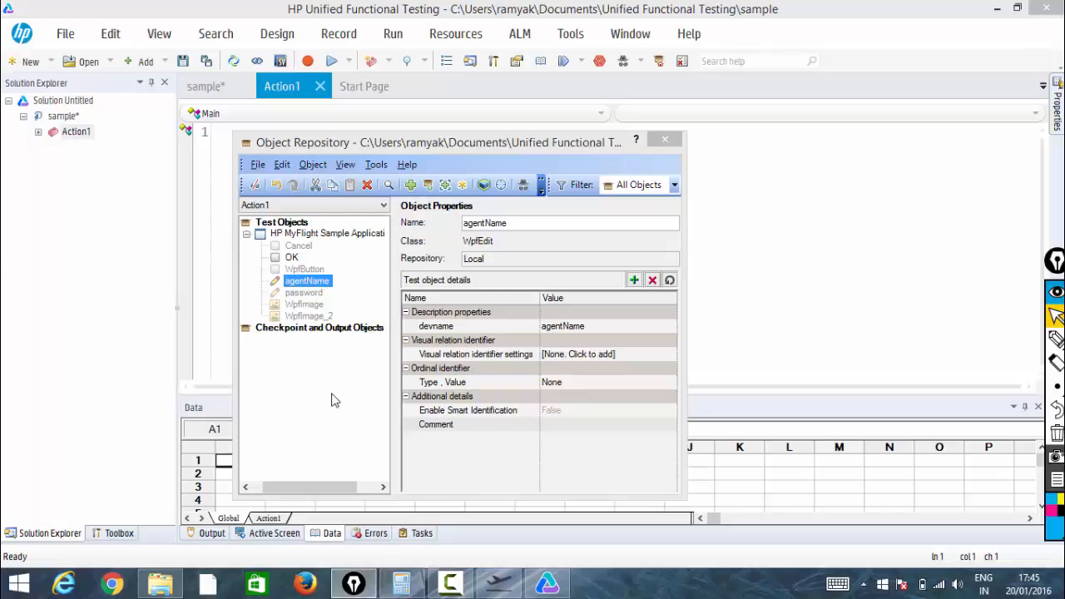
right_click(323, 287)
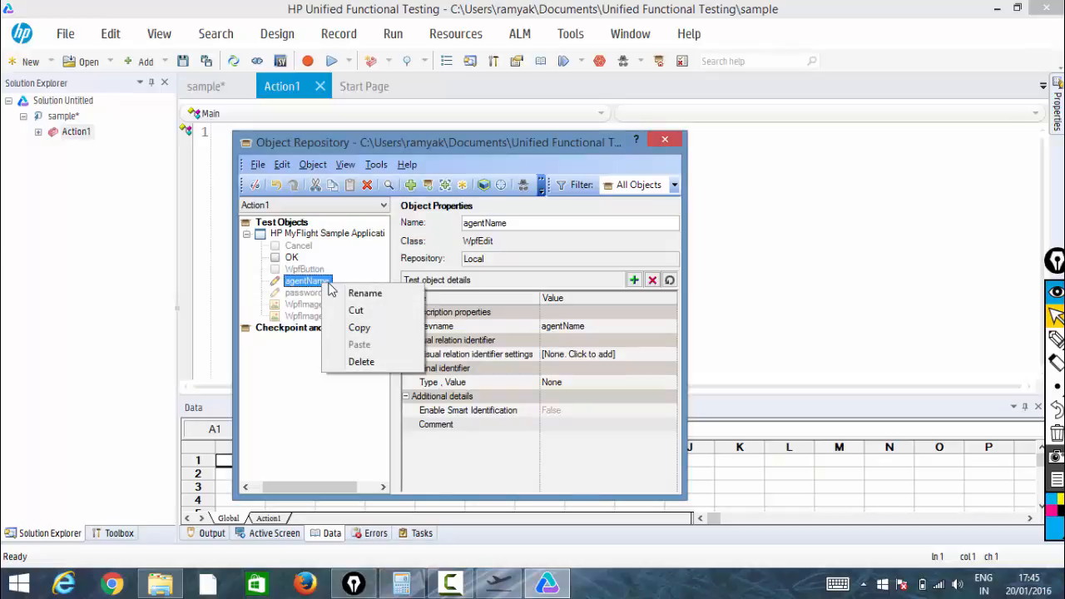
left_click(376, 361)
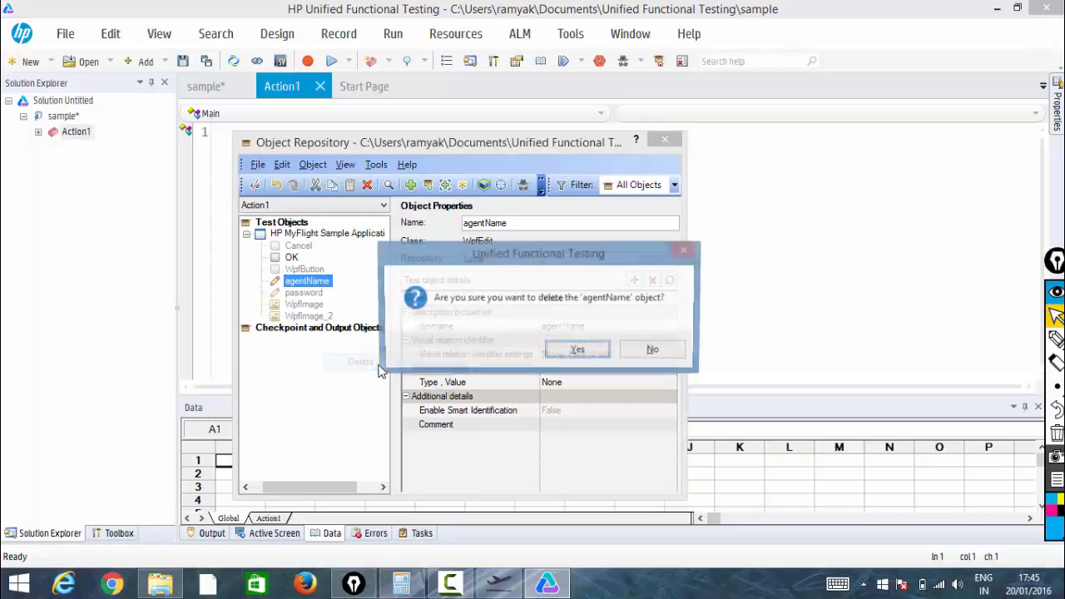
left_click(551, 352)
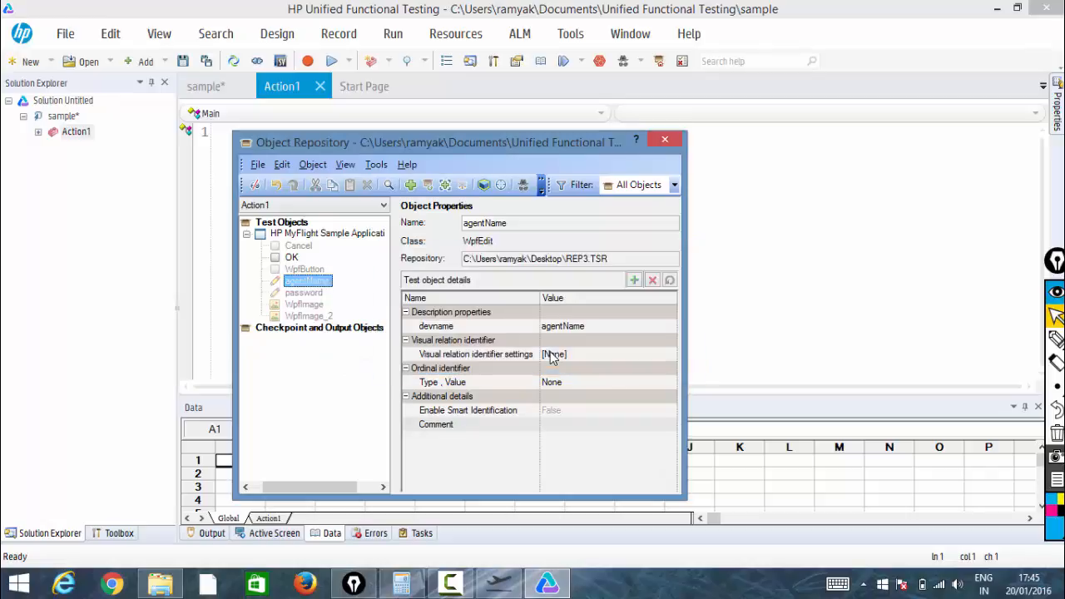
Examine the agentName object's repository path, then close the Object Repository window
left_click(328, 285)
double_click(531, 260)
left_click(531, 260)
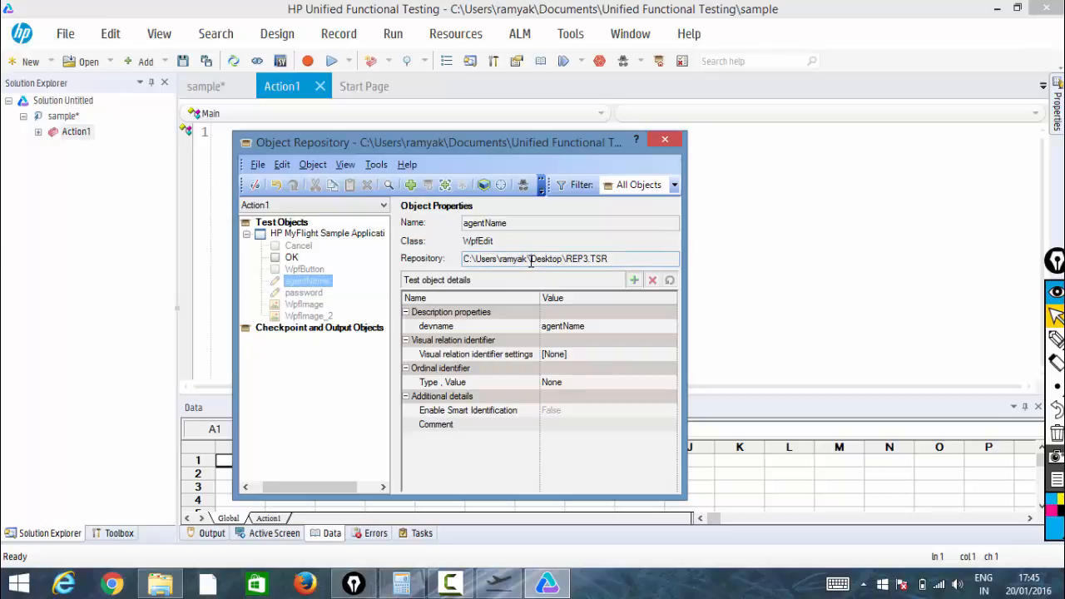
left_click_drag(602, 262, 568, 256)
left_click(663, 143)
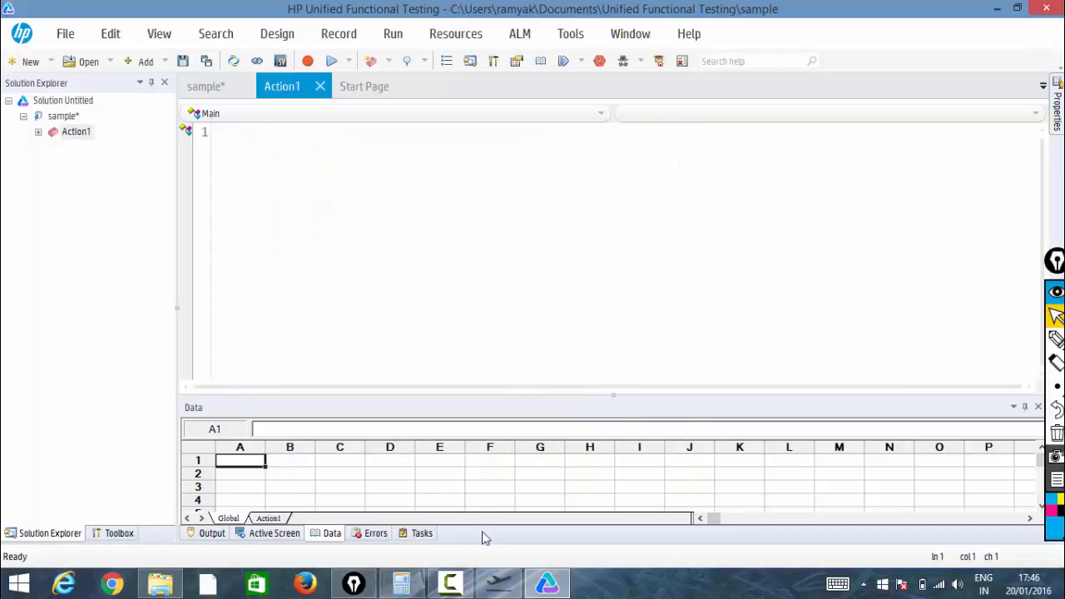
left_click(465, 584)
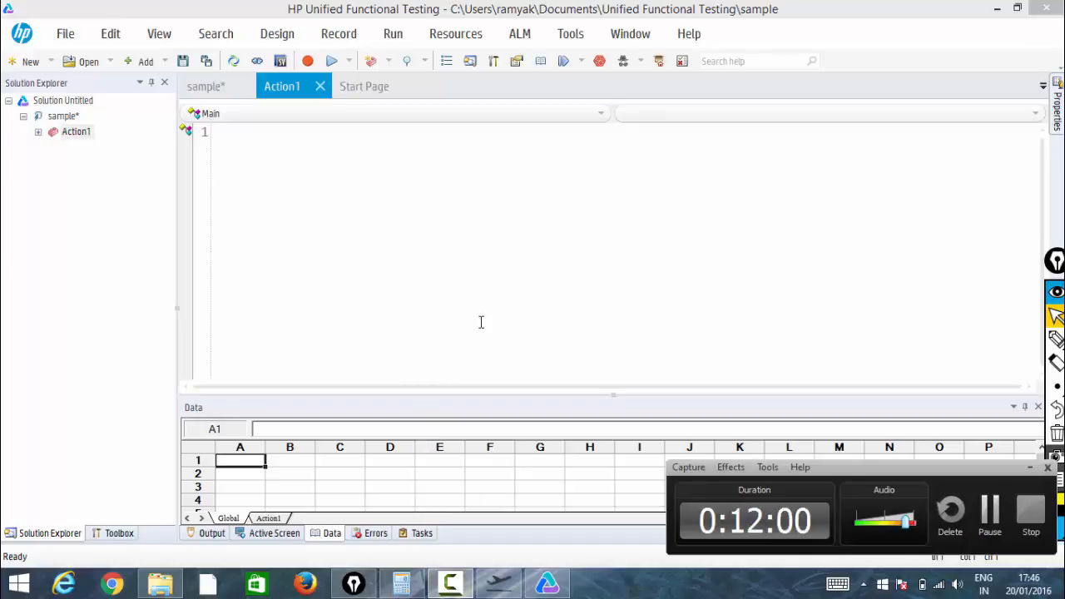